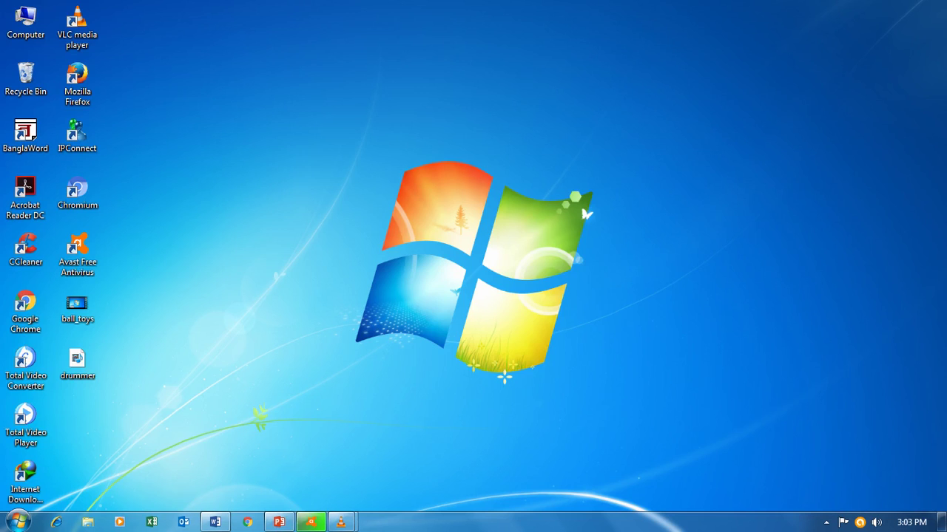
Step: Open the logo design presentation and place a text box near the slide top
left_click(279, 522)
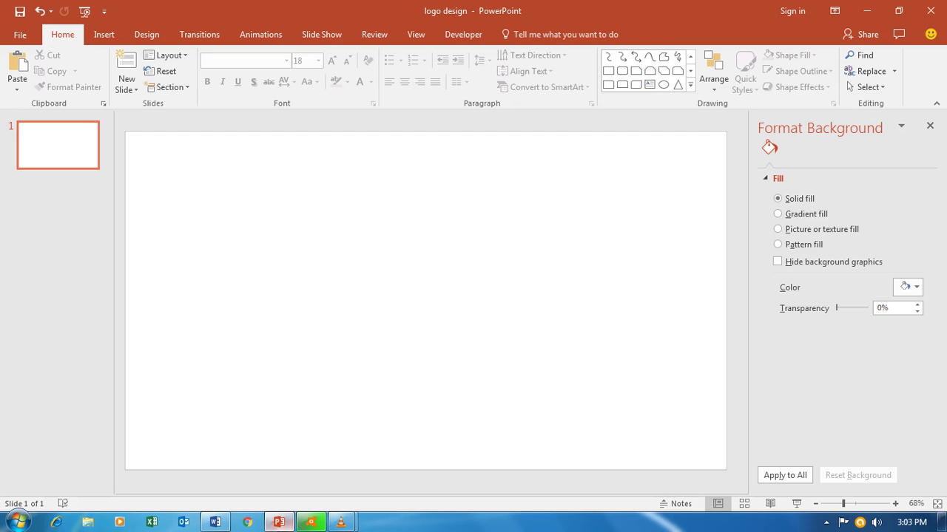
left_click(649, 84)
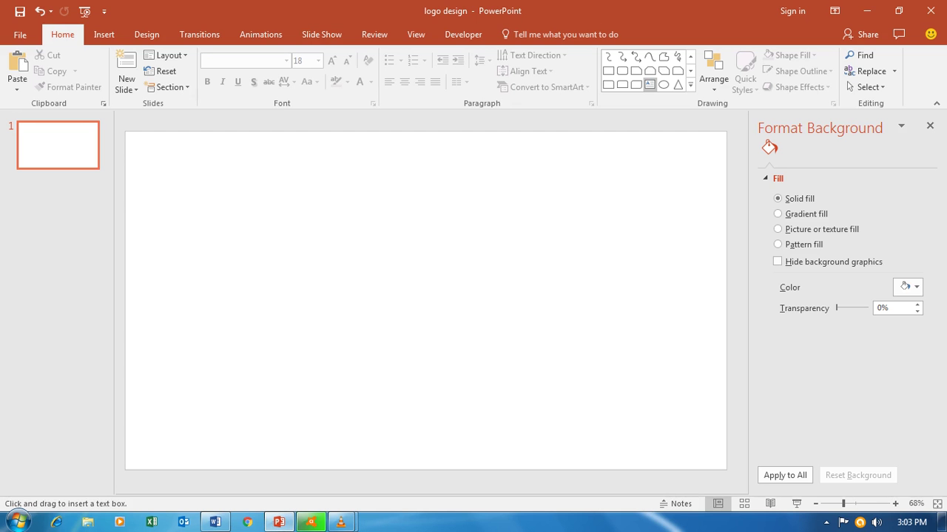
left_click(198, 163)
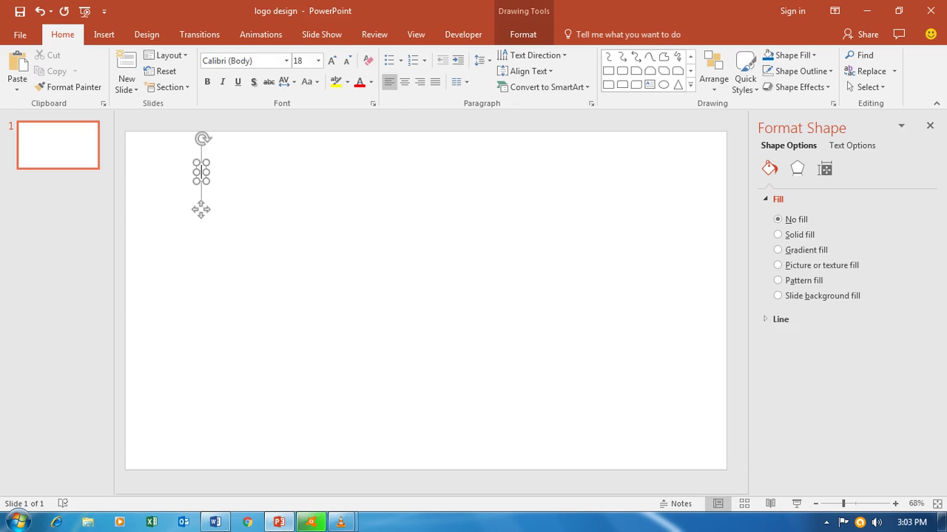
Step: Enter the title 'See How to Design A Master Drummer' in 36-pt Arial Black
key("ctrl+shift+f")
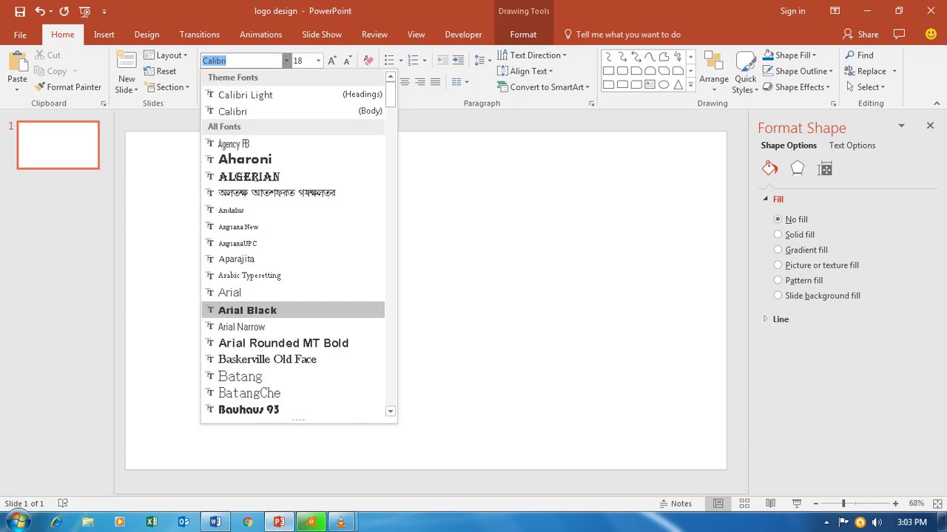
left_click(247, 309)
left_click(318, 60)
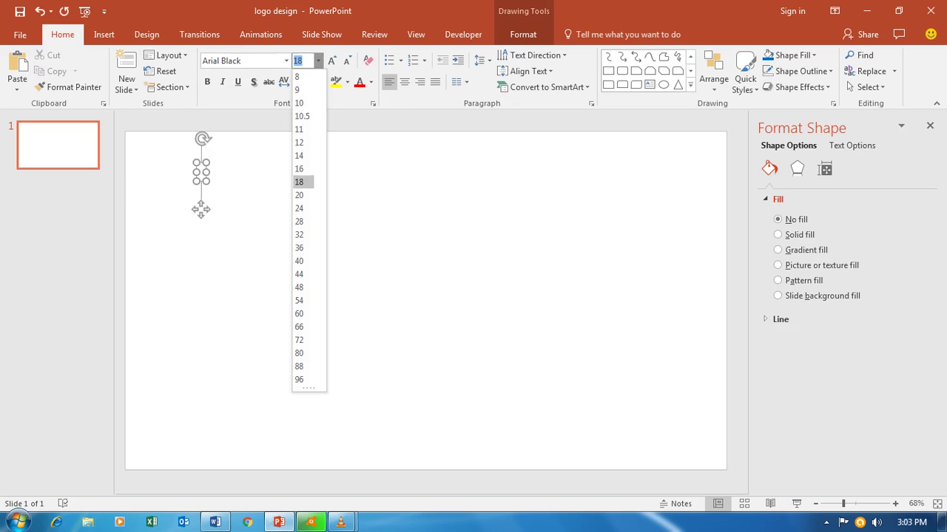
left_click(300, 247)
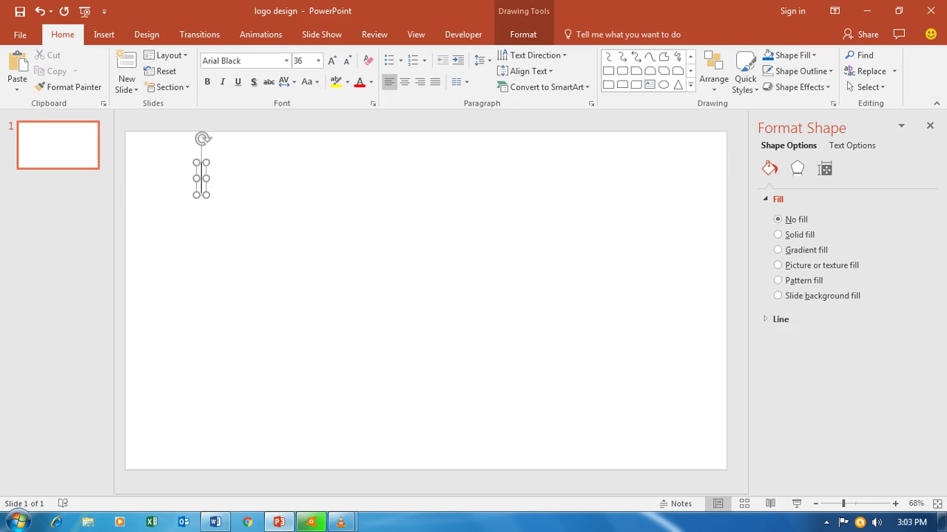
type("See")
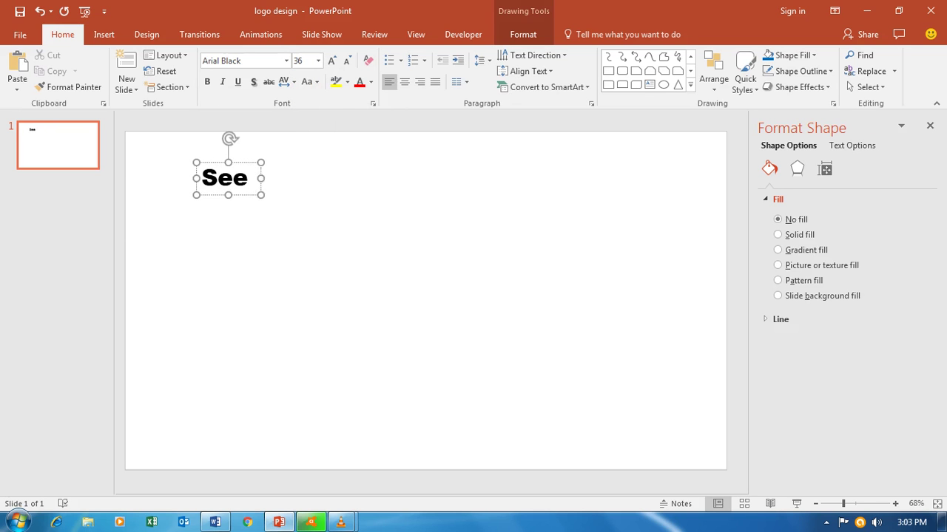
type(" How to Design A Master Dr")
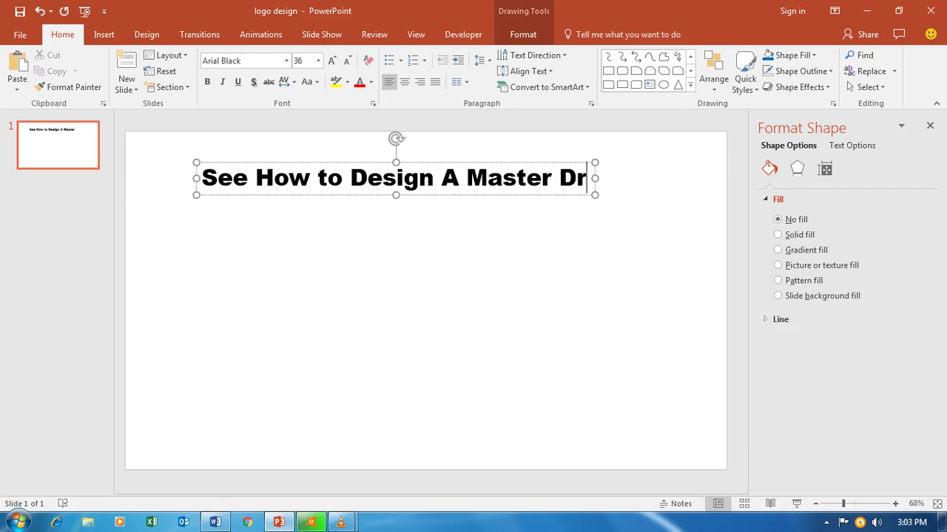
type("um")
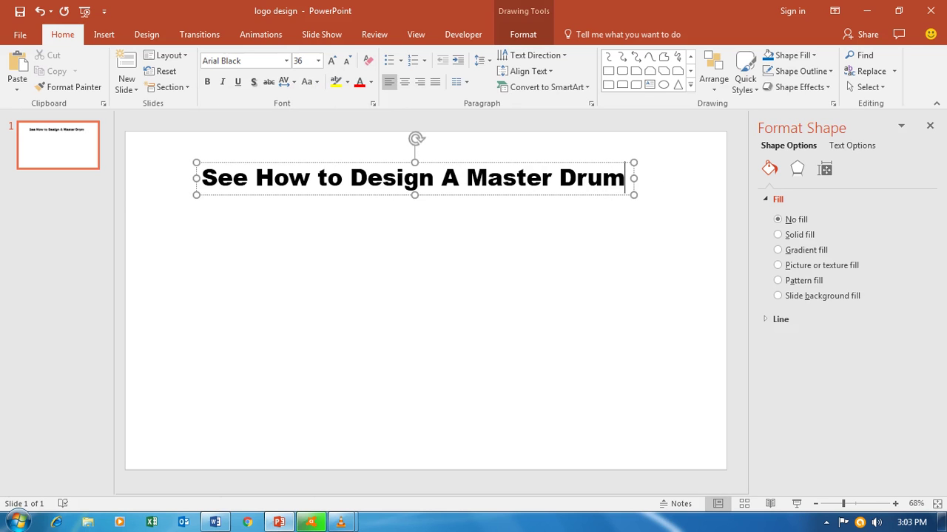
type("mer")
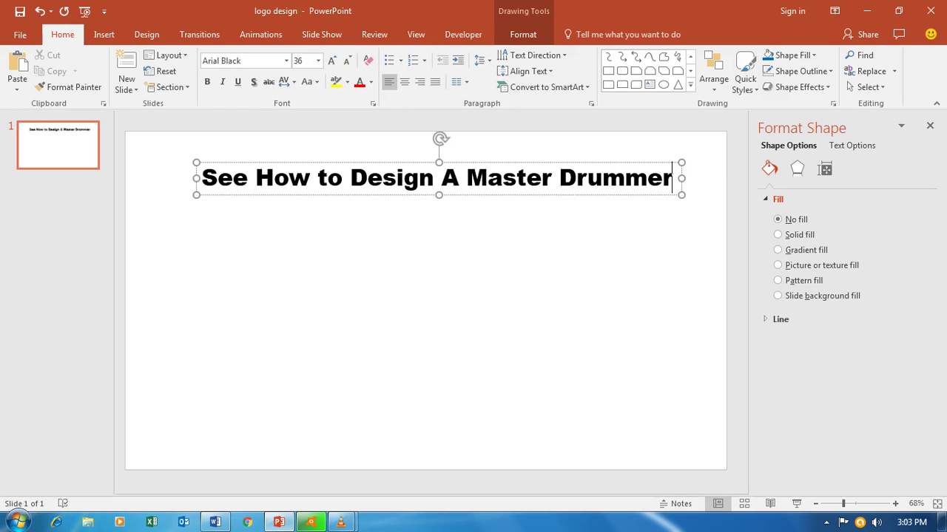
key("Escape")
key("Escape")
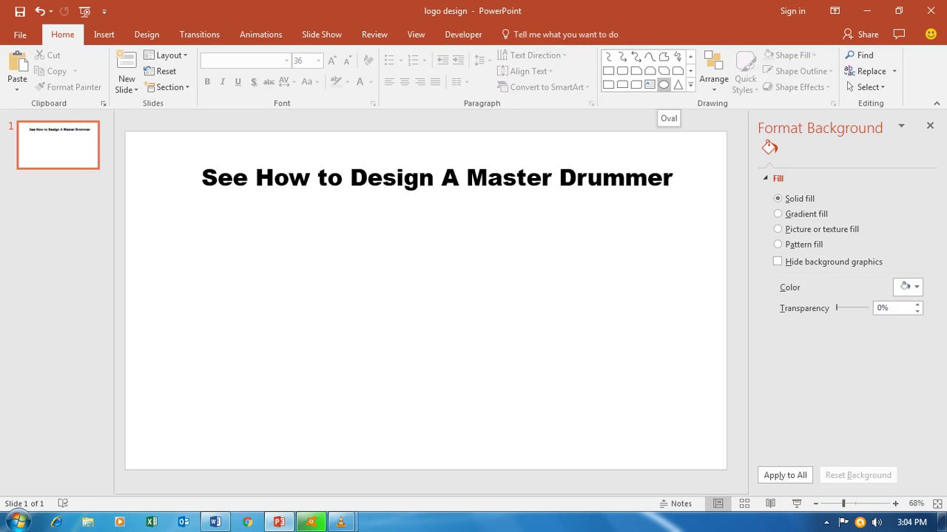
left_click(663, 85)
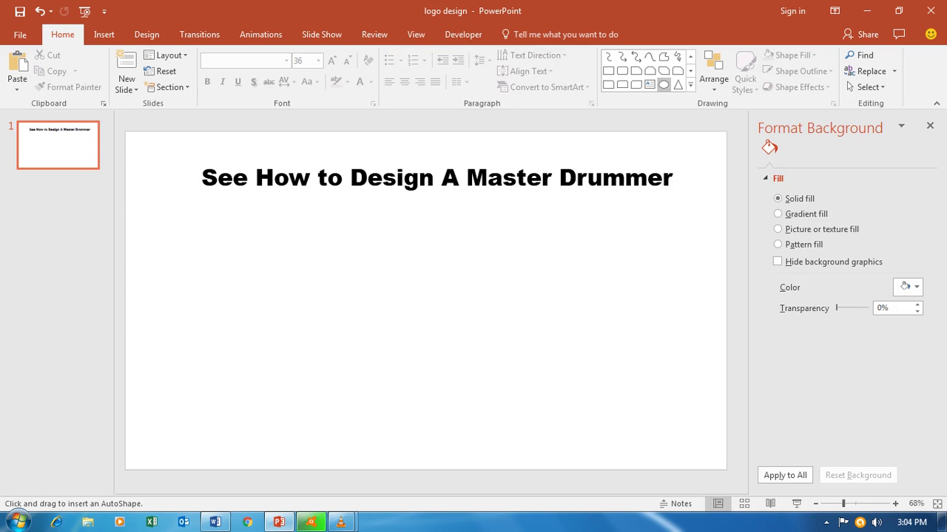
Step: Draw a blue circle under the title and shift it slightly left of centre
mouse_move(345, 210)
left_mouse_down()
mouse_move(429, 295)
mouse_move(423, 287)
left_mouse_up()
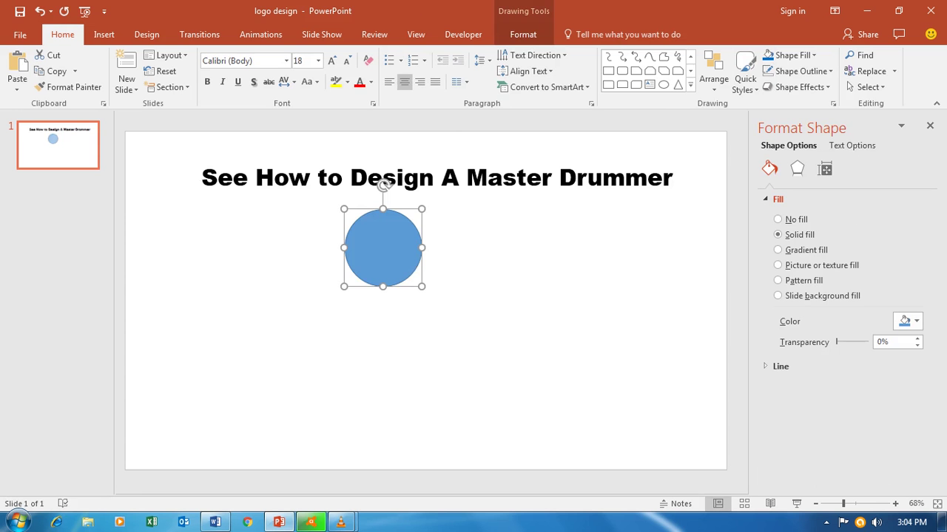
left_click_drag(383, 248, 307, 263)
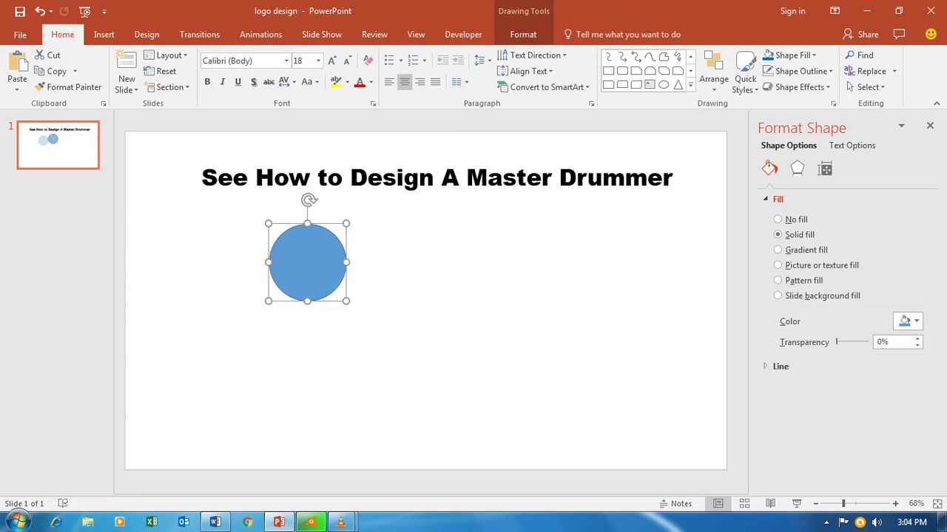
key("Escape")
left_click(308, 262)
left_click(930, 126)
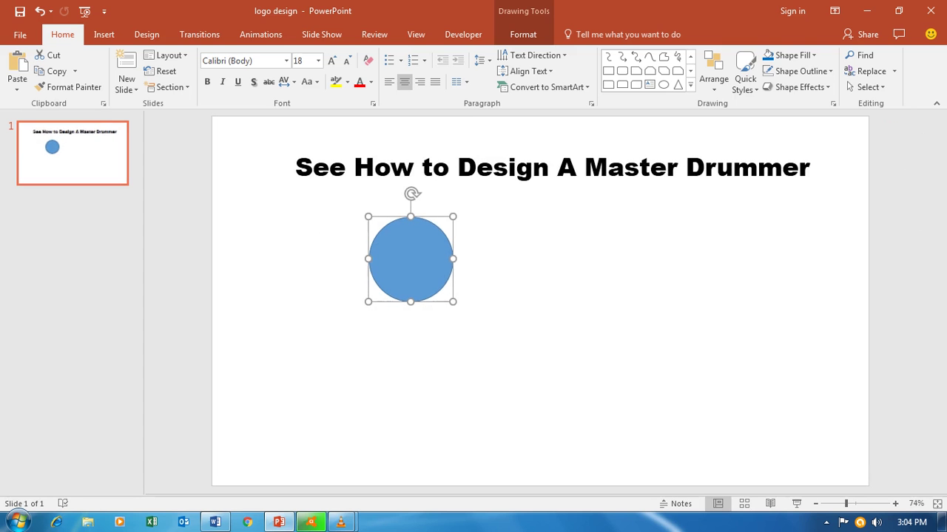
right_click(409, 247)
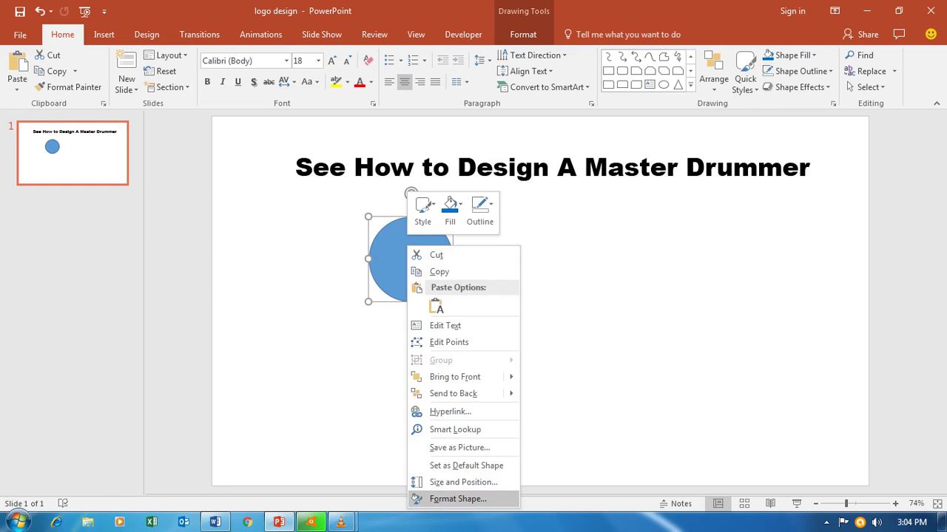
Step: Apply the first Top bevel preset to the circle in its 3-D Format settings
left_click(458, 500)
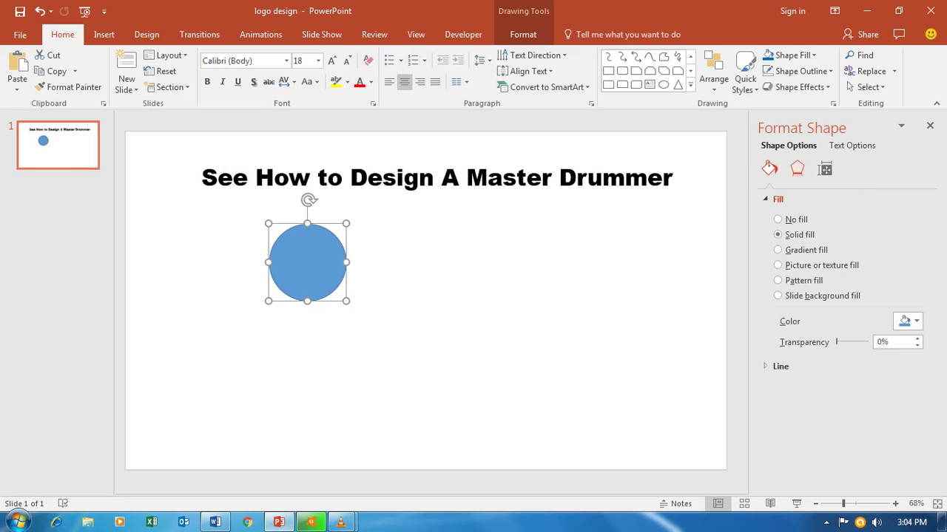
left_click(796, 168)
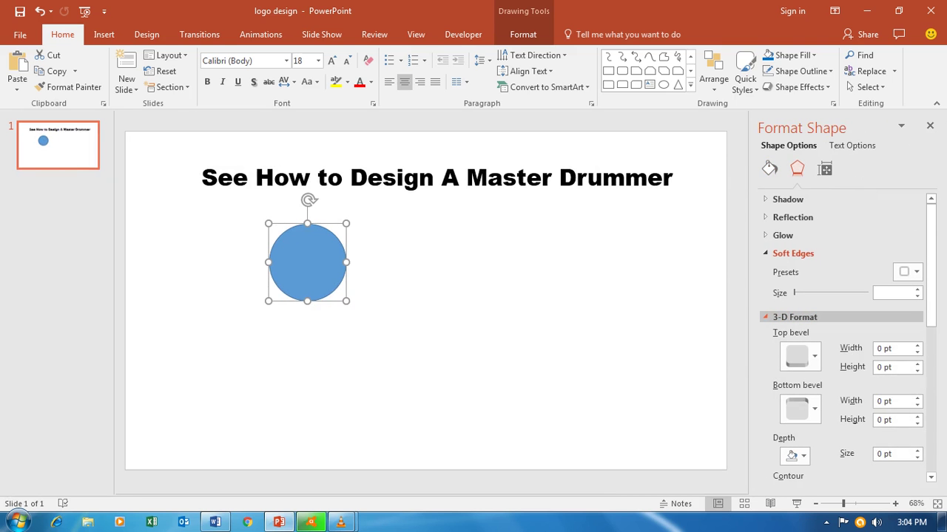
left_click(795, 317)
left_click(795, 316)
left_click(799, 356)
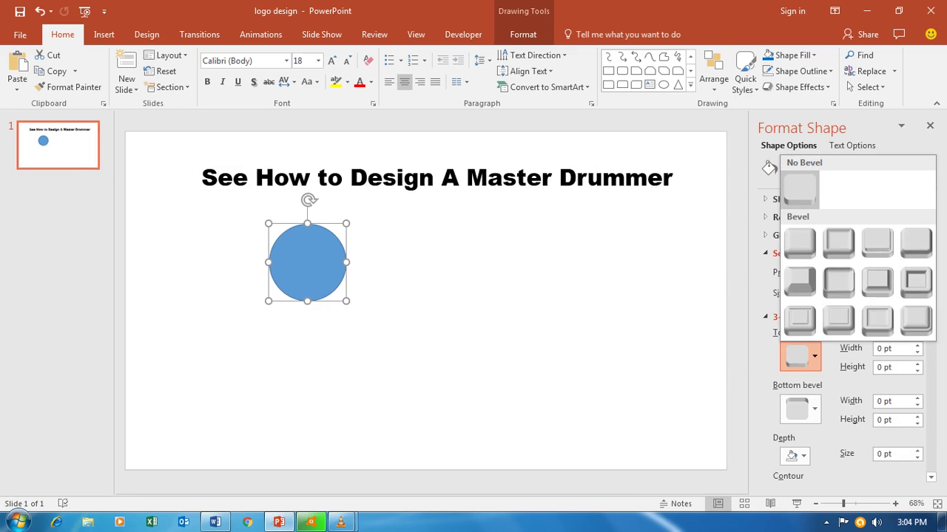
left_click(799, 241)
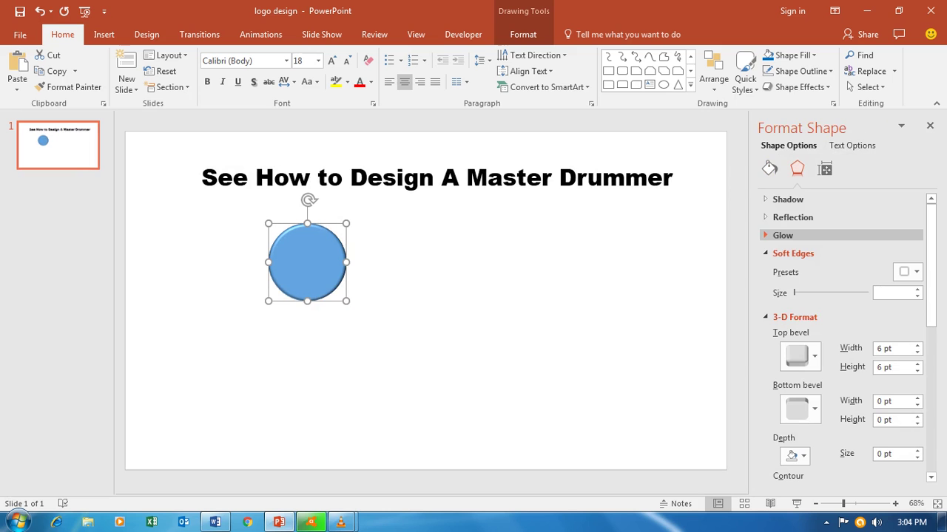
Step: Set the top bevel width to 50 pt and height to 60 pt
left_click(878, 348)
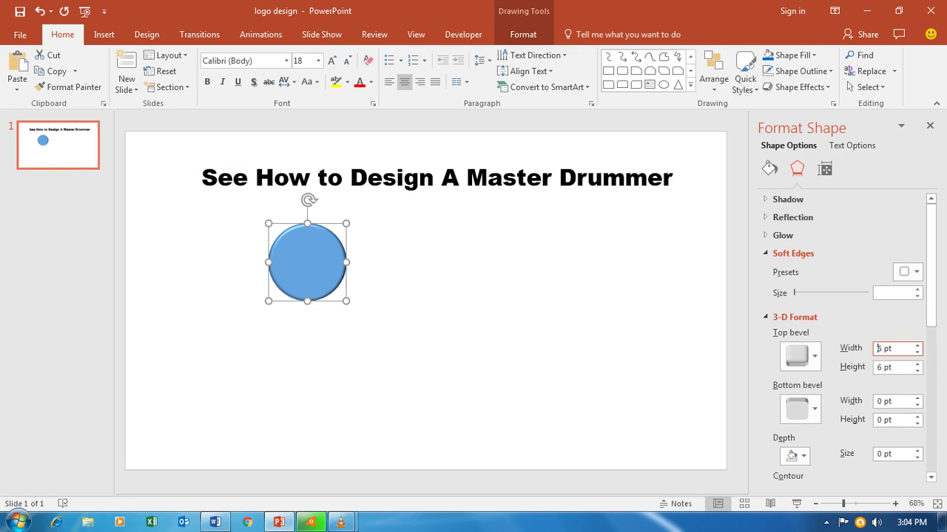
double_click(879, 348)
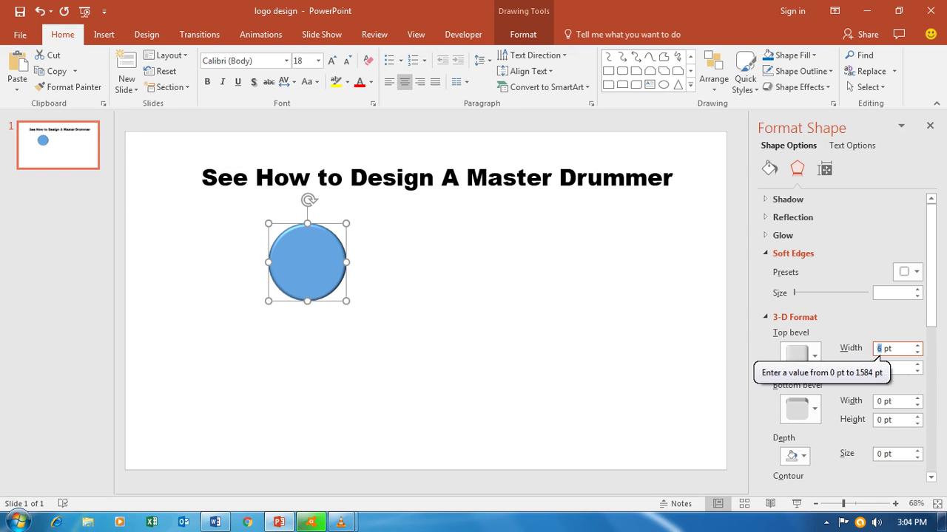
type("50")
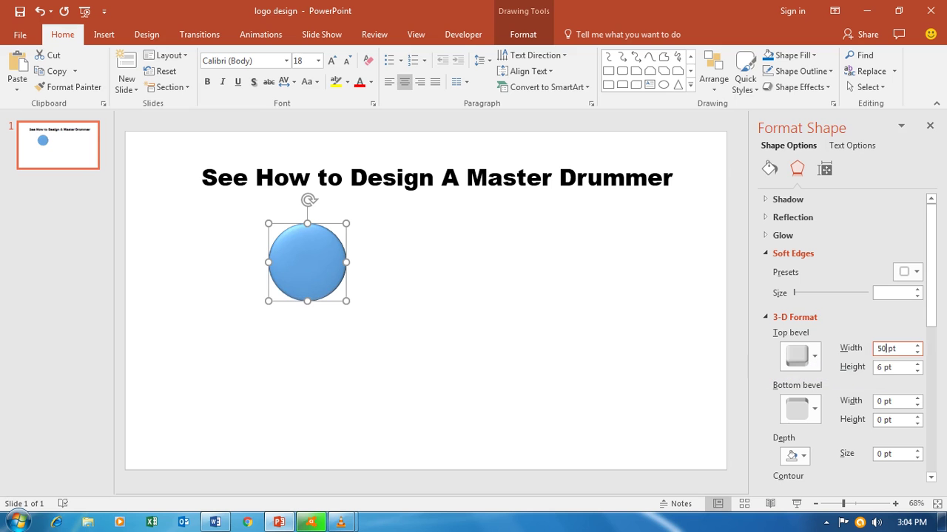
left_click(879, 366)
double_click(879, 366)
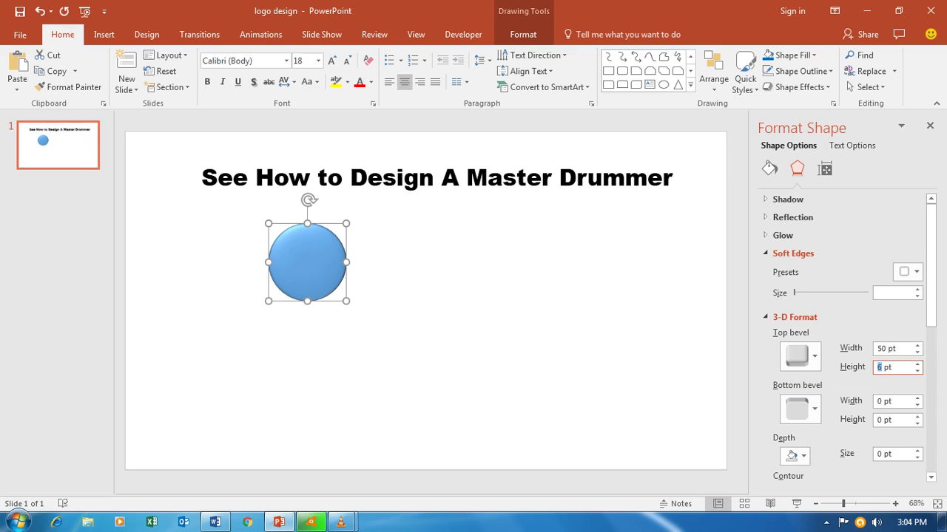
type("60")
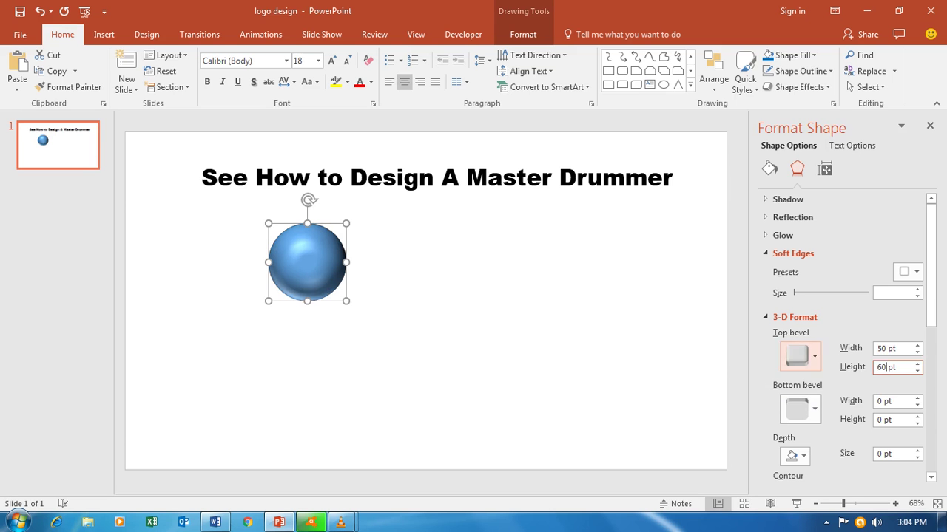
left_click(650, 84)
Step: Add a text box right of the sphere reading '3D format : Top bevel 50/60'
mouse_move(588, 209)
left_mouse_down()
mouse_move(617, 250)
mouse_move(668, 415)
mouse_move(689, 425)
left_mouse_up()
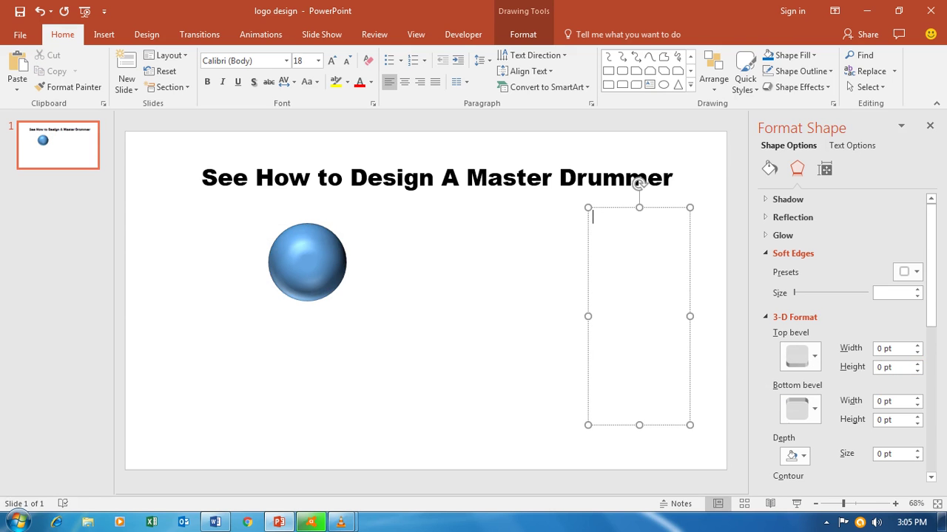
type("3D format")
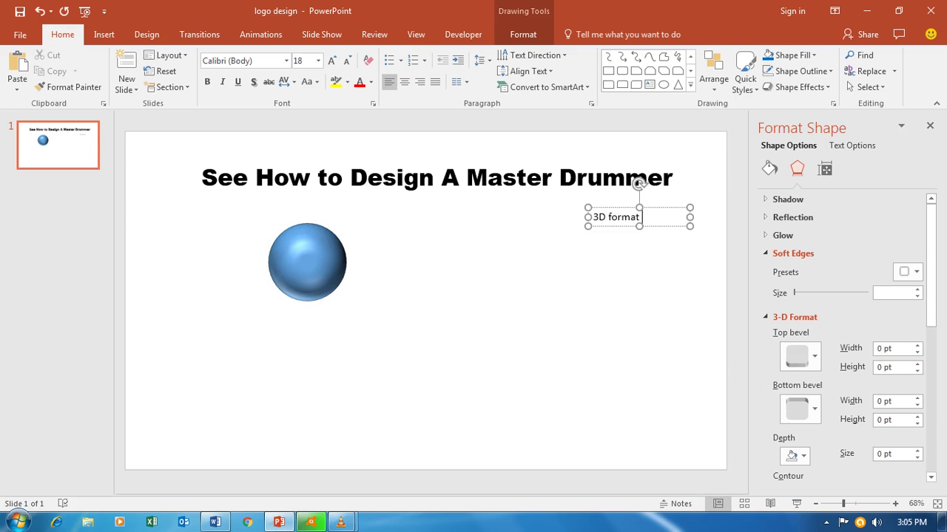
type(" : ")
type("Top ")
type("bevel")
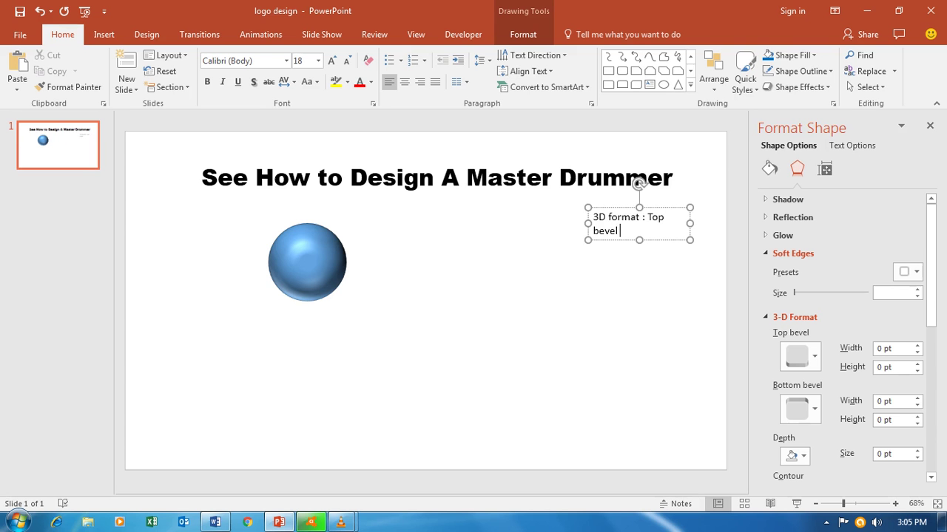
type("50/60")
left_click(459, 333)
left_click(307, 262)
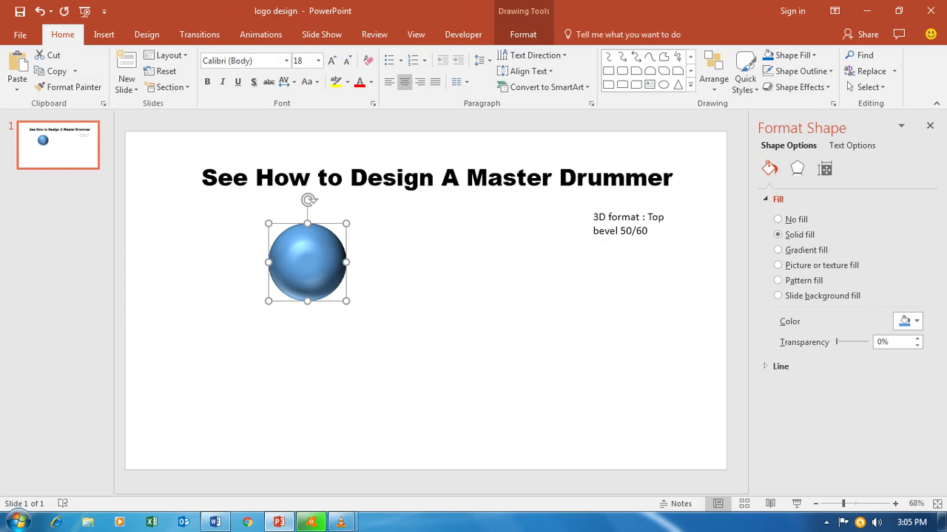
Step: Stretch the sphere into a wide flattened oval and place it left of centre under the title
left_click(459, 333)
left_click(307, 263)
left_click_drag(346, 262, 453, 262)
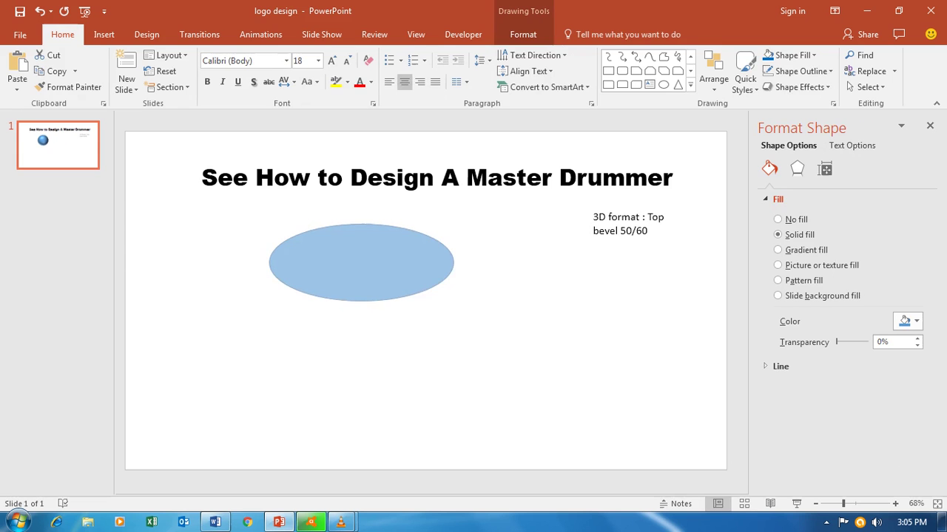
left_click(518, 399)
mouse_move(361, 263)
left_mouse_down()
mouse_move(438, 298)
mouse_move(429, 299)
left_mouse_up()
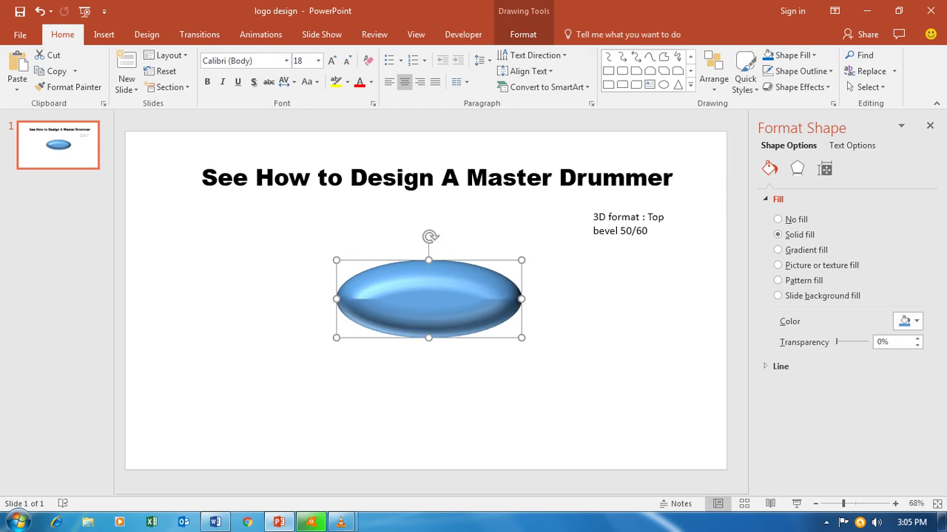
left_click_drag(429, 299, 319, 269)
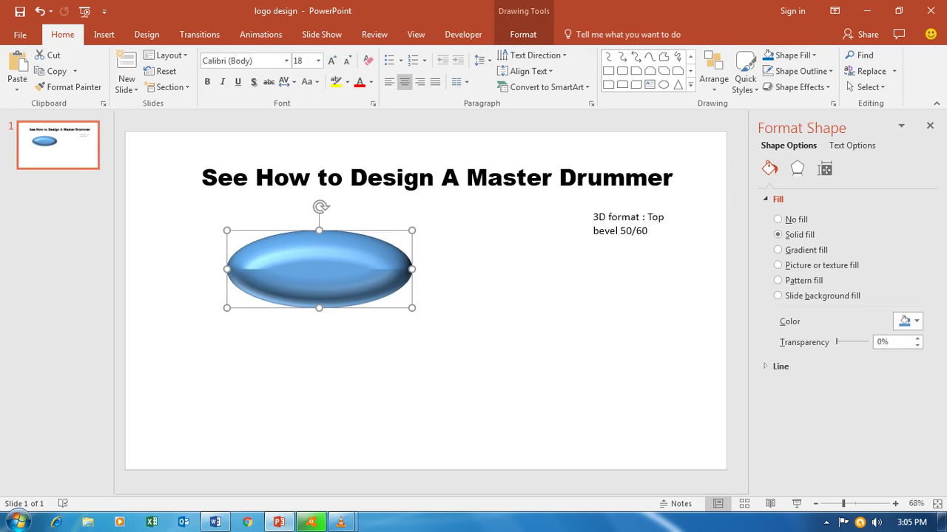
left_click(648, 231)
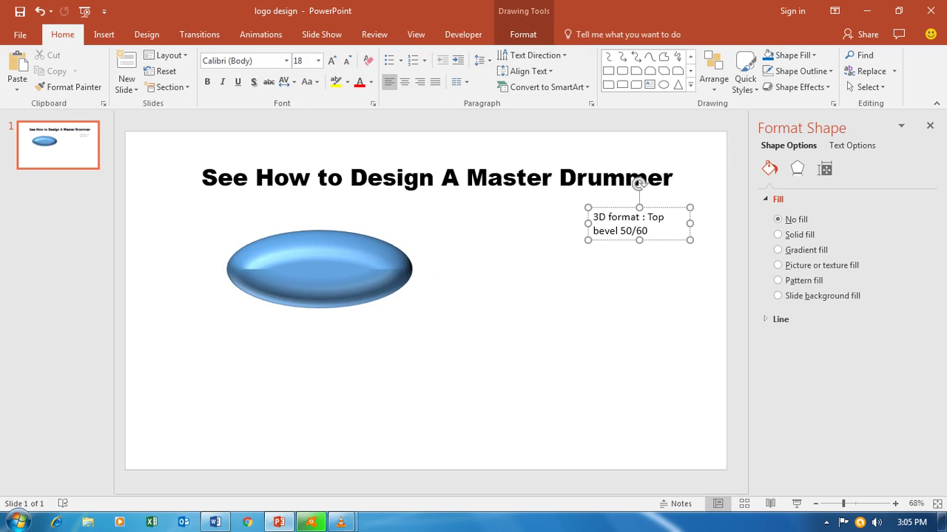
Step: Number the bevel note as '1)', keeping 'Top bevel 50/60' on its own line
key("Up")
key("Home")
type("1)")
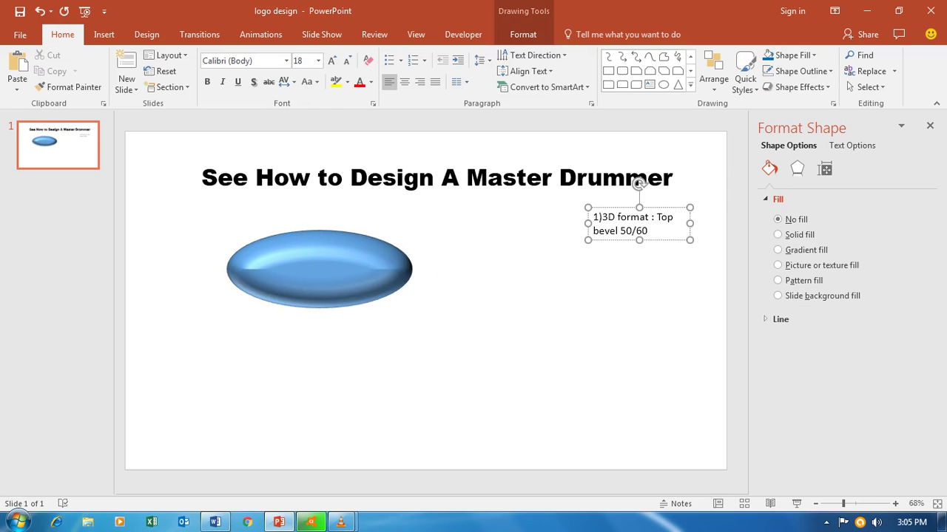
key("Down")
key("Home")
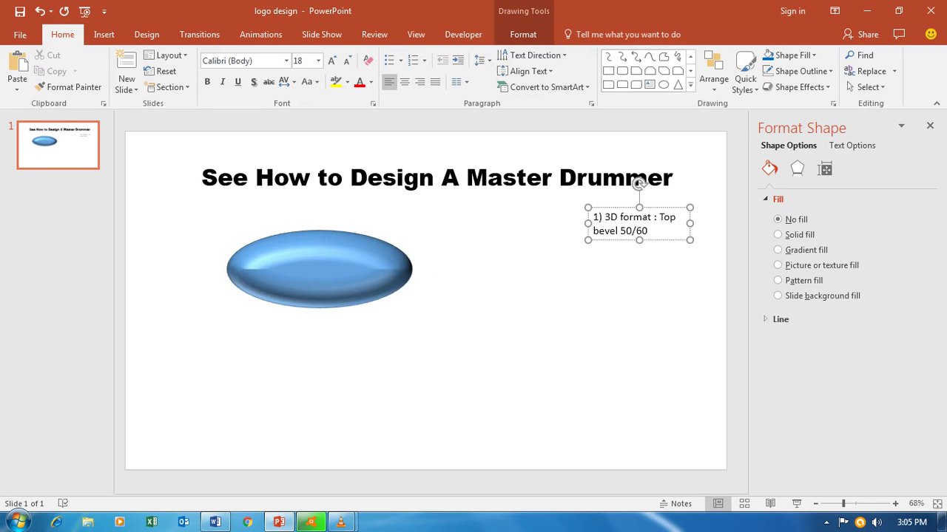
key("Up")
left_click(657, 217)
key("Return")
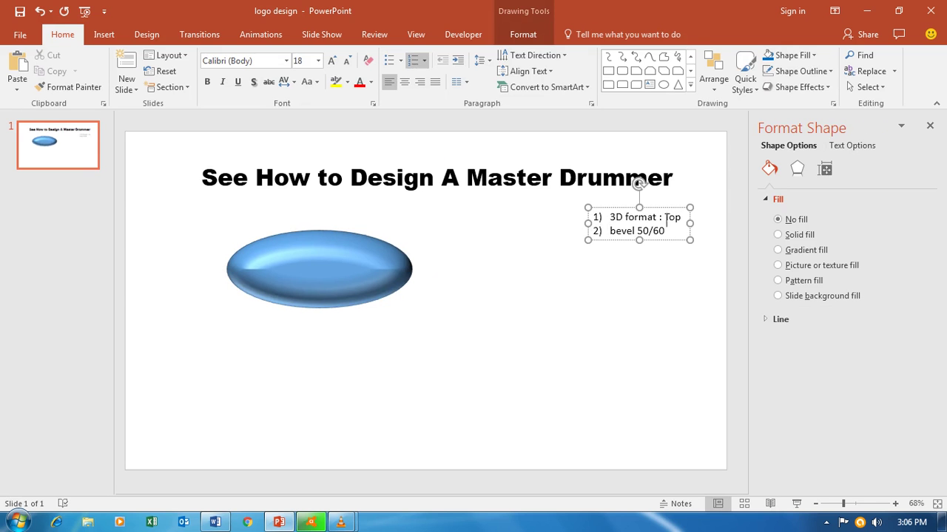
key("BackSpace")
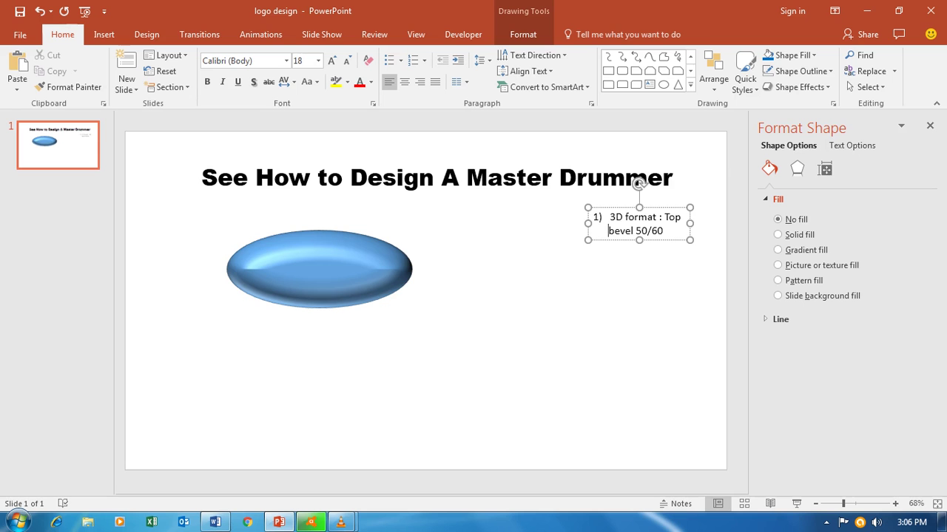
Step: Add step '2) Copy and paste and resize and place shape like this.' after a blank line
key("End")
key("Return")
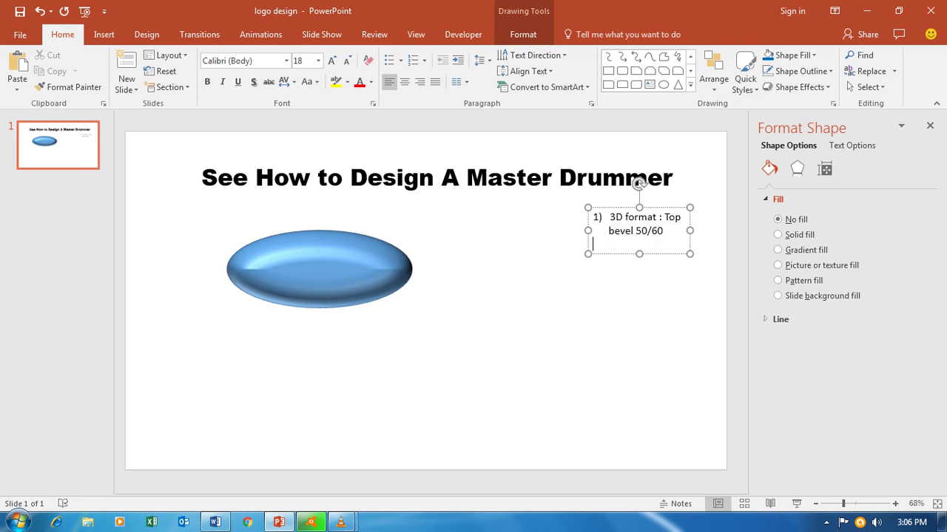
key("Return")
type("2) Copy and paste")
key("BackSpace")
key("BackSpace")
key("BackSpace")
key("BackSpace")
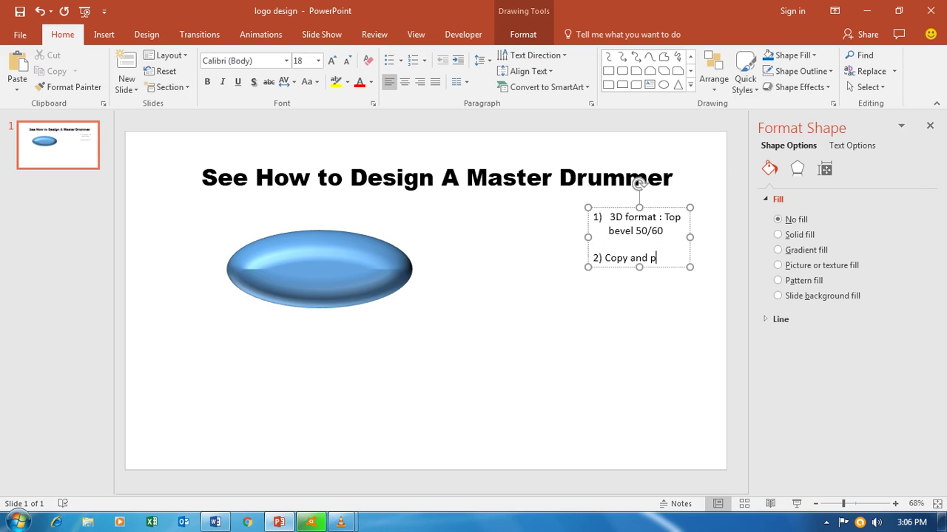
type("aste and resize")
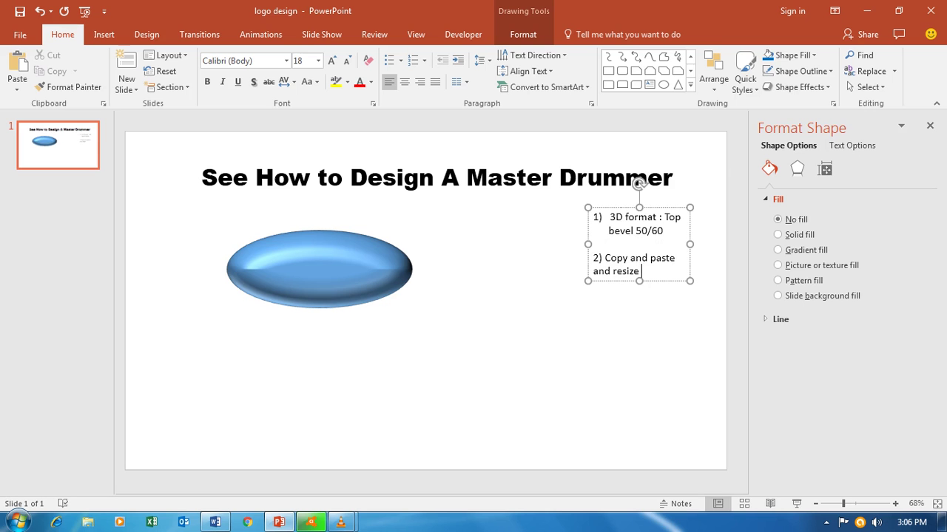
type(" and ")
type("place ")
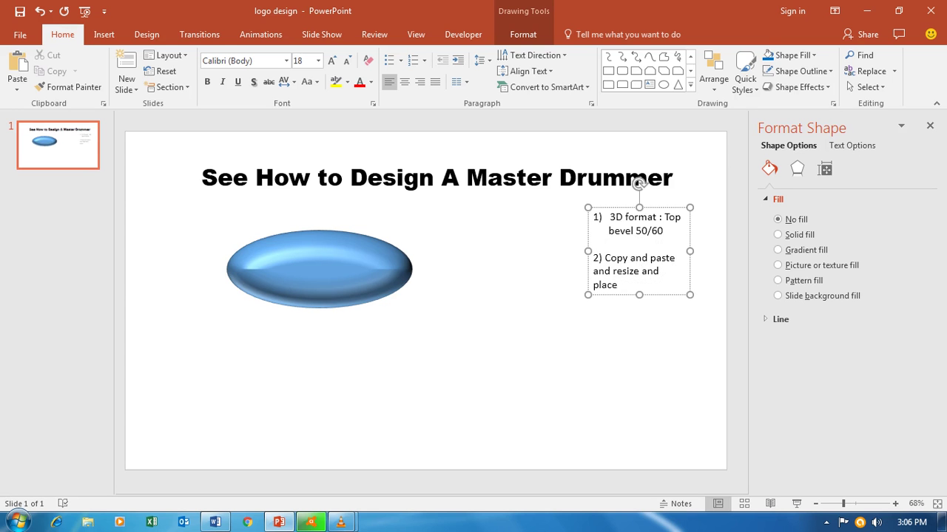
type("shape like this.")
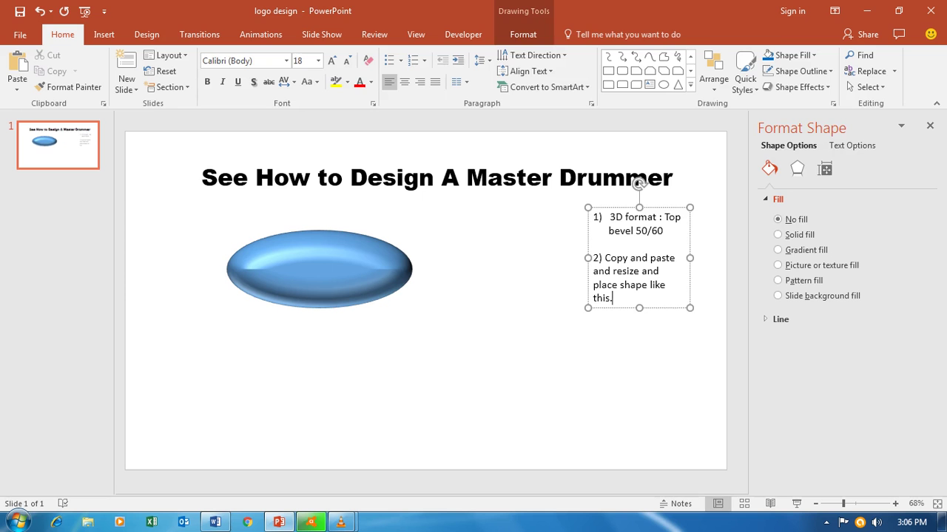
left_click(480, 333)
left_click(319, 268)
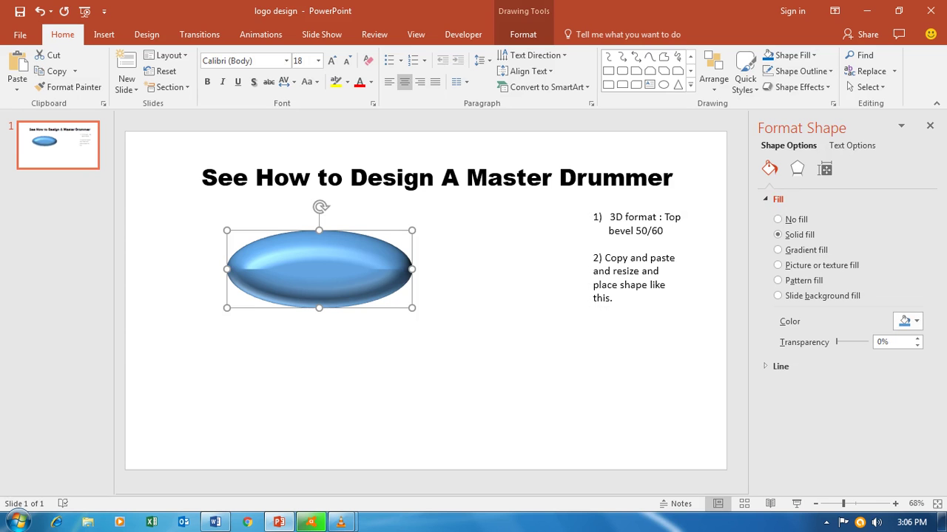
Step: Copy the oval into a smaller tilted ellipse and place it on the large oval's right end
left_click_drag(319, 268, 439, 346)
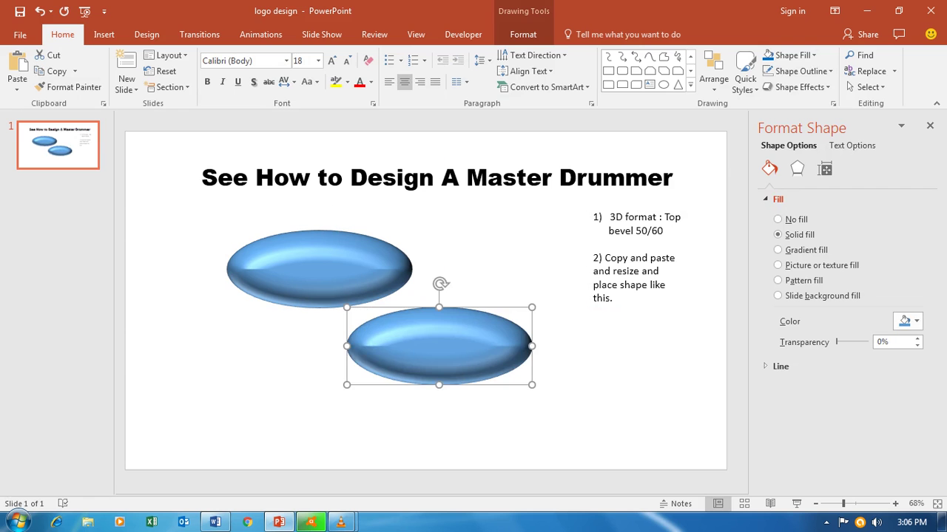
left_click_drag(531, 346, 428, 346)
left_click_drag(387, 385, 387, 357)
left_click(489, 399)
left_click(387, 333)
left_click_drag(388, 283, 347, 307)
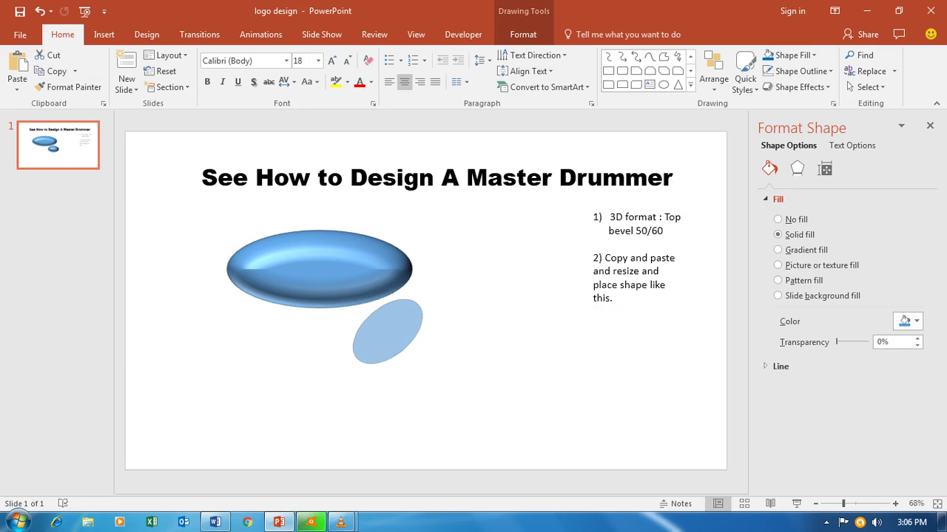
left_click_drag(422, 297, 425, 302)
left_click(518, 400)
mouse_move(387, 331)
left_mouse_down()
mouse_move(402, 269)
mouse_move(407, 278)
left_mouse_up()
key("Left")
key("Left")
Step: Put a mirrored copy of the ellipse on the left end, then move all three shapes lower
mouse_move(402, 282)
left_mouse_down()
mouse_move(224, 274)
mouse_move(235, 270)
left_mouse_up()
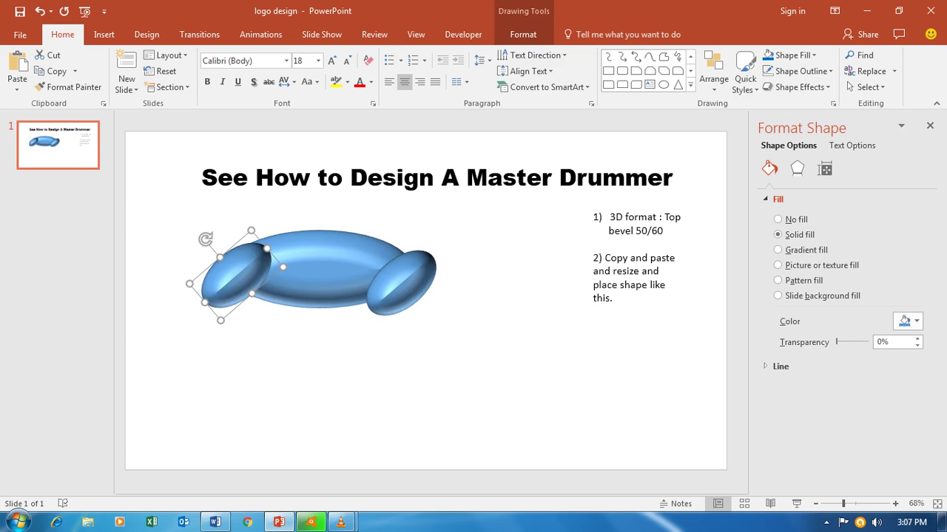
left_click_drag(235, 274, 235, 275)
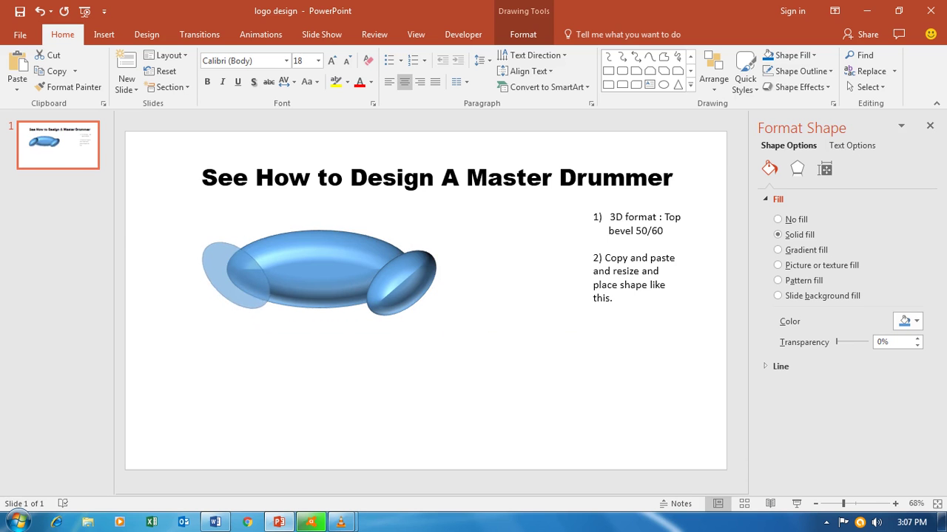
left_click_drag(235, 275, 238, 279)
left_click(444, 399)
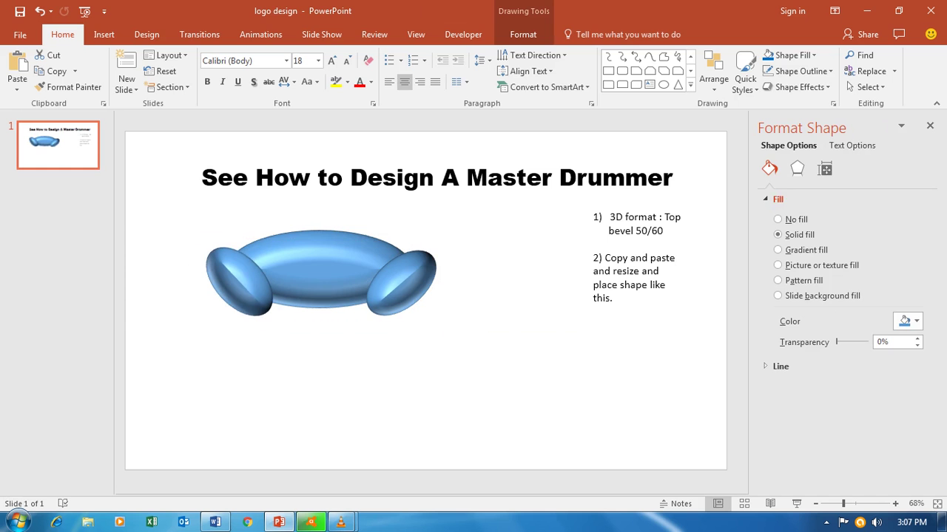
left_click_drag(182, 221, 483, 360)
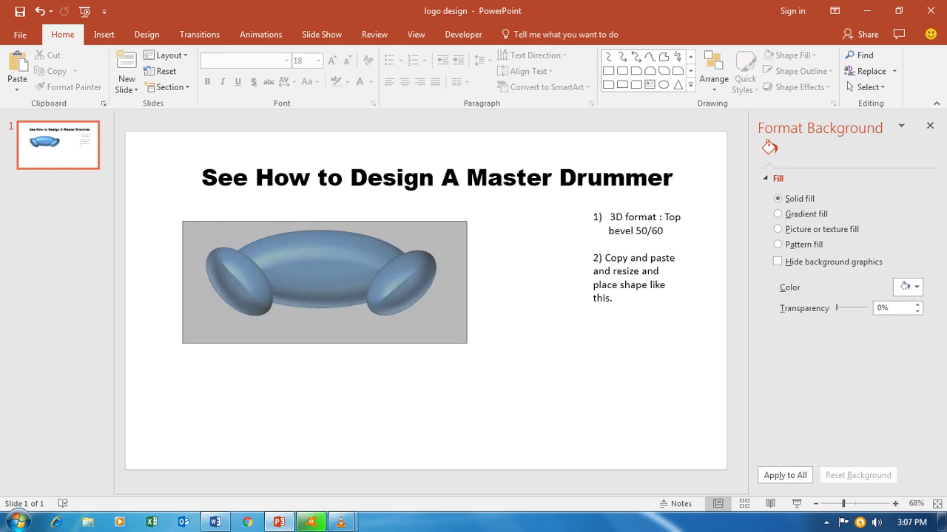
left_click_drag(320, 274, 332, 314)
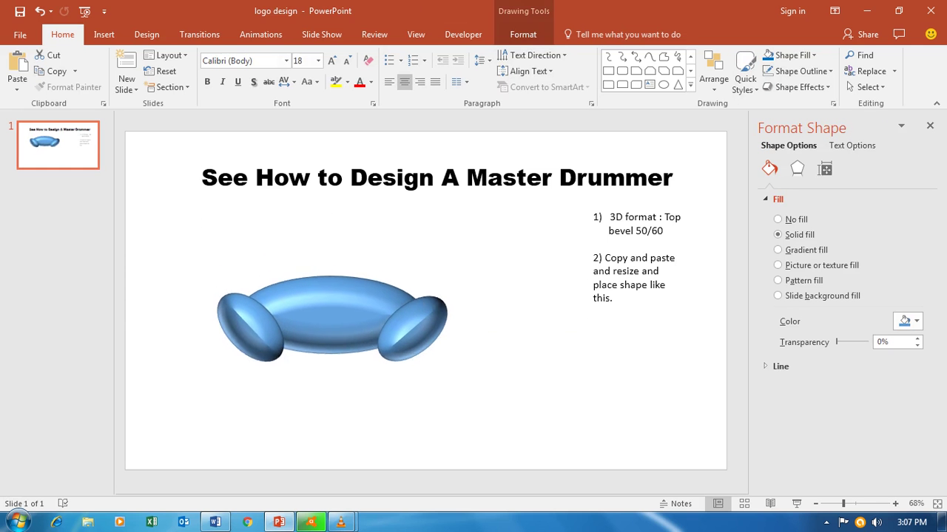
key("Escape")
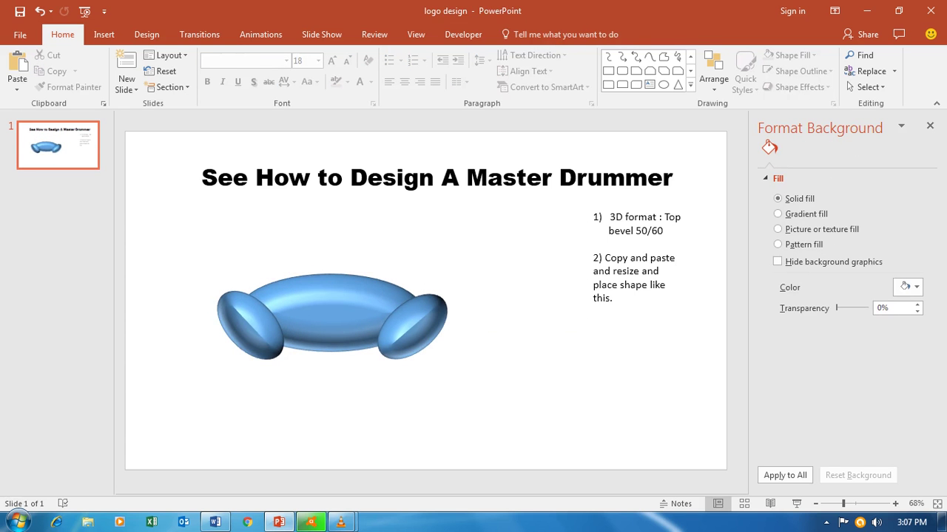
left_click(330, 300)
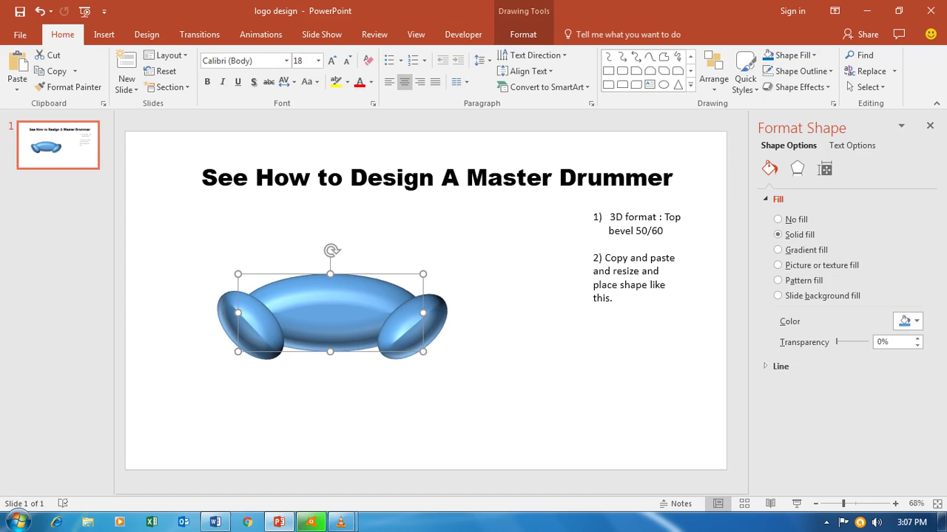
Step: Copy the large oval into a small sphere head centred on top of the body
left_click_drag(331, 313, 329, 253)
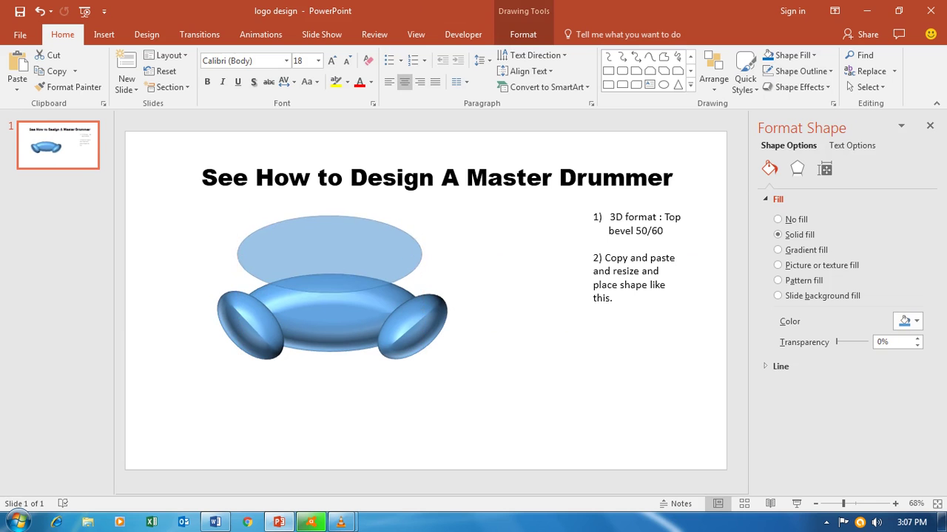
left_click_drag(421, 254, 329, 254)
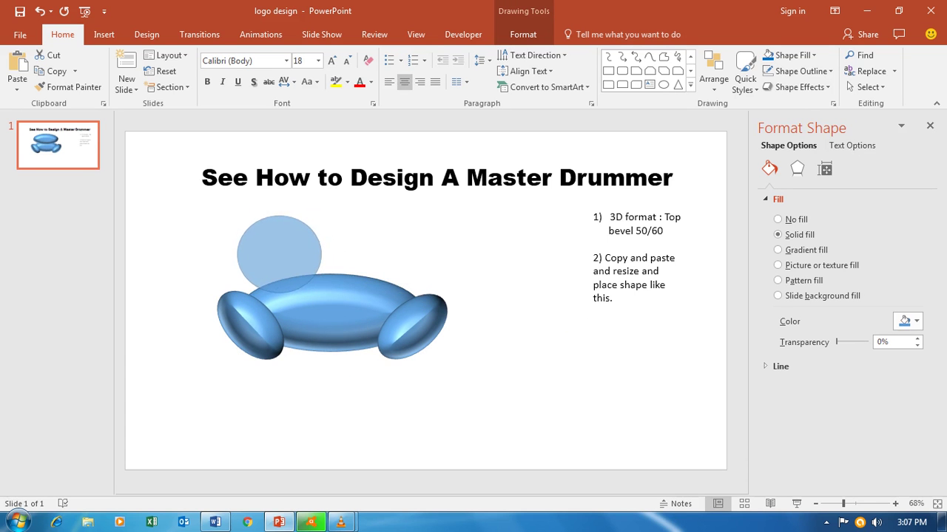
left_click_drag(329, 254, 321, 254)
key("Escape")
left_click(279, 254)
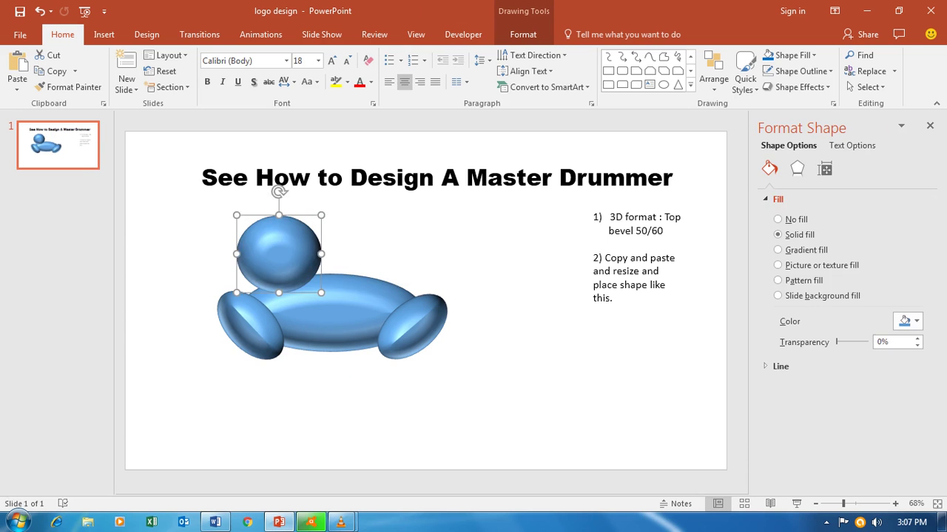
left_click_drag(321, 292, 310, 282)
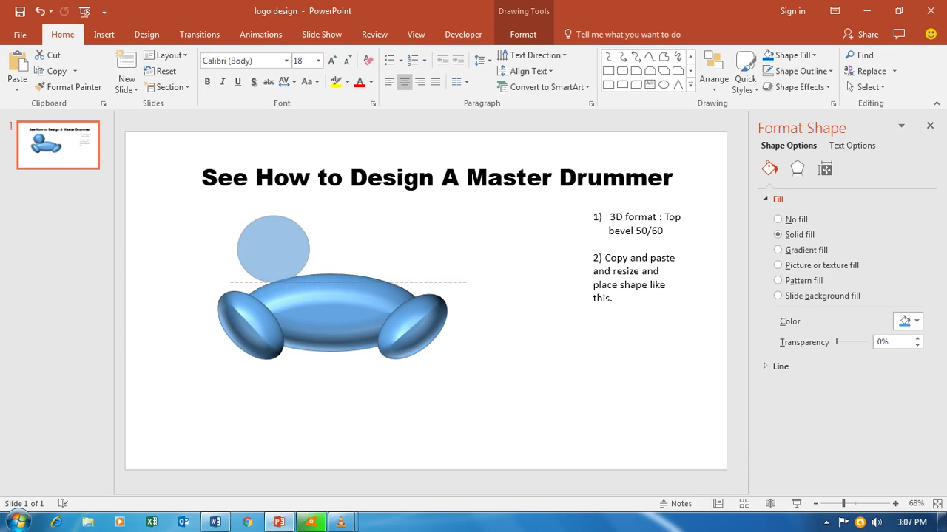
key("Escape")
left_click_drag(273, 249, 332, 257)
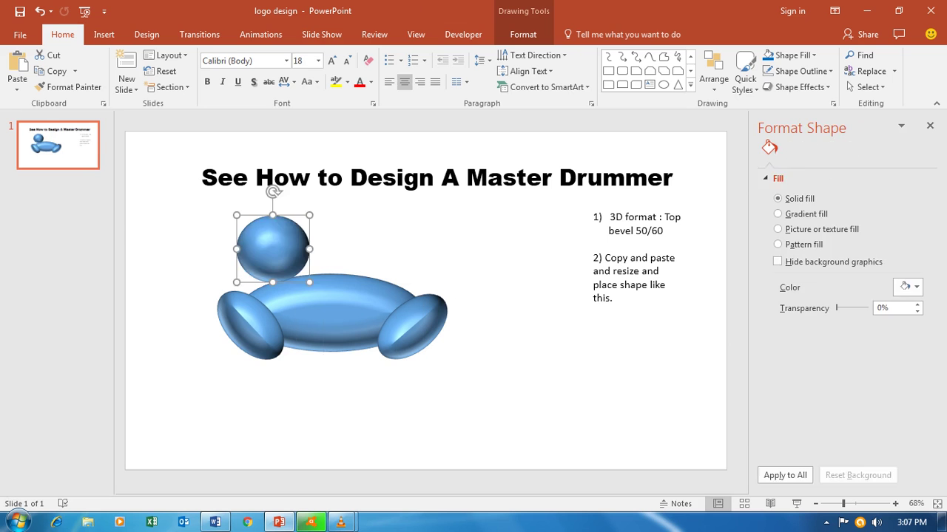
key("Escape")
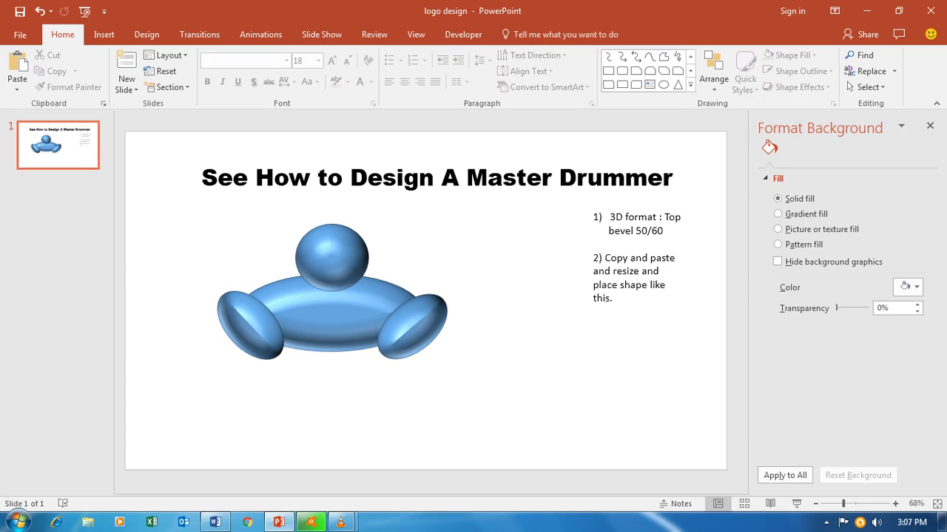
left_click(618, 298)
key("Return")
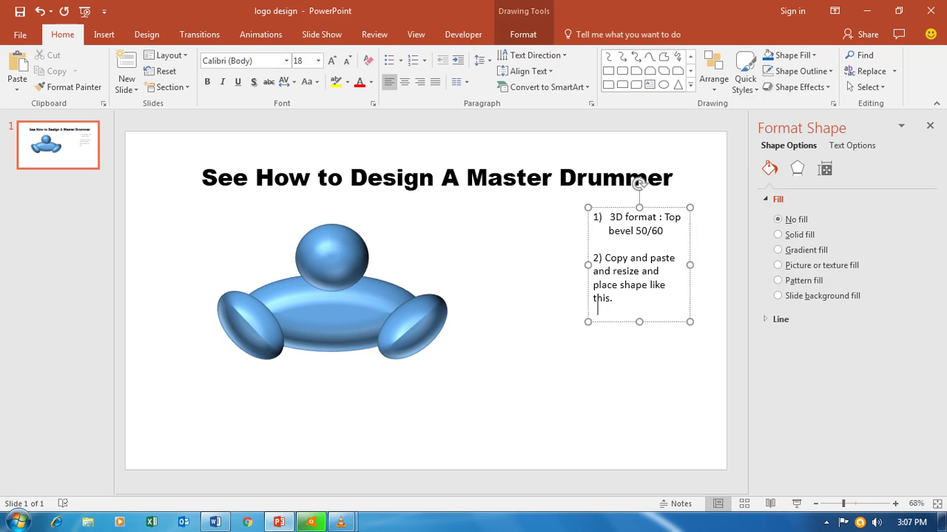
Step: Add the line '3) Now draw a cylinder like this.' to the step notes
key("Return")
type("3) Now draw a cylin")
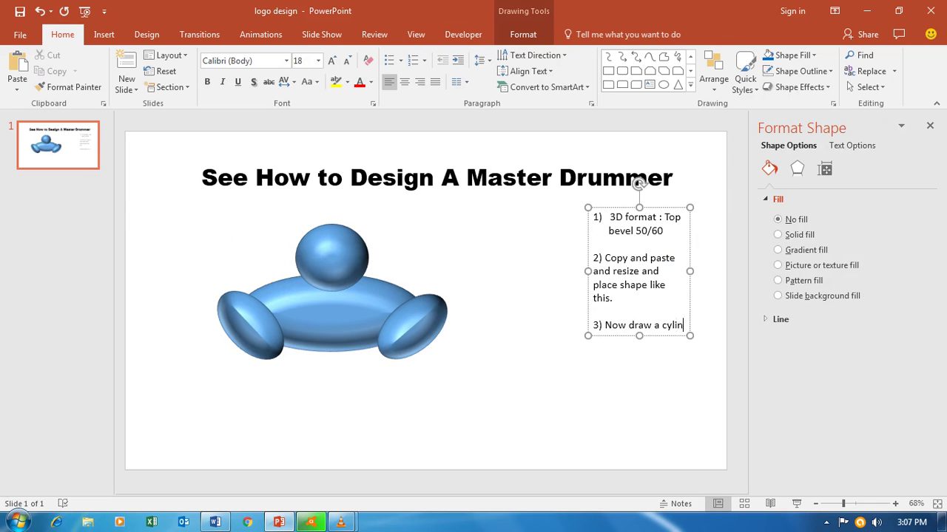
type("der like this.")
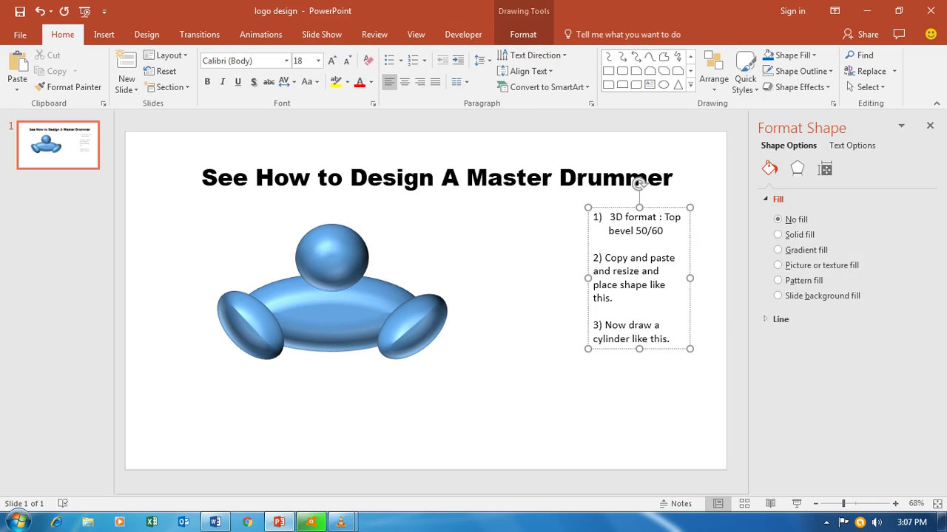
key("Escape")
key("Escape")
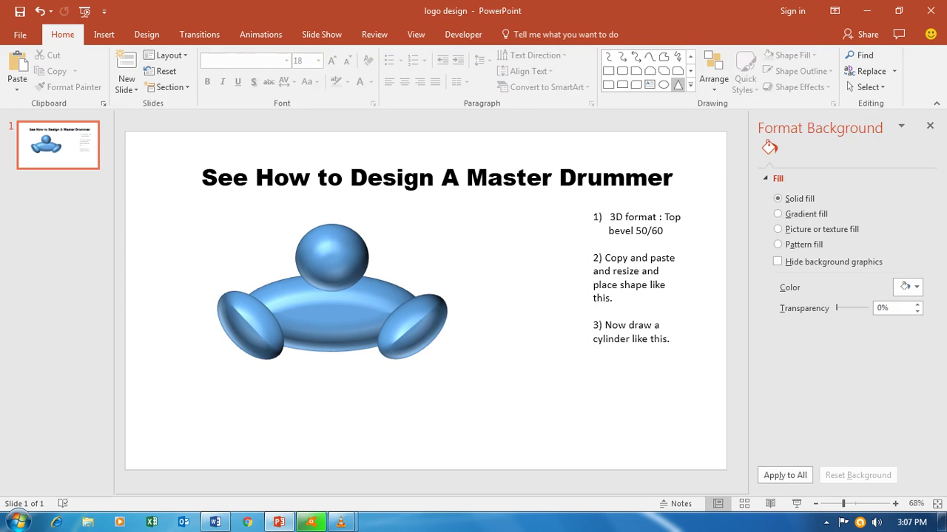
Step: Draw a Can (cylinder) shape below the figure's body
left_click(690, 85)
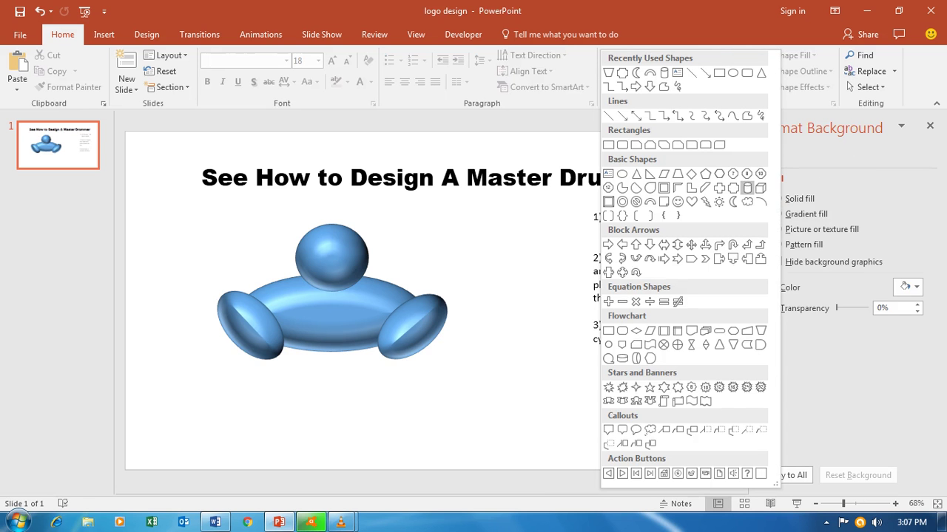
left_click(747, 188)
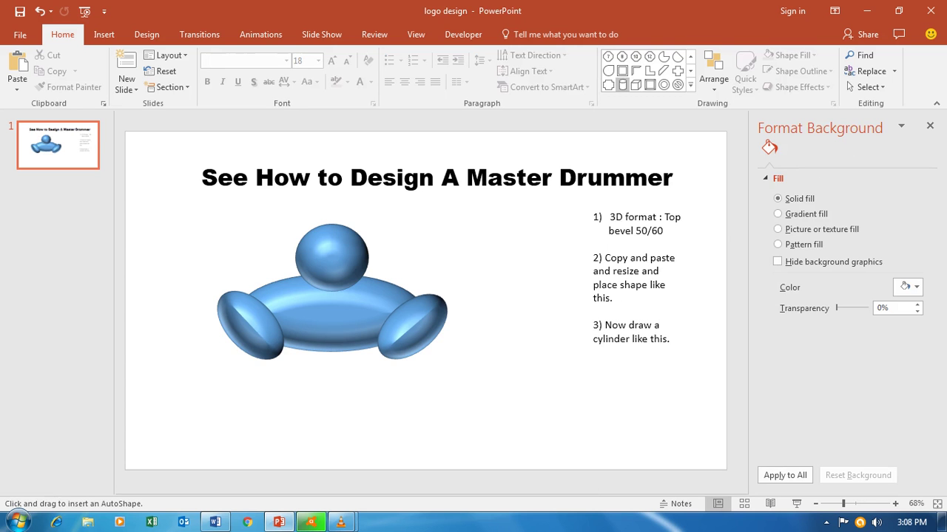
left_click_drag(289, 349, 386, 432)
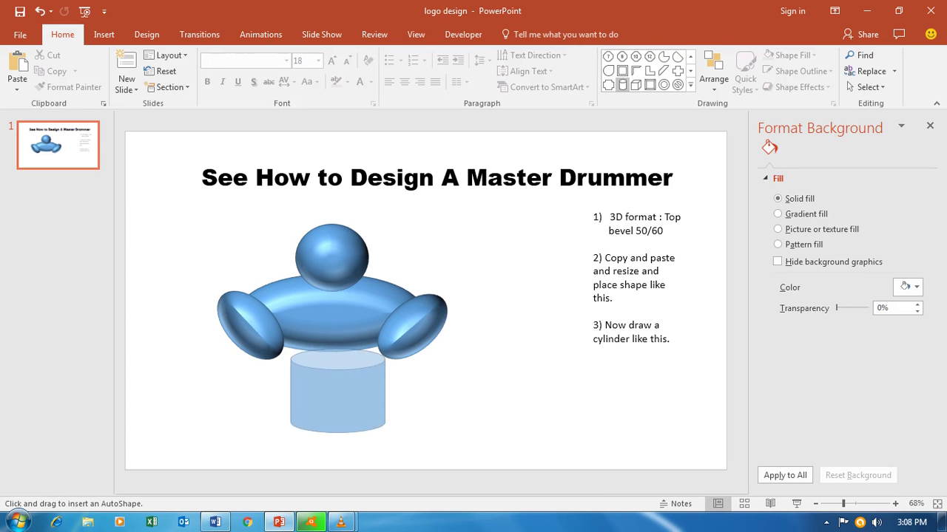
left_click_drag(387, 432, 388, 440)
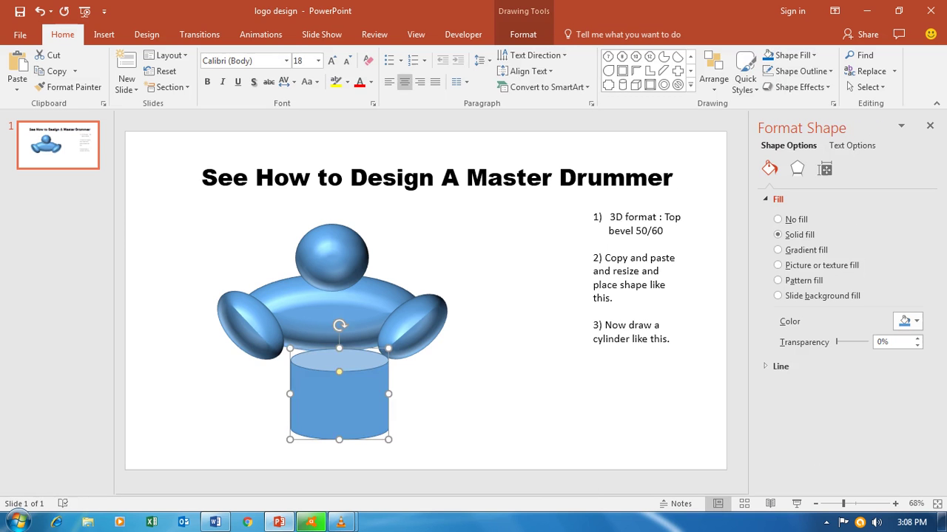
left_click_drag(339, 399, 338, 398)
left_click(459, 414)
left_click(338, 399)
Step: Rotate the cylinder 90° onto its side, stretch it, and centre it beneath the wide oval
left_click_drag(339, 325, 414, 394)
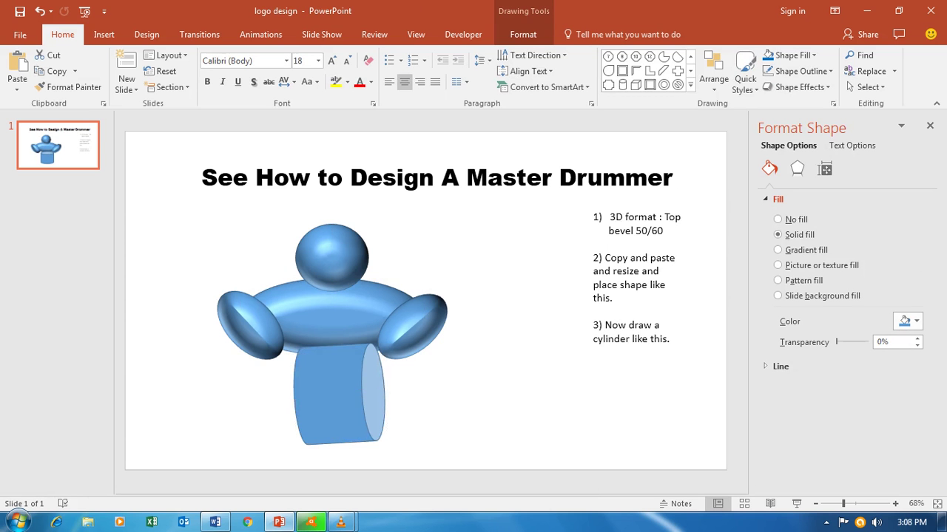
left_click(480, 414)
left_click(338, 392)
mouse_move(339, 392)
left_mouse_down()
mouse_move(321, 370)
mouse_move(332, 370)
left_mouse_up()
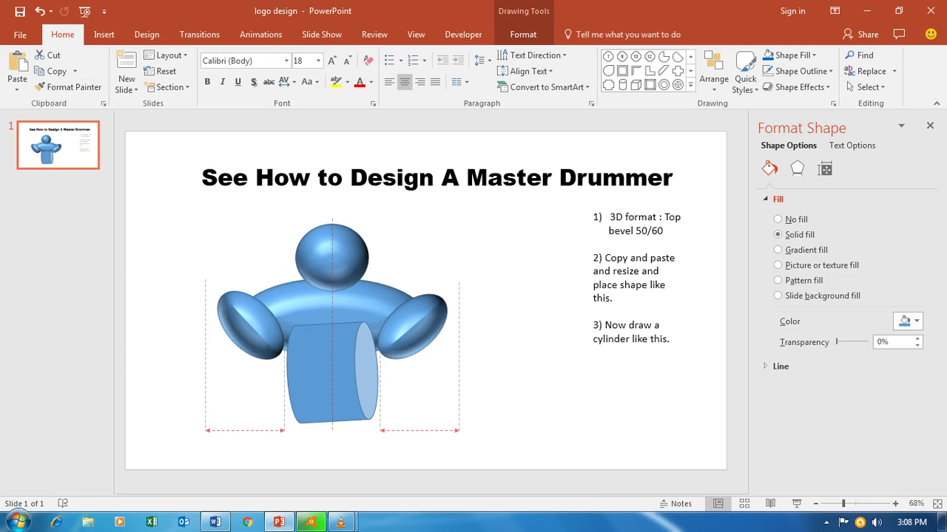
left_click(405, 377)
left_click(370, 373)
left_click_drag(335, 422, 335, 445)
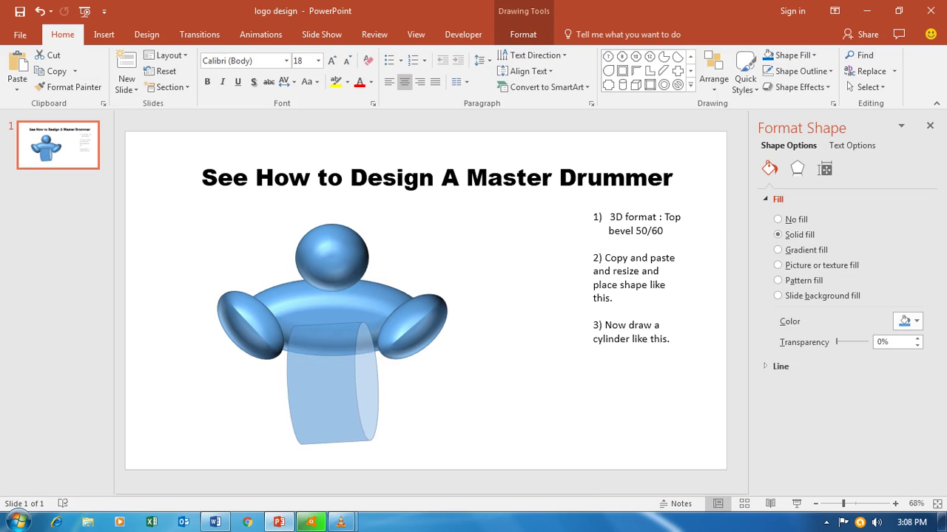
key("Escape")
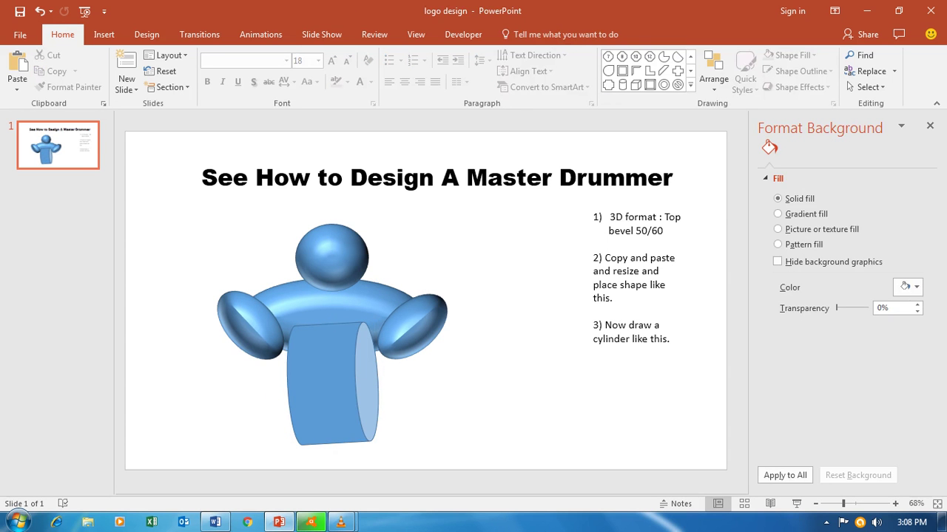
left_click_drag(401, 378, 399, 369)
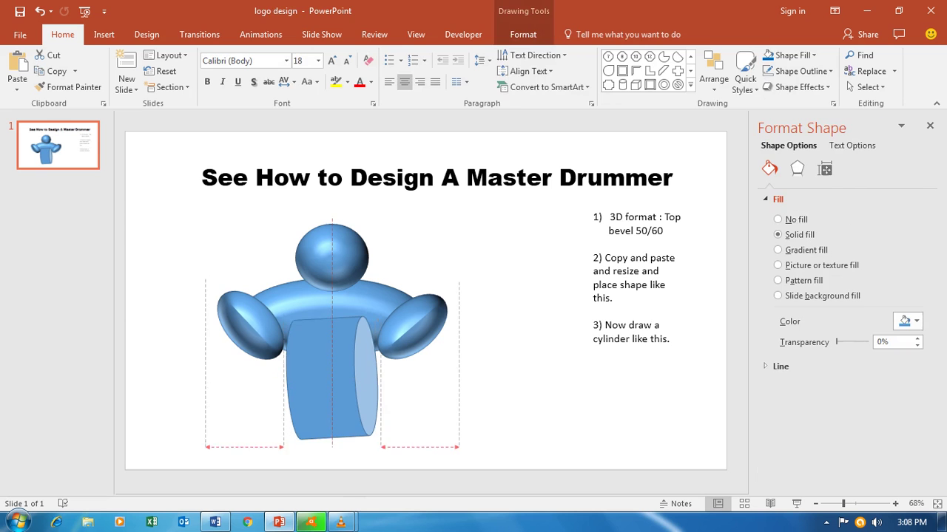
key("Escape")
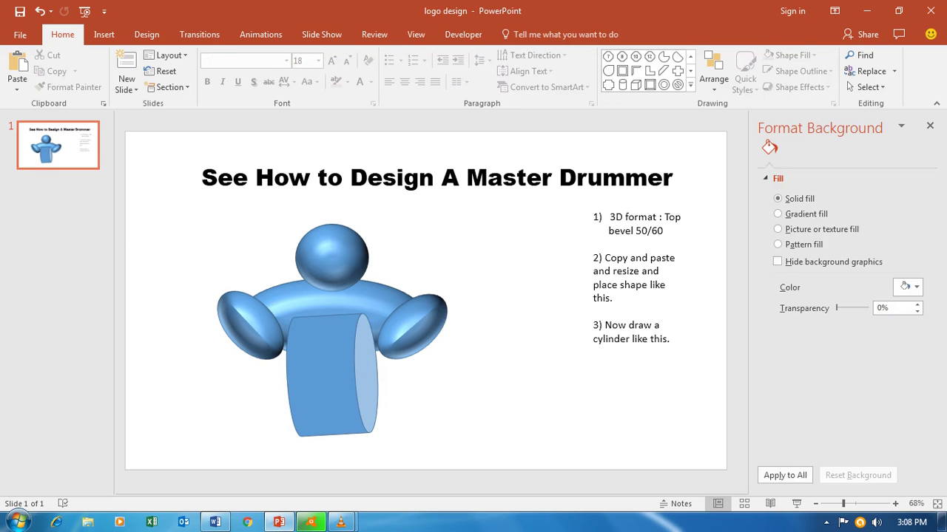
left_click(401, 374)
left_click_drag(333, 376, 332, 376)
key("Escape")
left_click(332, 293)
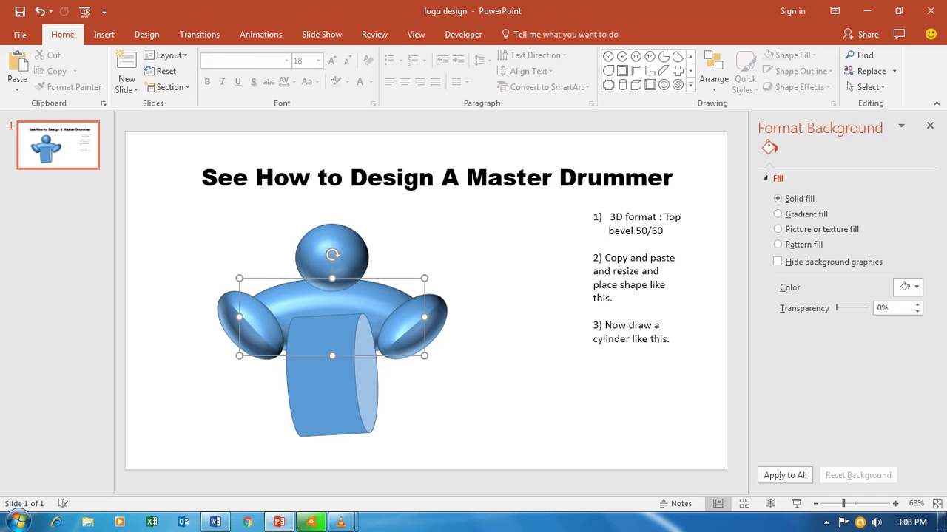
Step: Paste a copy of the body shape above the head as a flat hat disc, then select the title
key("ctrl+c")
key("ctrl+v")
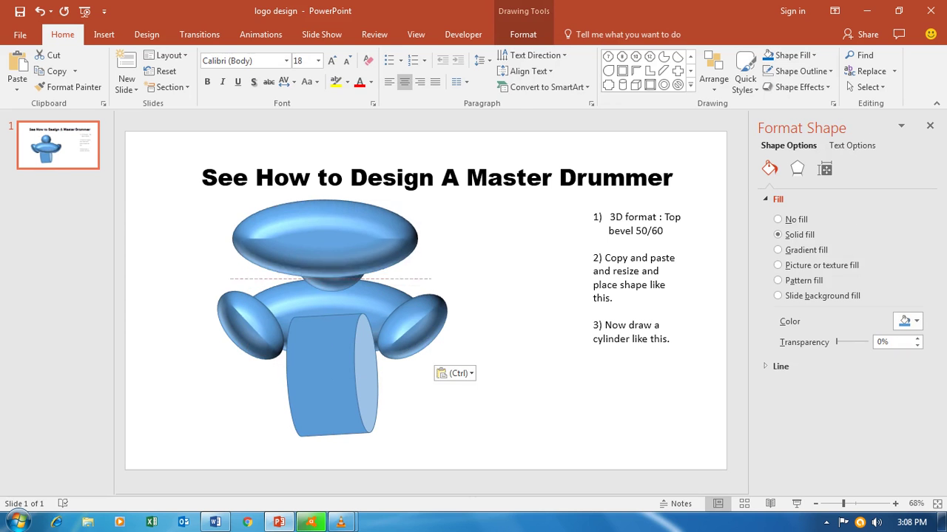
left_click_drag(325, 237, 331, 200)
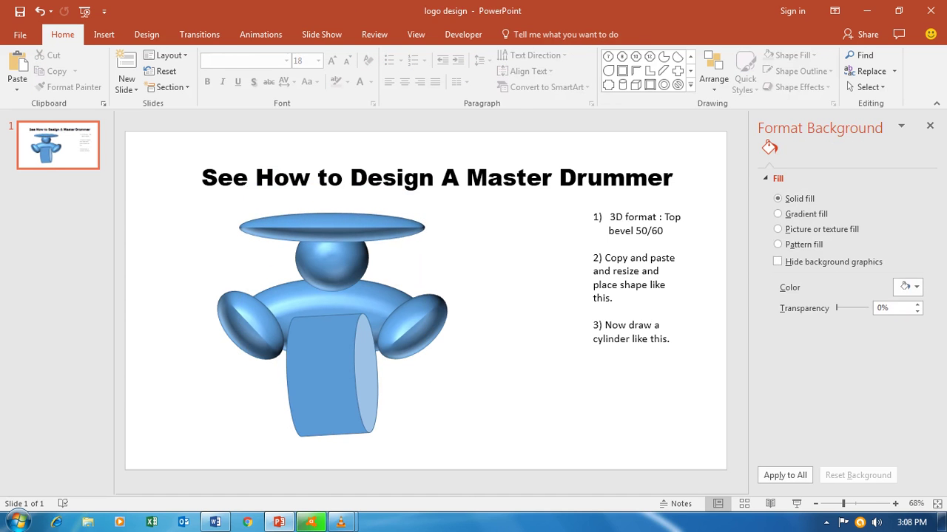
left_click(350, 178)
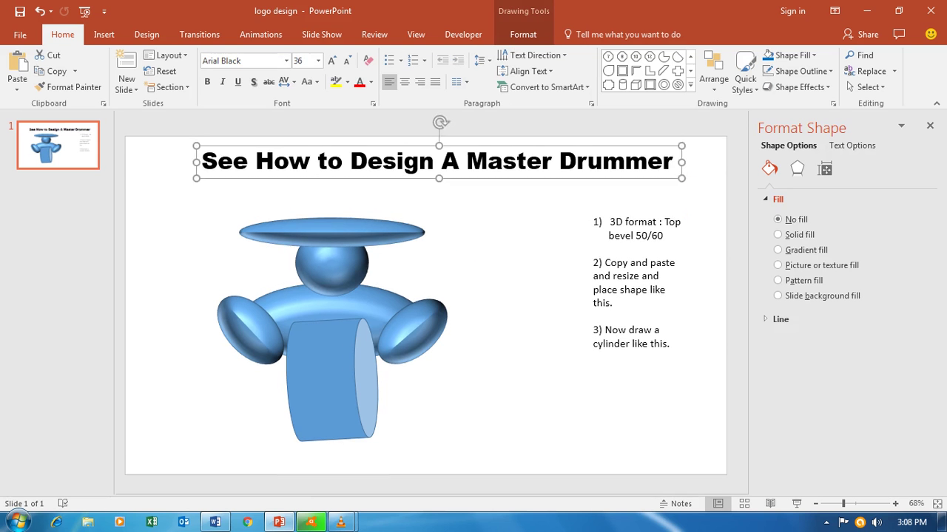
Step: Add '4) Draw Arms.' as a new line at the end of the step notes
key("Escape")
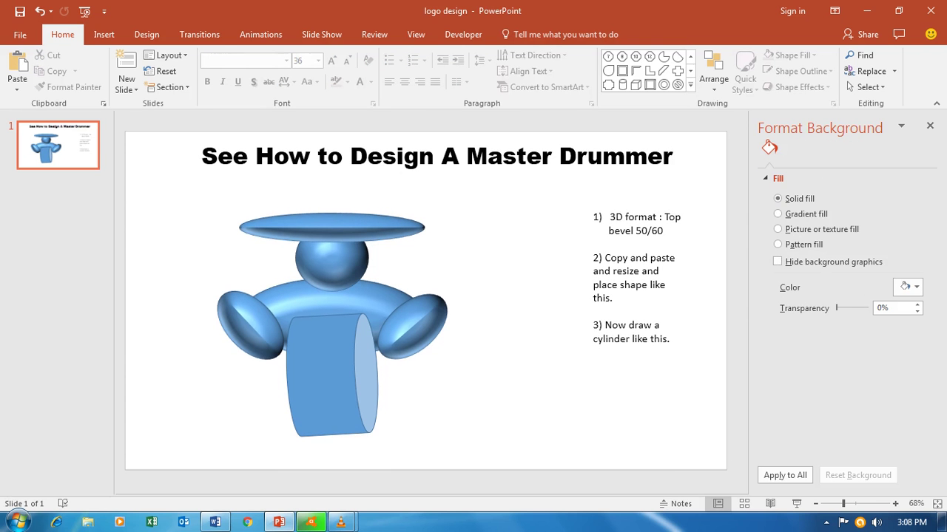
left_click(669, 339)
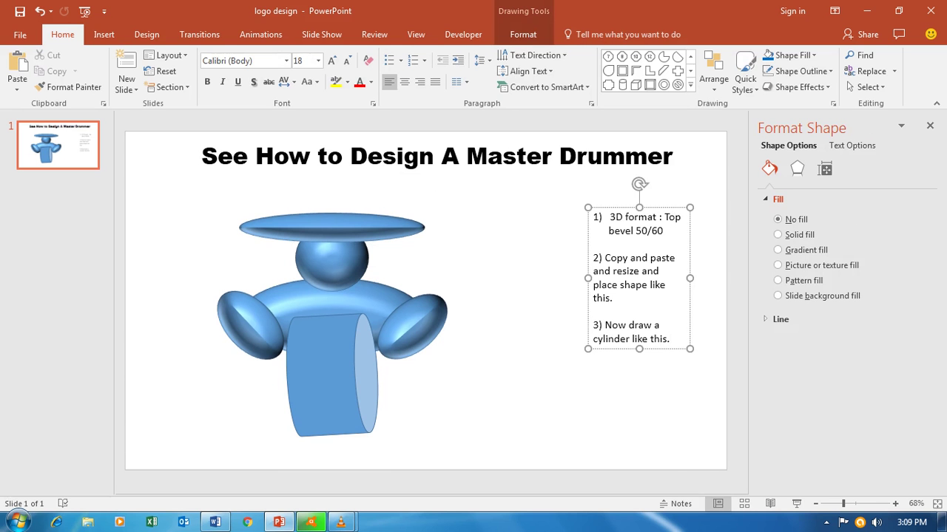
key("Return")
key("Return")
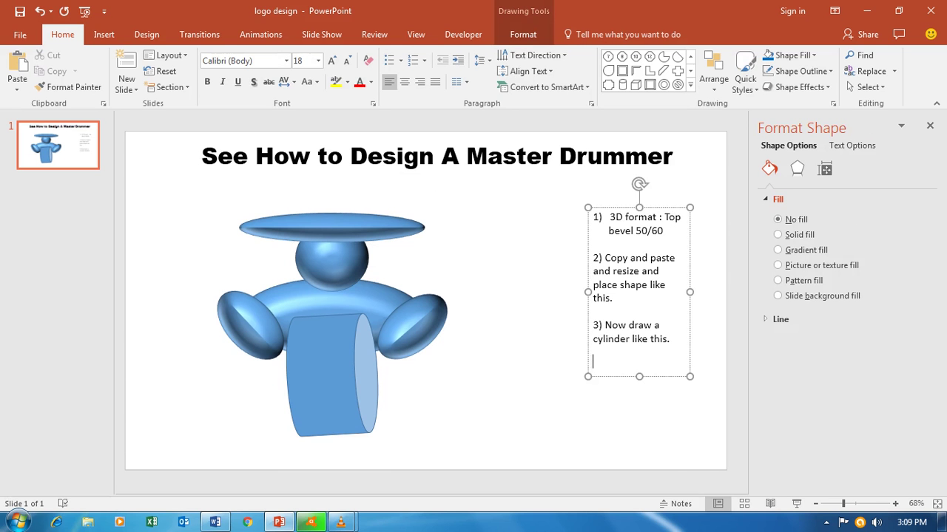
type("4) ")
type("Draw Arm")
key("BackSpace")
type(".")
key("BackSpace")
type("s.")
key("Escape")
key("Escape")
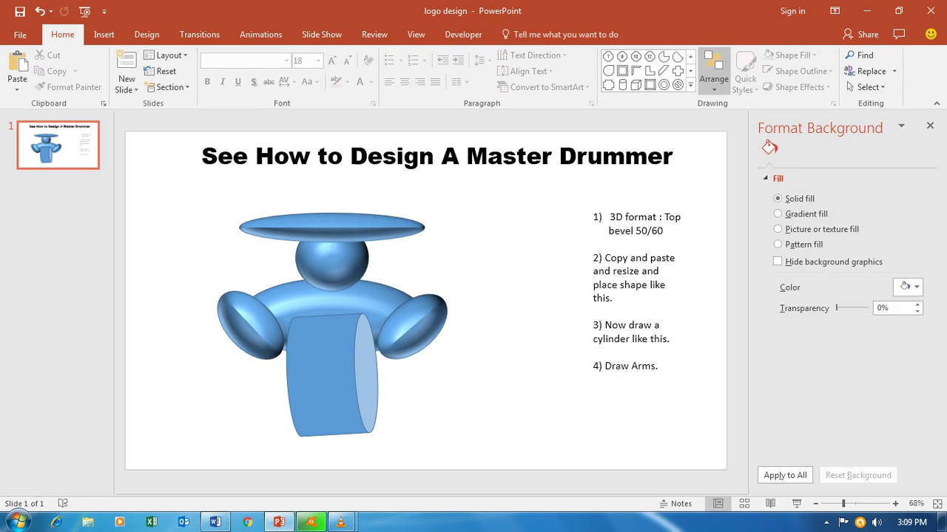
left_click(690, 84)
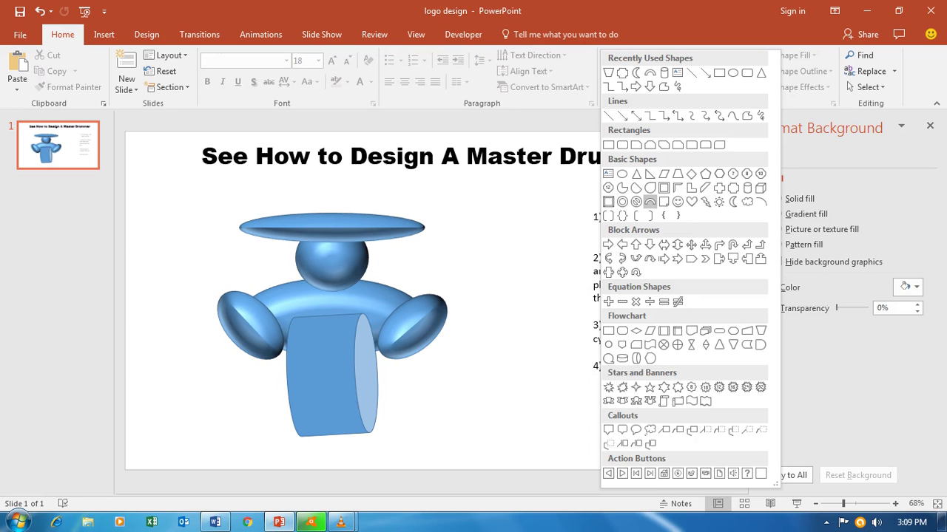
Step: Draw a block arc, rotate it about 90° and place it beside the drum as the right arm
left_click(649, 201)
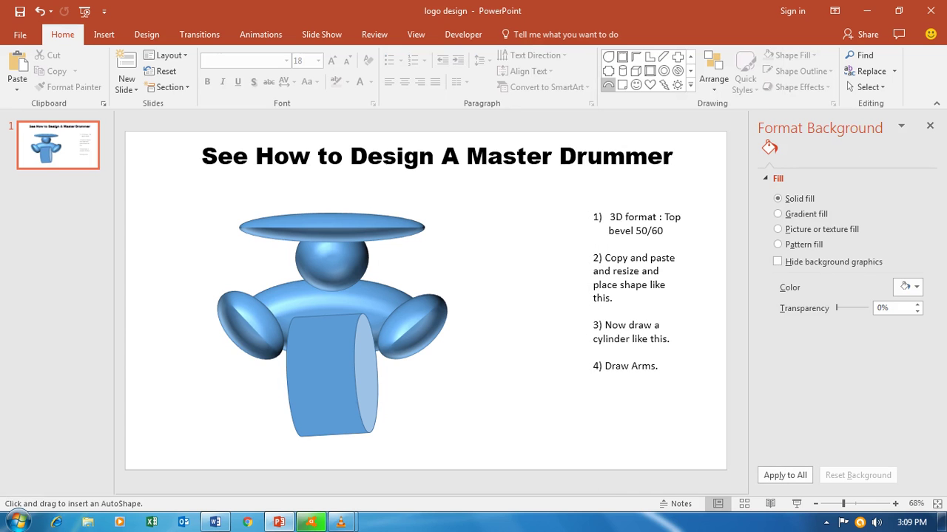
left_click_drag(504, 313, 557, 336)
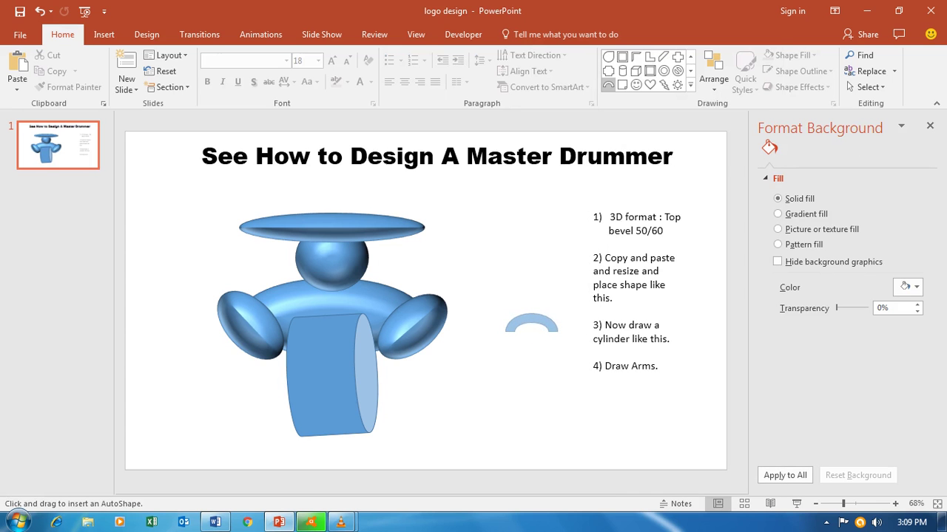
left_click_drag(557, 336, 554, 356)
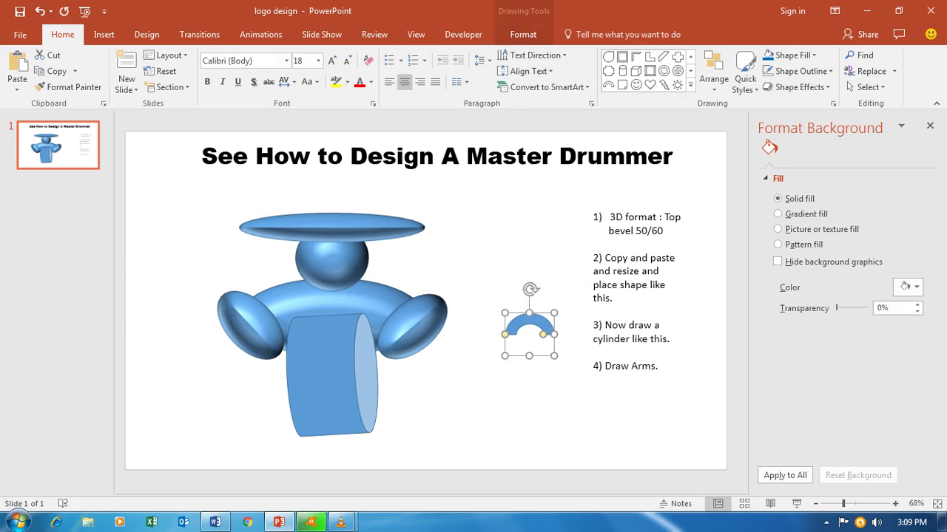
left_click_drag(530, 289, 574, 342)
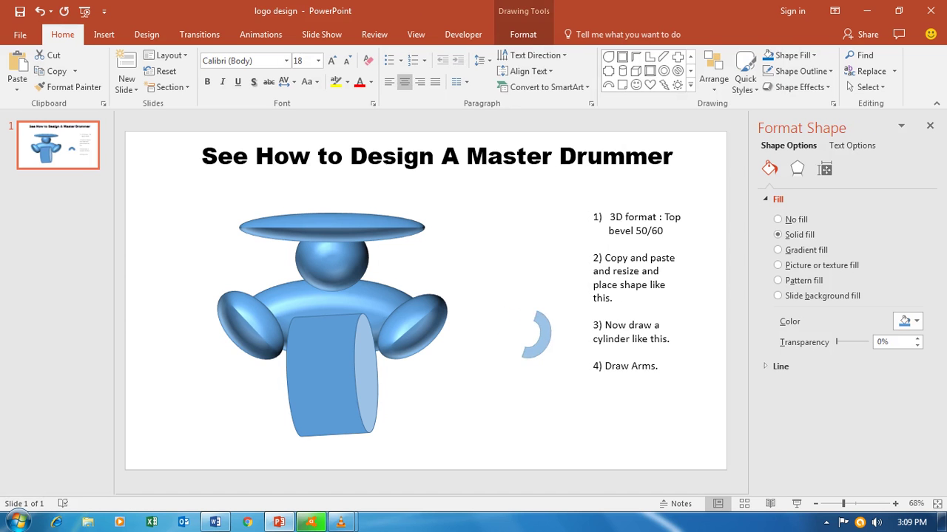
key("Escape")
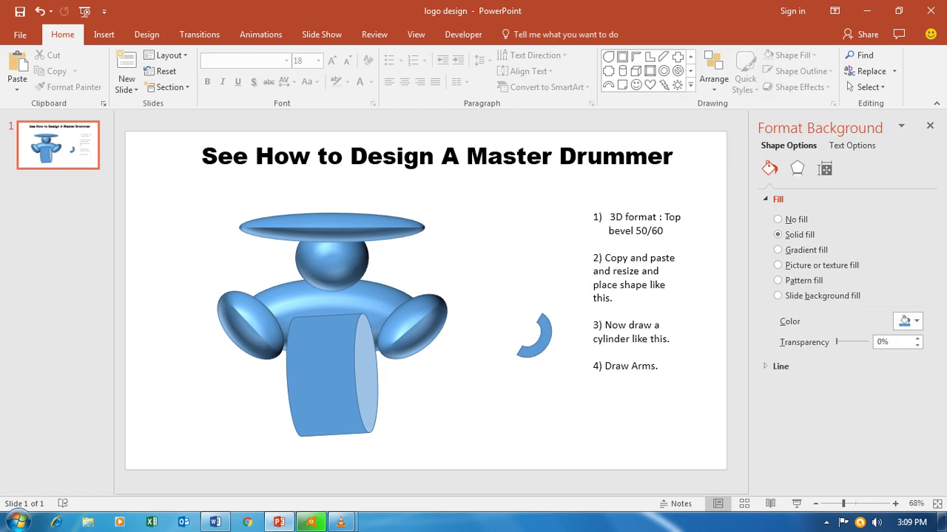
left_click_drag(540, 329, 395, 361)
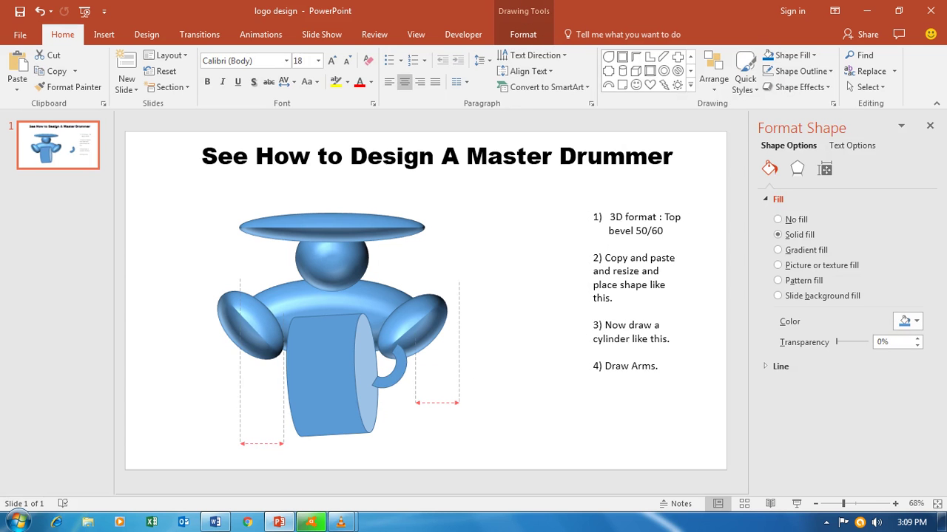
left_click(420, 387)
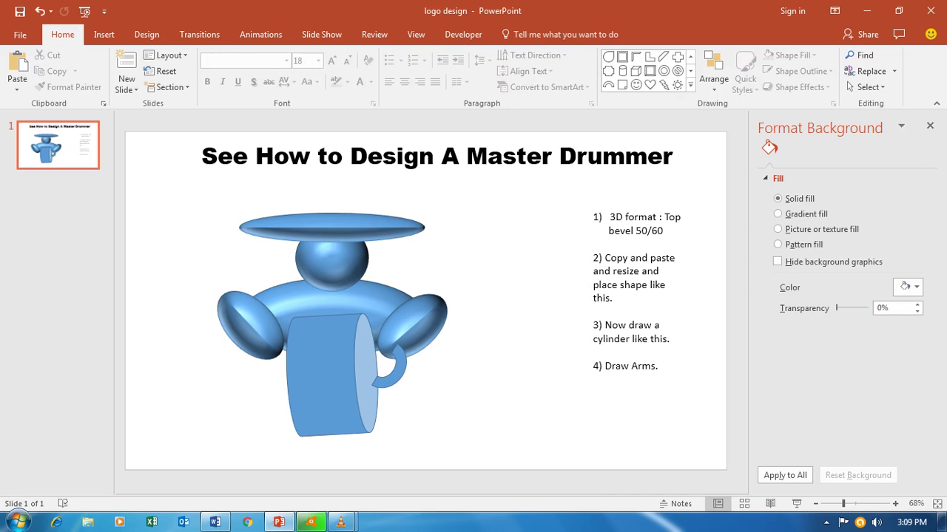
Step: Draw a small rounded rectangle at the drum's edge as the right hand
left_click(608, 71)
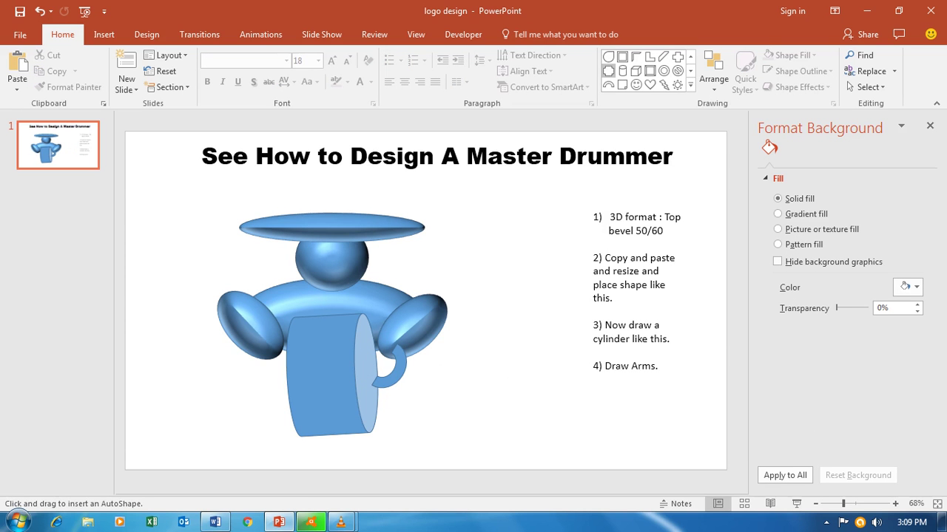
left_click_drag(368, 372, 380, 390)
key("Escape")
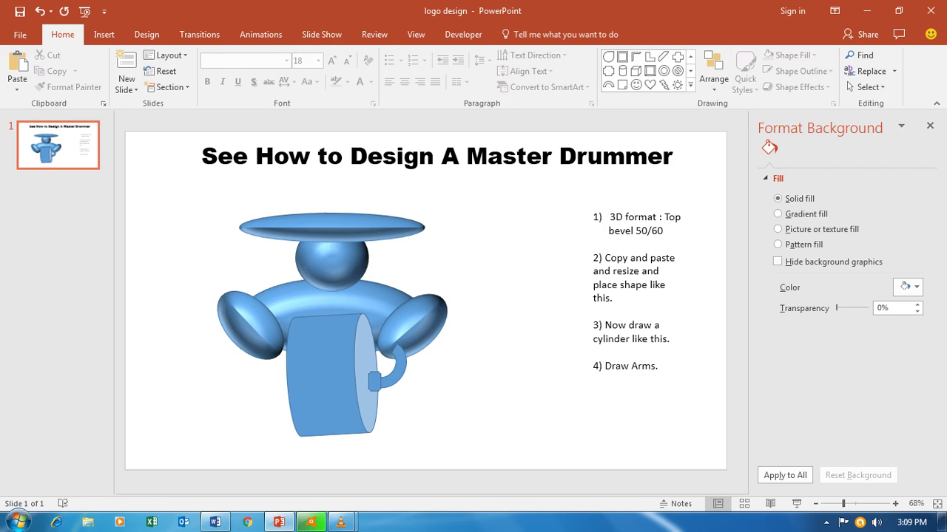
Step: Change step 4 to 'Draw Arms and', continuing with 'send them to back.' on a new line
left_click(658, 366)
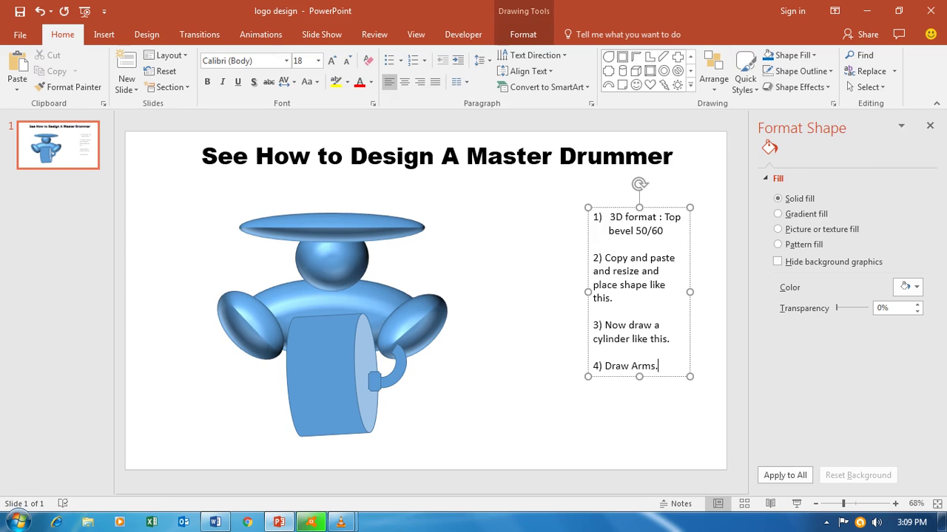
key("BackSpace")
type("and")
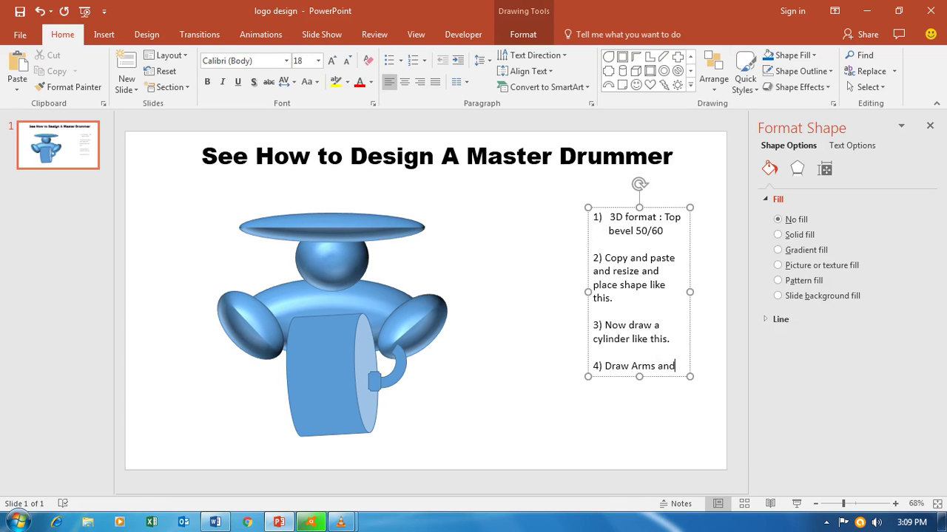
key("Return")
type("send them to back")
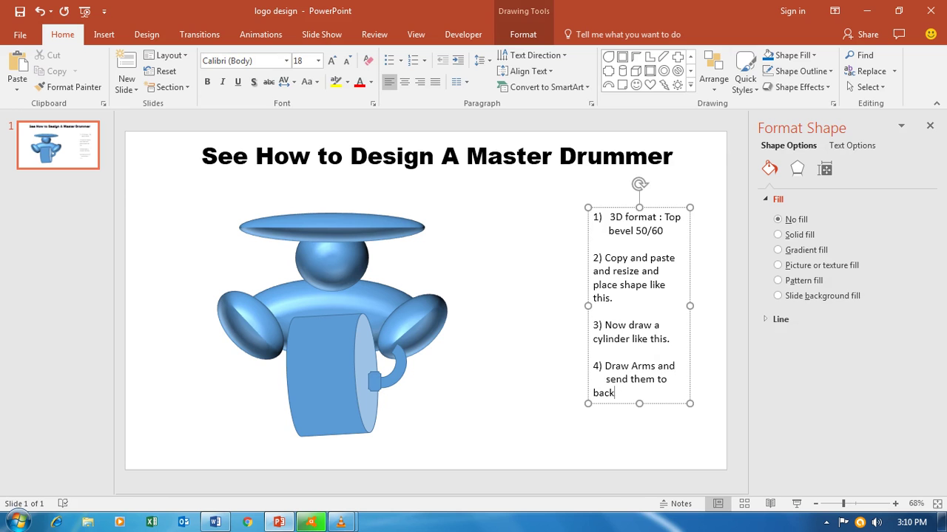
type(".")
left_click(593, 392)
type("vvv")
key("BackSpace")
key("BackSpace")
key("BackSpace")
key("Escape")
key("Escape")
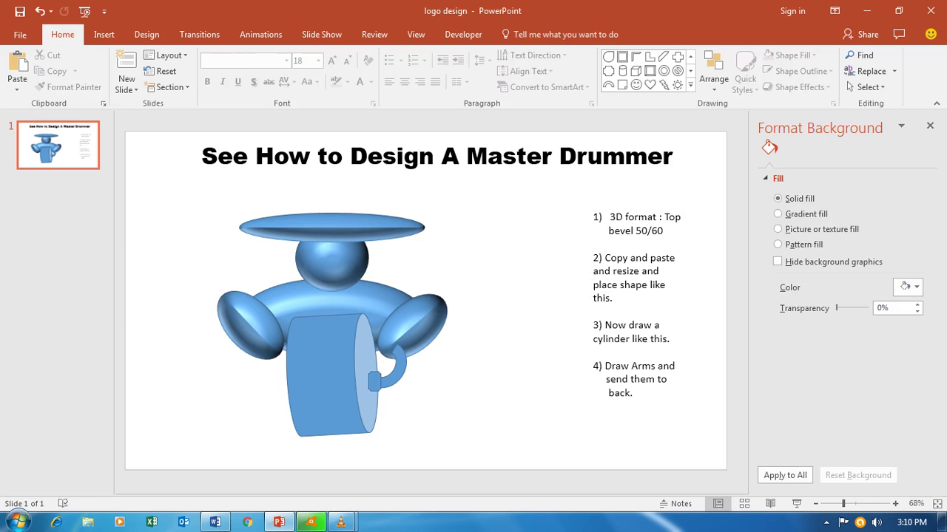
left_click(394, 363)
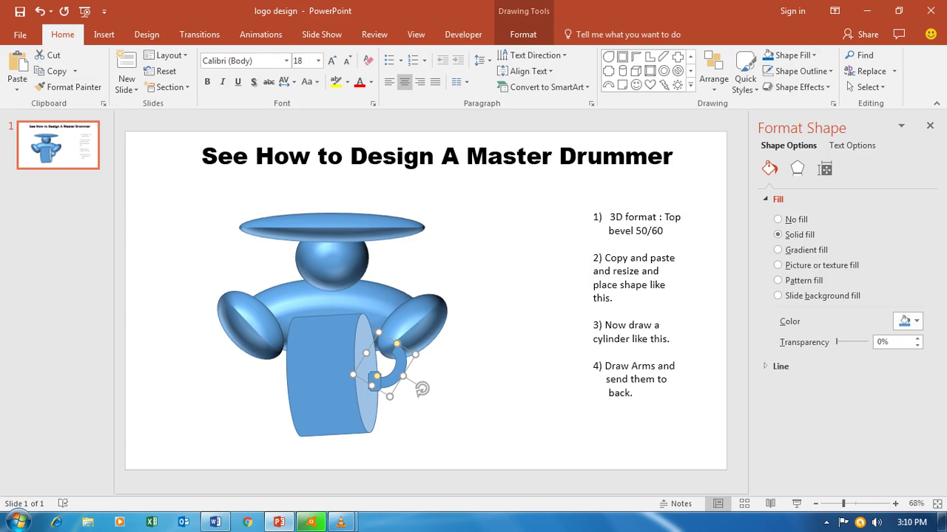
Step: Send the right arm behind the drum, then draw a new arc for the left arm
right_click(401, 369)
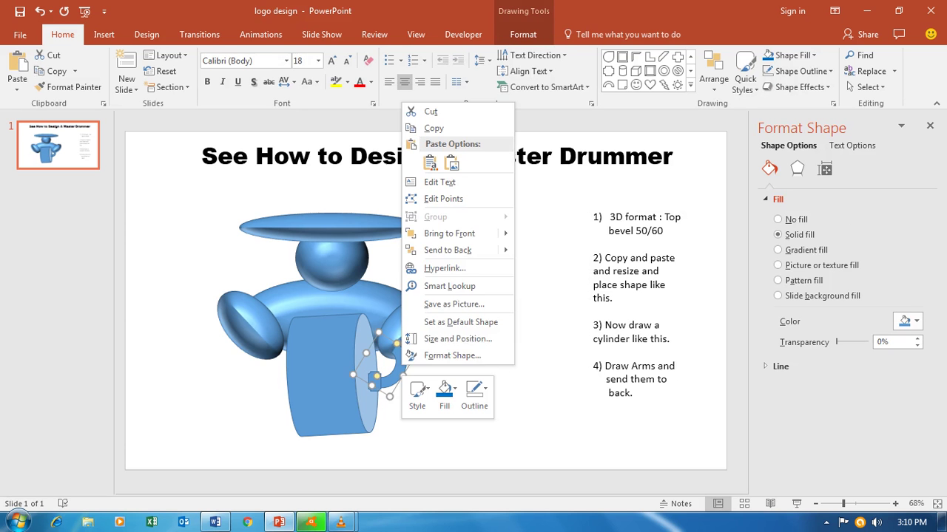
mouse_move(455, 250)
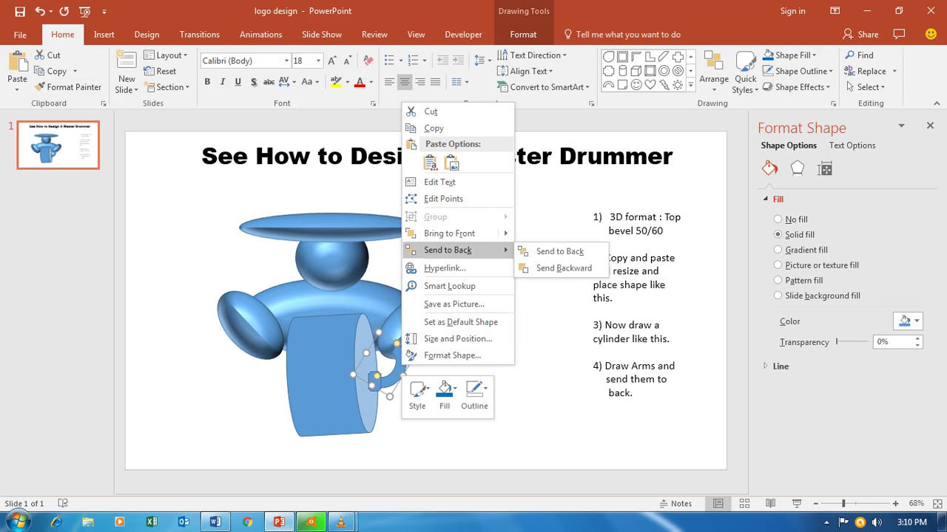
left_click(574, 250)
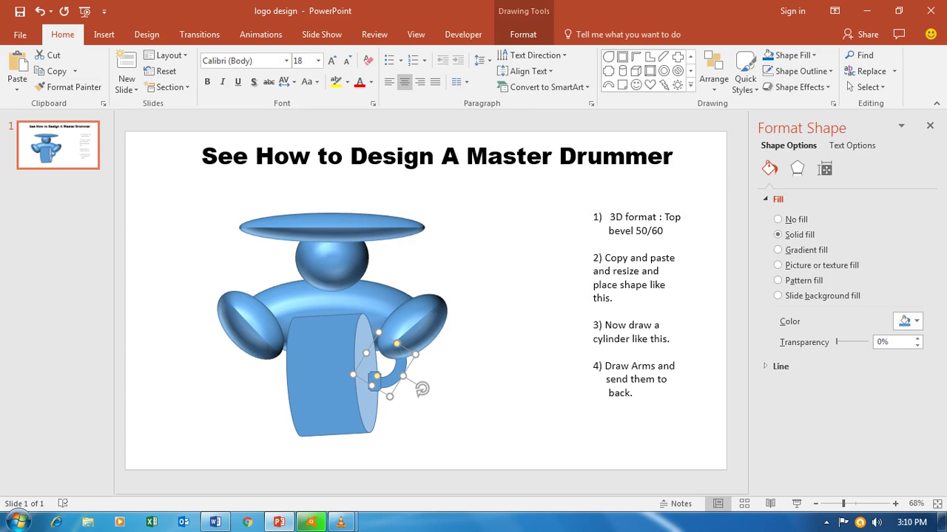
key("Escape")
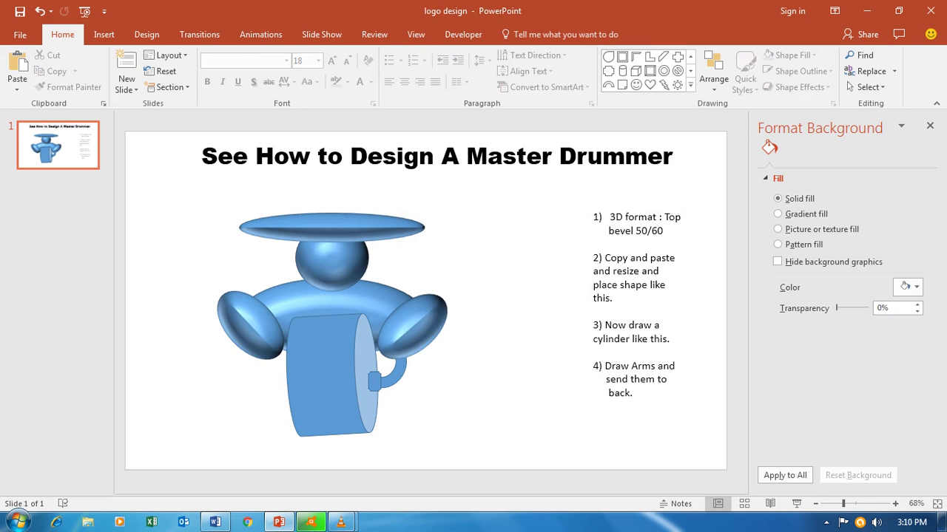
left_click(395, 366)
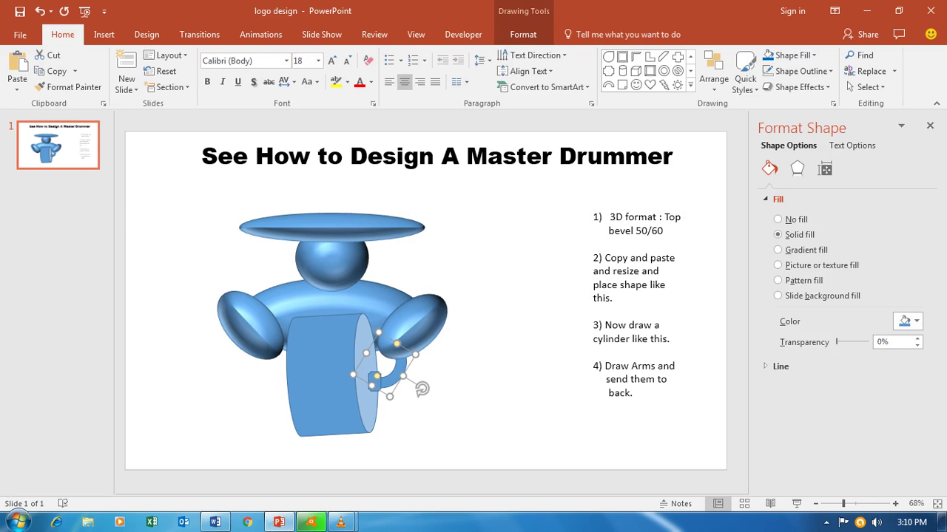
key("Escape")
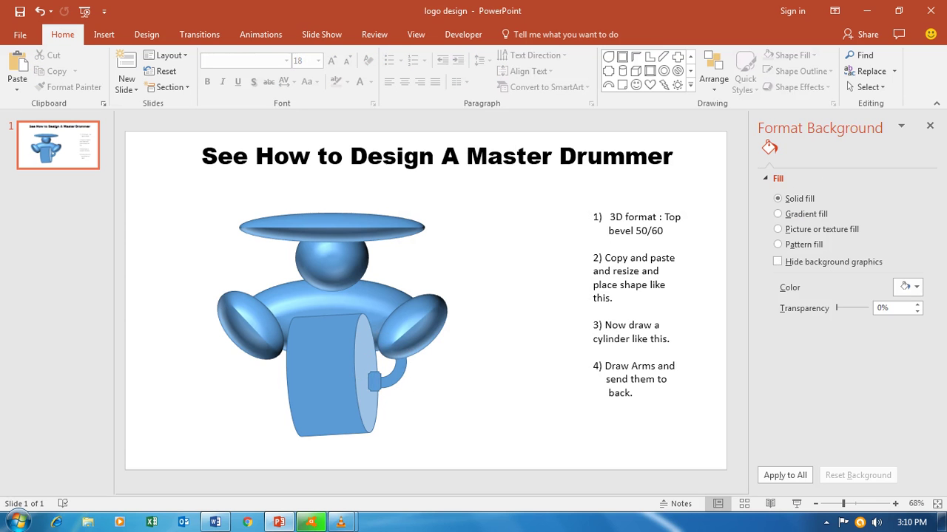
left_click(608, 84)
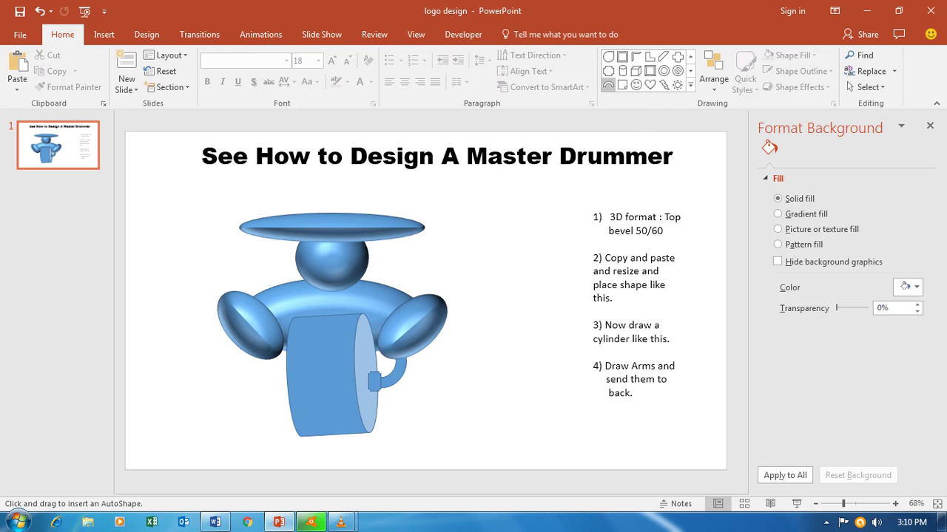
left_click_drag(510, 281, 548, 296)
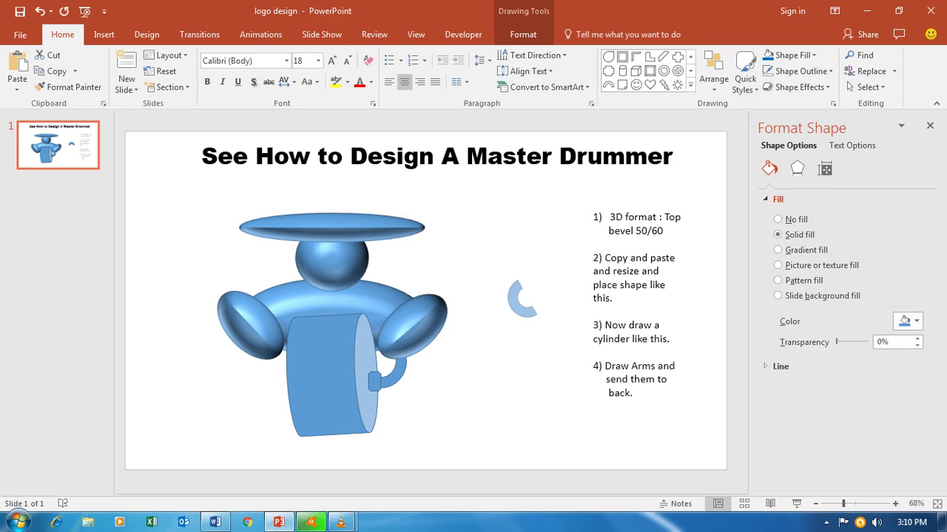
Step: Restore the left arm arc and draw a small rectangle hand at its end
key("ctrl+y")
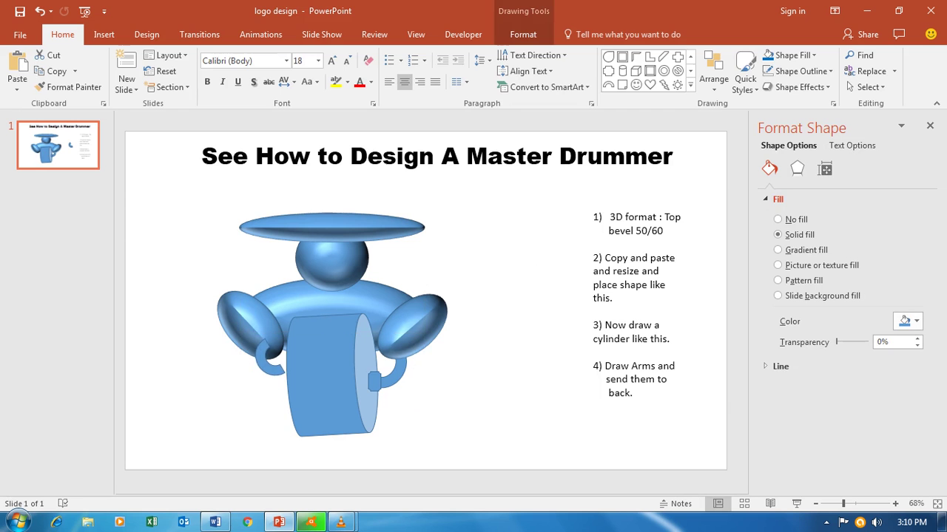
left_click(270, 359)
key("Escape")
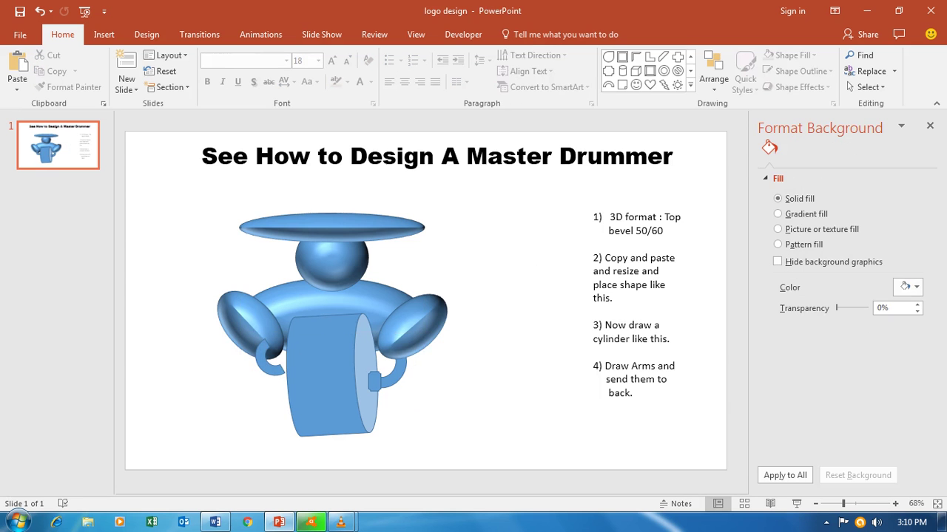
left_click(608, 71)
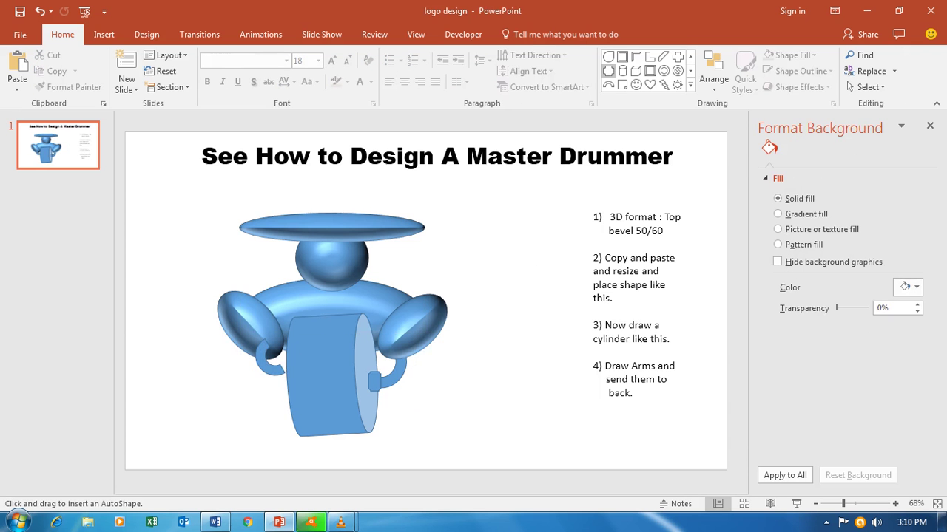
mouse_move(275, 356)
left_mouse_down()
mouse_move(284, 383)
mouse_move(290, 373)
mouse_move(284, 381)
left_mouse_up()
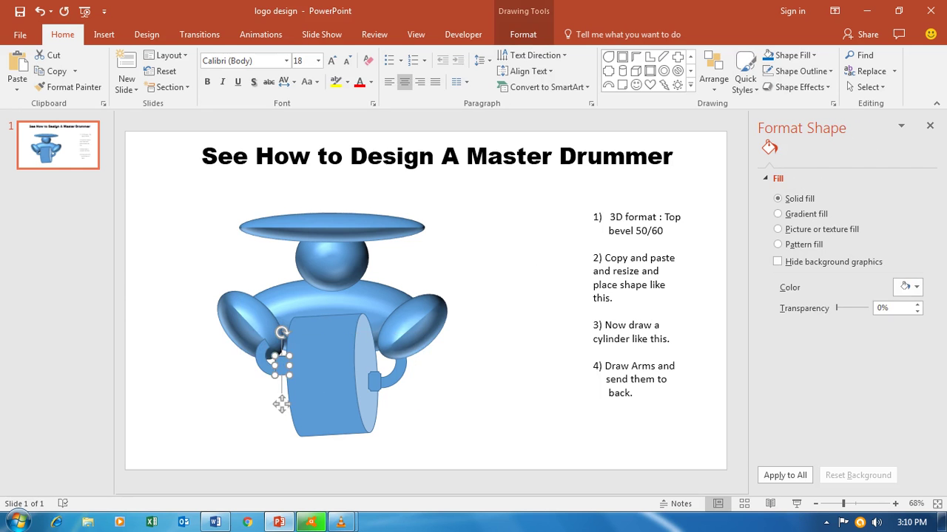
left_click(277, 369)
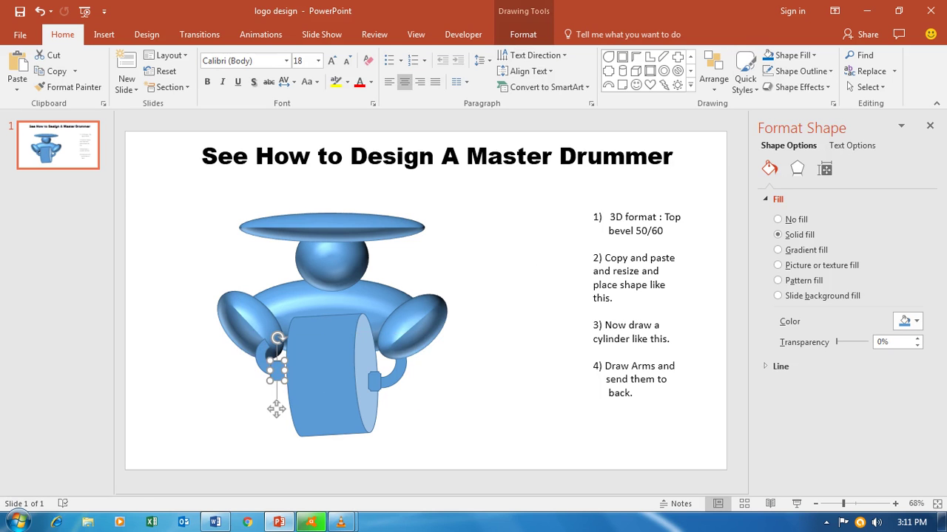
mouse_move(275, 409)
left_mouse_down()
mouse_move(278, 421)
mouse_move(274, 408)
left_mouse_up()
key("Escape")
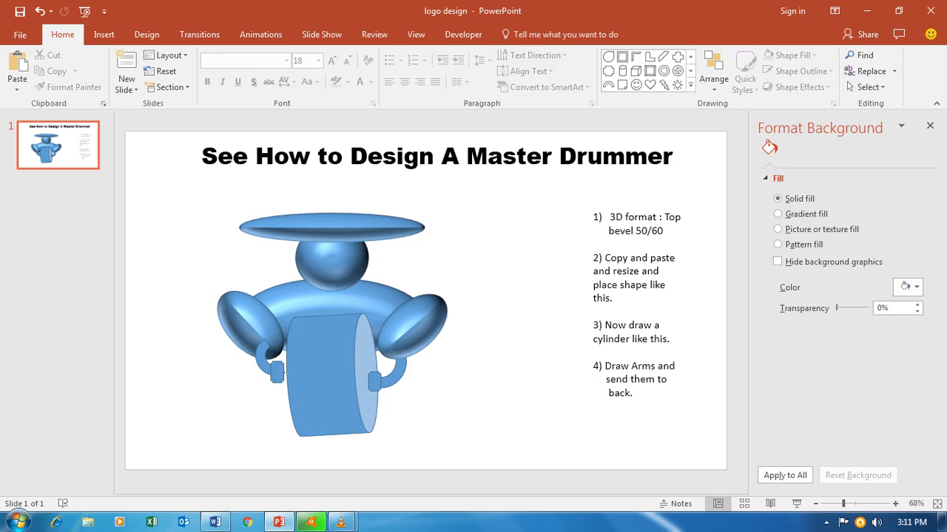
Step: Stretch the left hand slightly, nudge it up, and tilt it a little
left_click(275, 408)
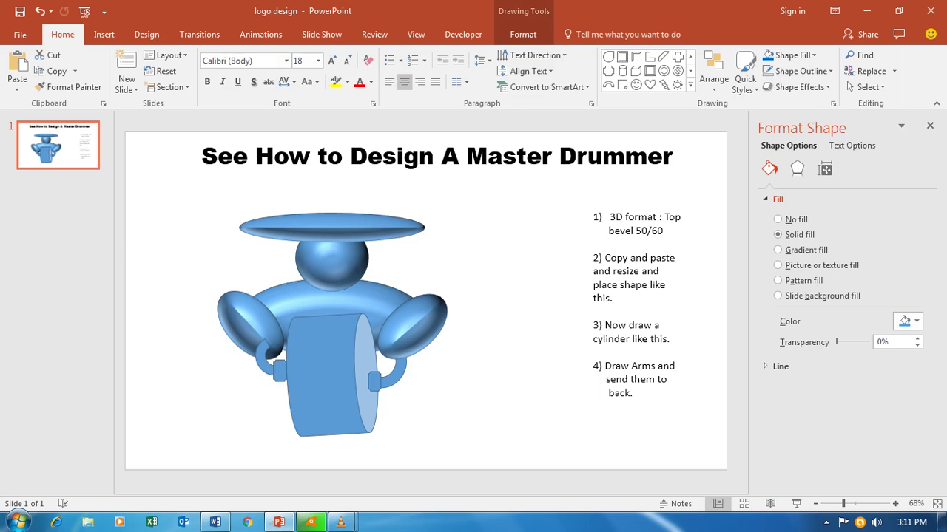
key("Escape")
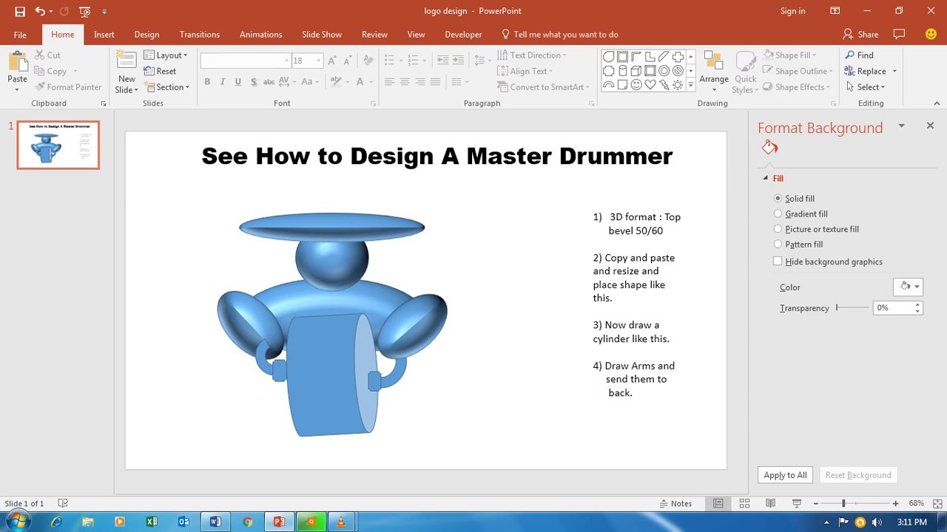
left_click(276, 407)
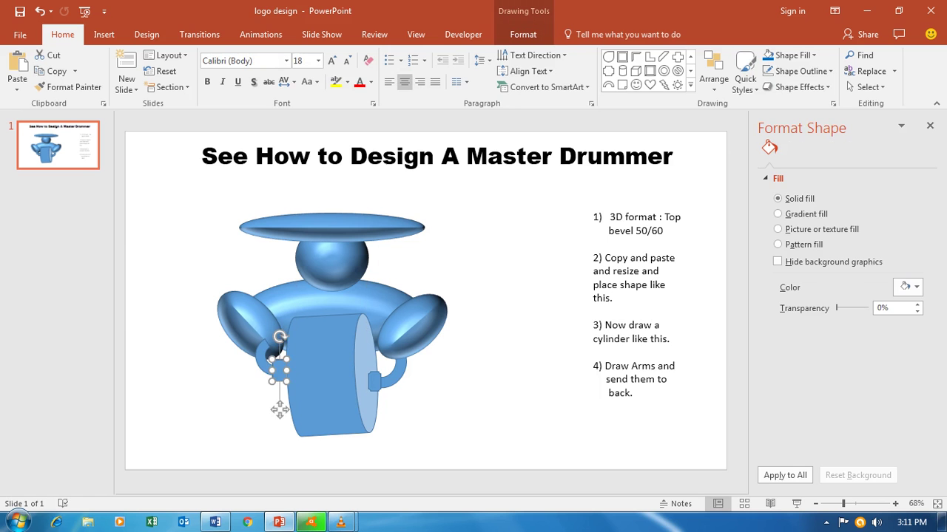
left_click_drag(278, 370, 280, 367)
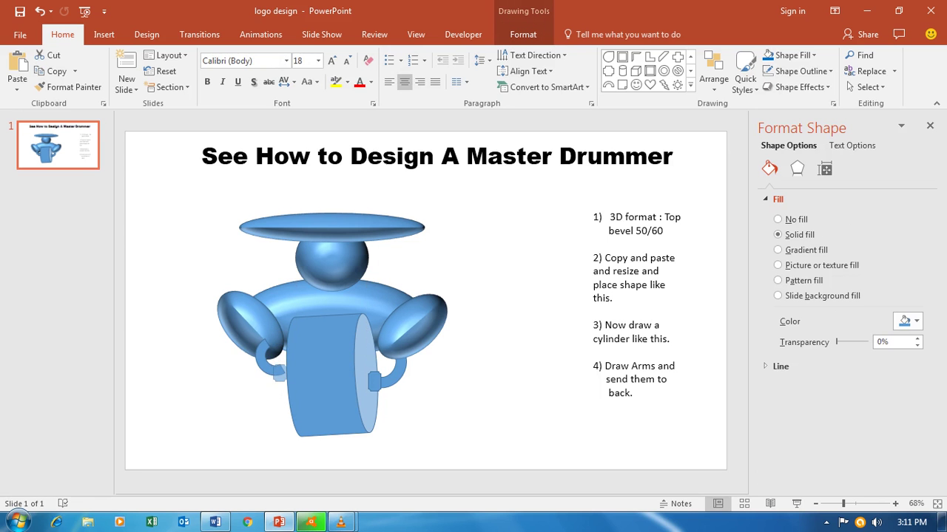
key("Up")
key("Up")
key("Escape")
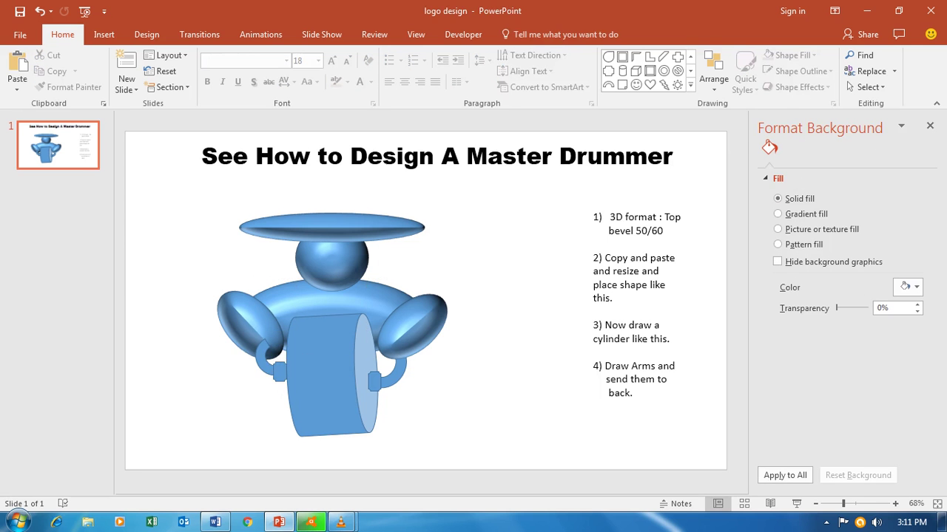
left_click(278, 408)
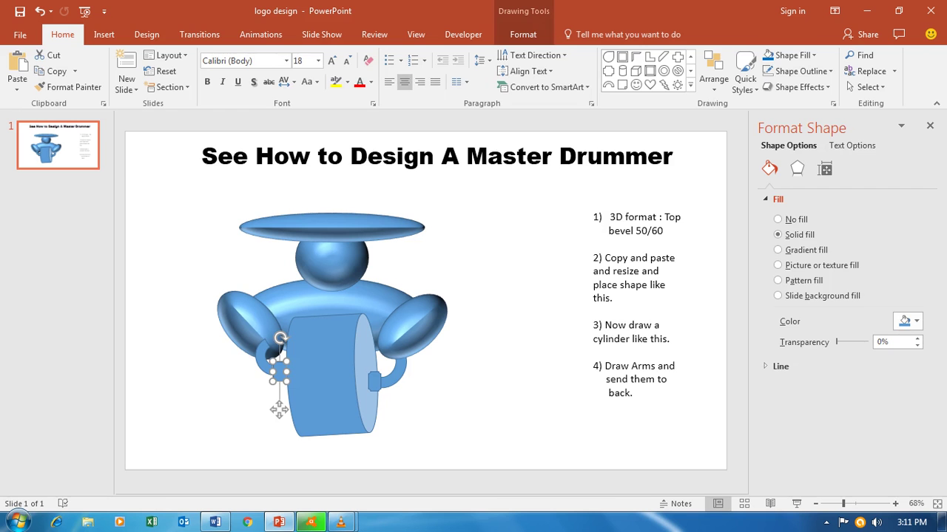
left_click_drag(281, 338, 238, 378)
Step: Send the left hand behind the drum and place the cursor in the step notes
right_click(262, 364)
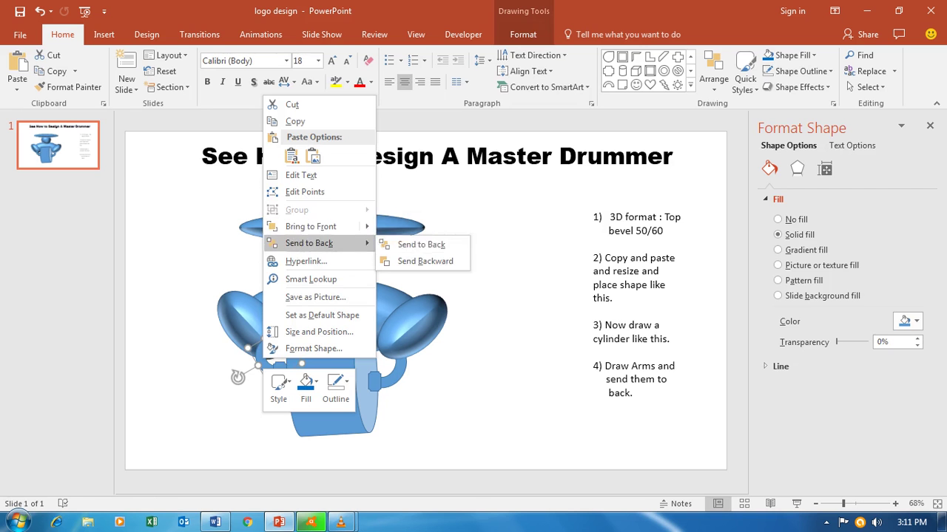
left_click(418, 244)
key("Escape")
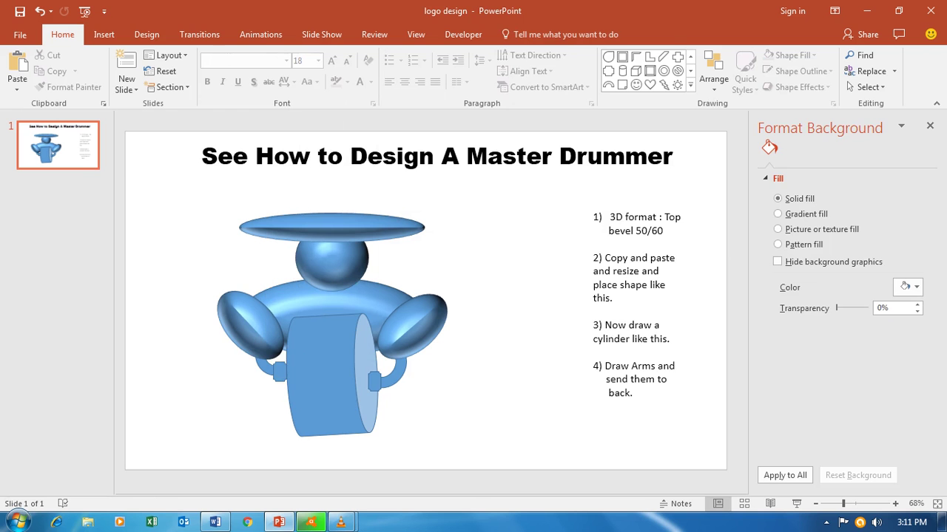
left_click(637, 295)
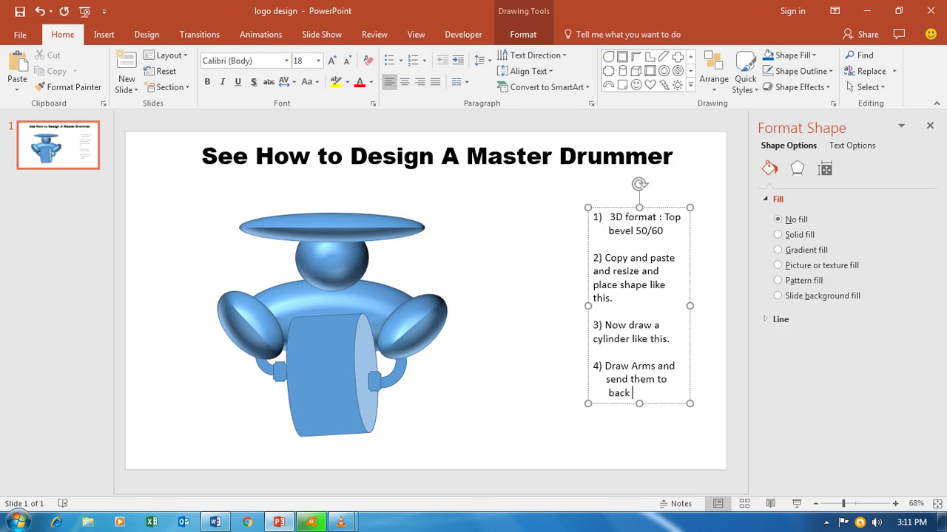
Step: Add '5) Give a top on the cap.' as a new line in the step notes
key("Return")
type("5) ")
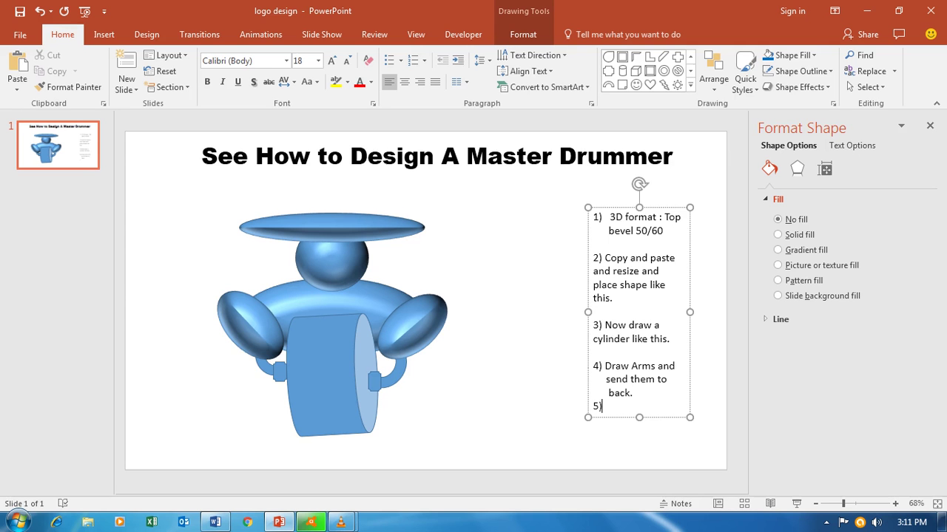
type("Give a top on")
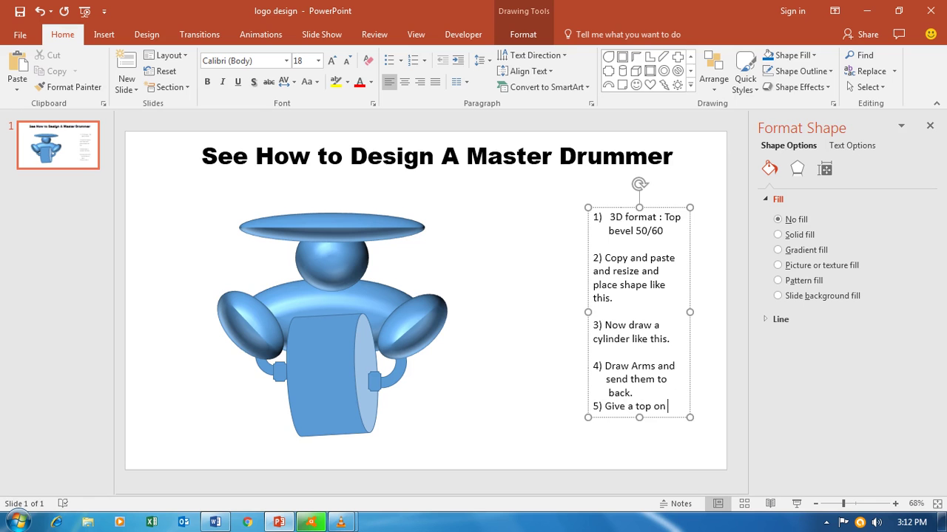
type(" the cap")
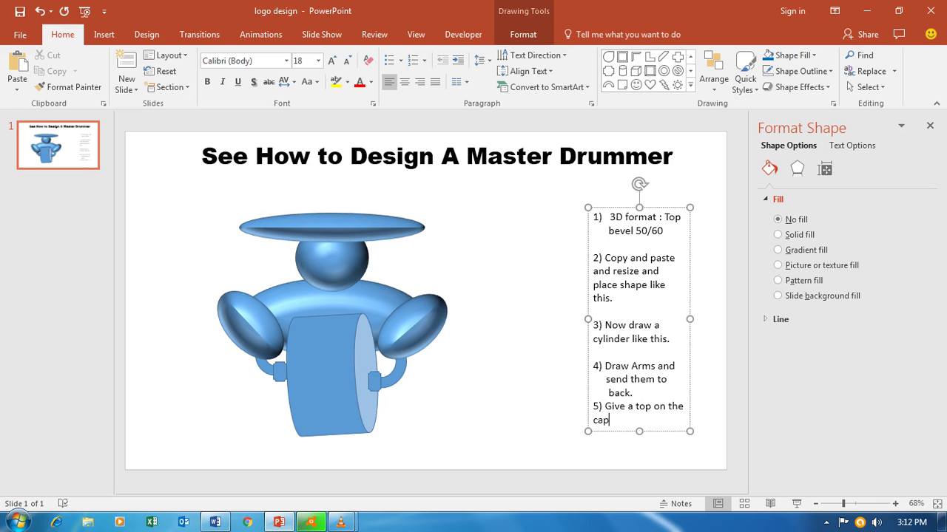
type(".")
key("Escape")
key("Escape")
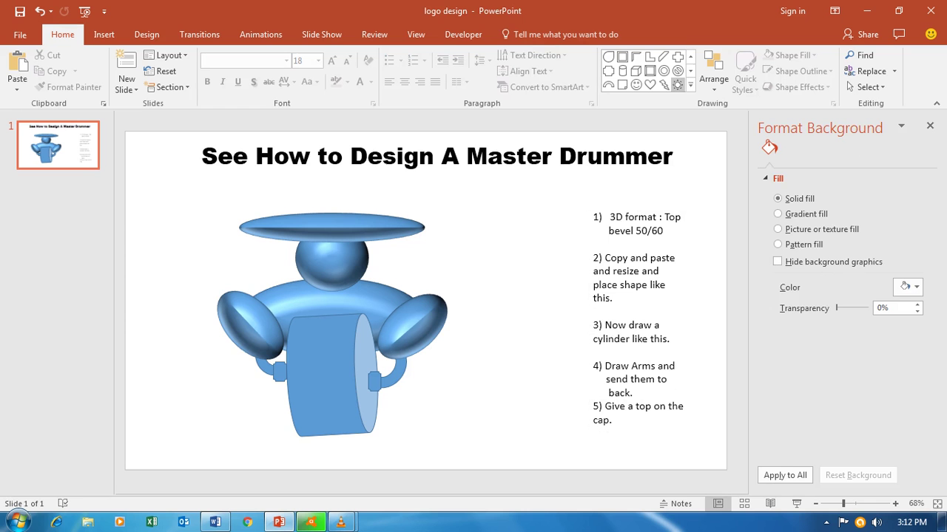
Step: Draw a Flowchart Manual Operation trapezoid above the brim and flip it vertically
left_click(689, 85)
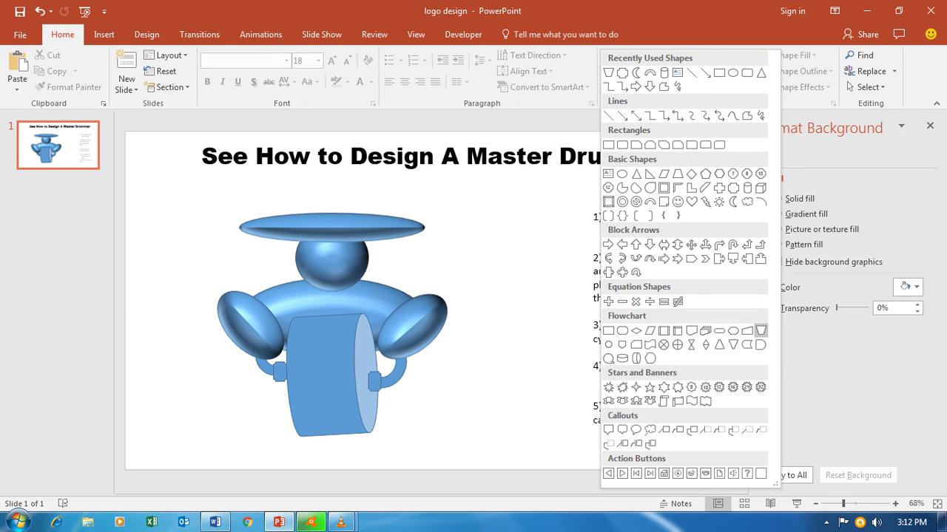
left_click(761, 331)
left_click_drag(307, 166, 360, 225)
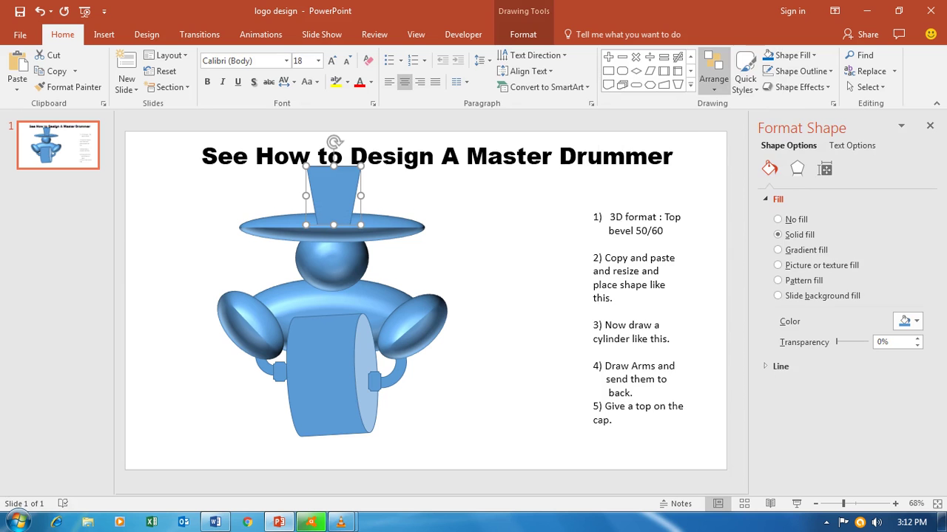
left_click(714, 74)
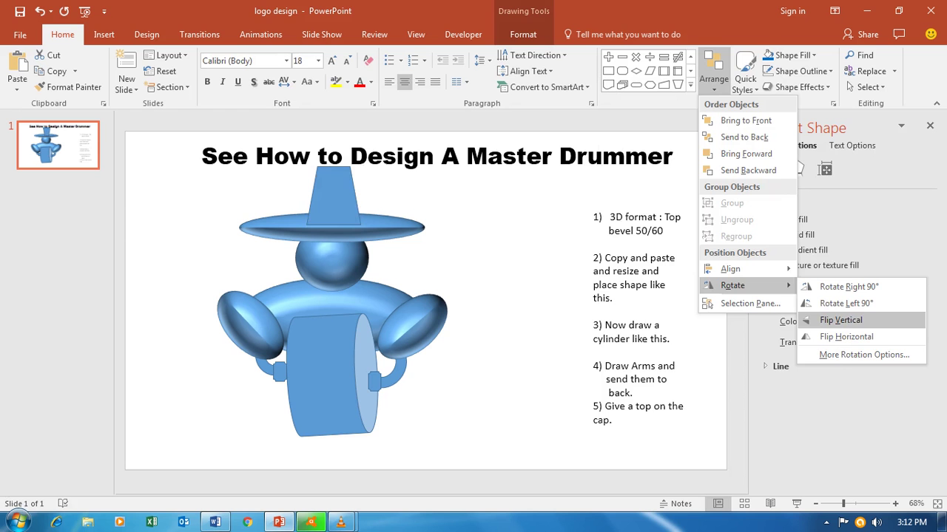
left_click(839, 320)
key("Escape")
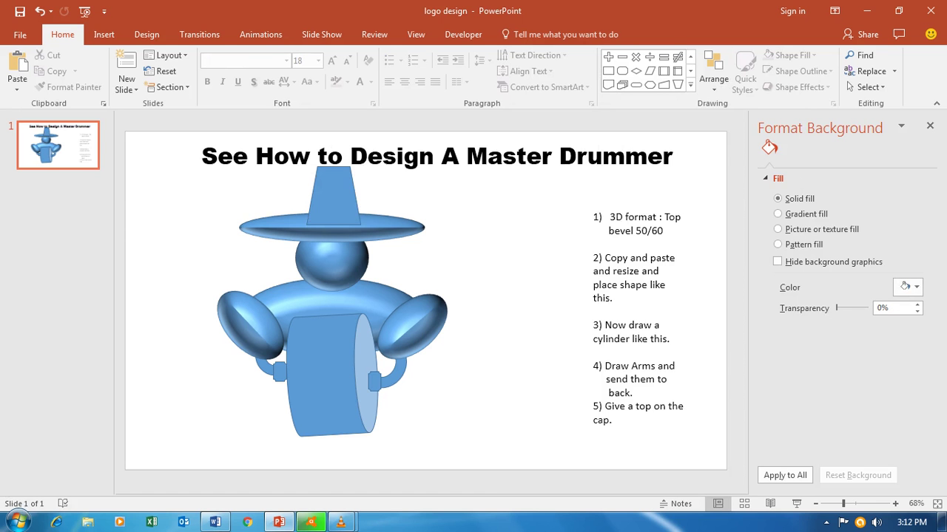
Step: Type '6) Finally Give Desired Color.' on a new line in the notes
left_click(606, 420)
key("Return")
type("6) Finally Give Desired Color.")
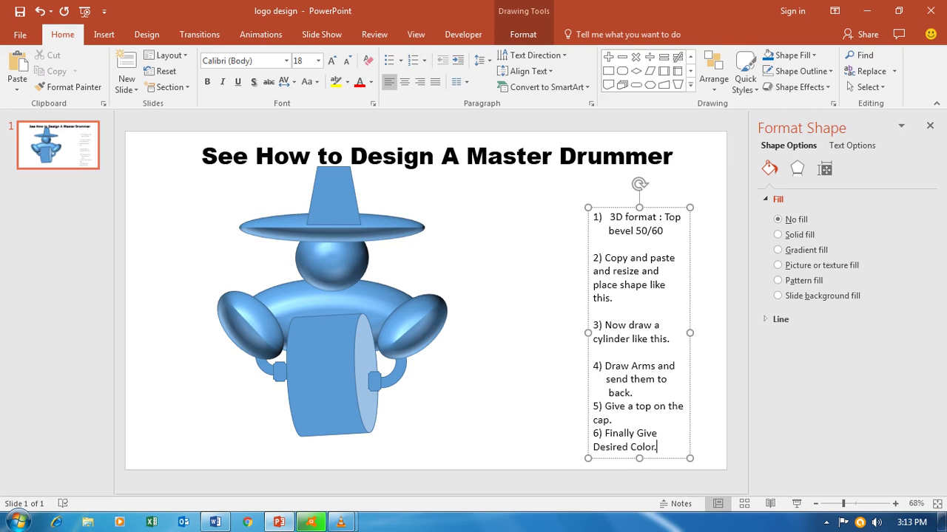
Step: Fill the cap solid red and give it no outline
key("Escape")
key("Escape")
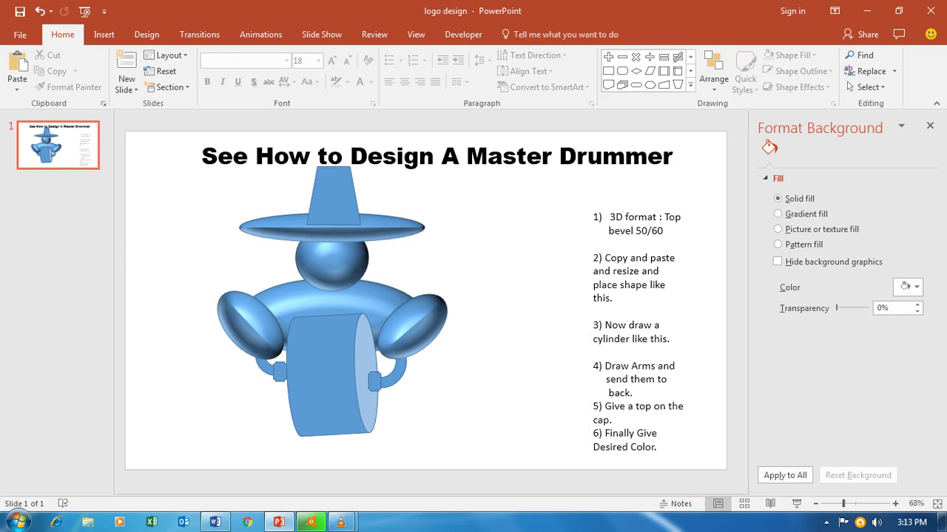
left_click(332, 200)
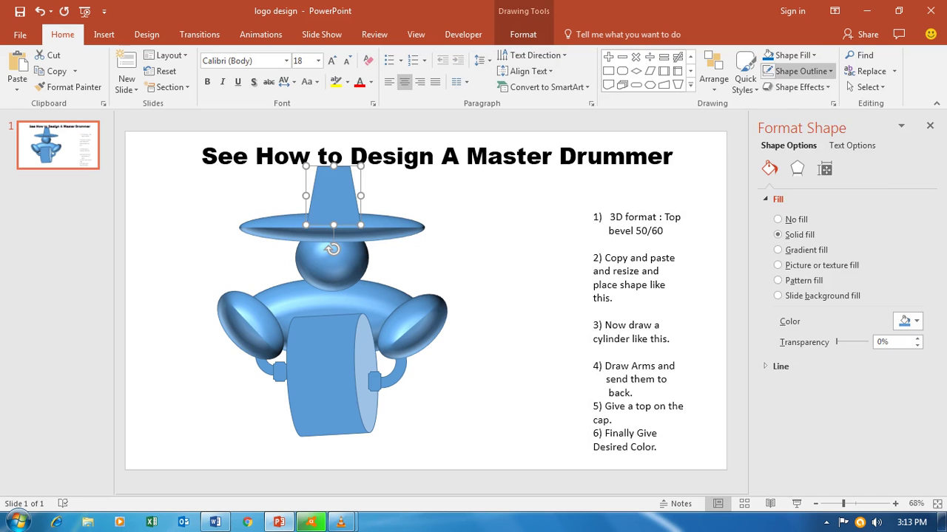
left_click(790, 55)
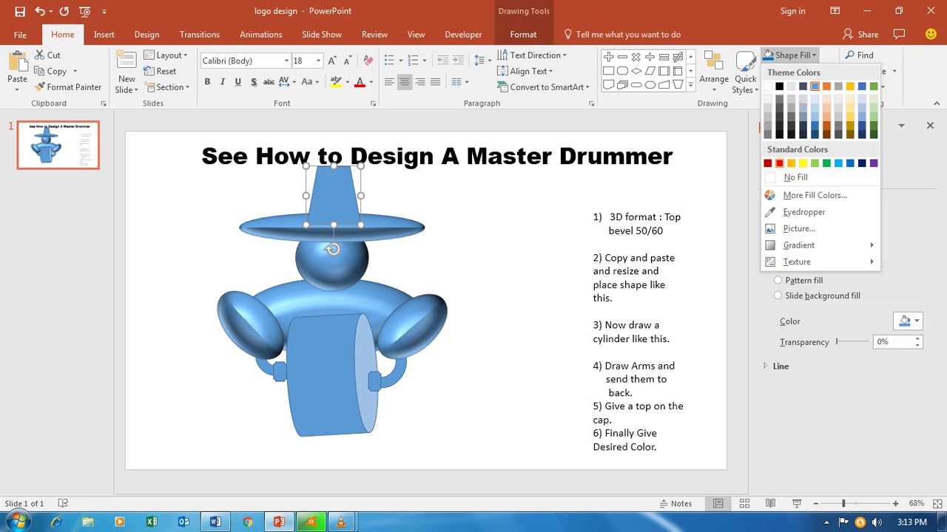
left_click(779, 164)
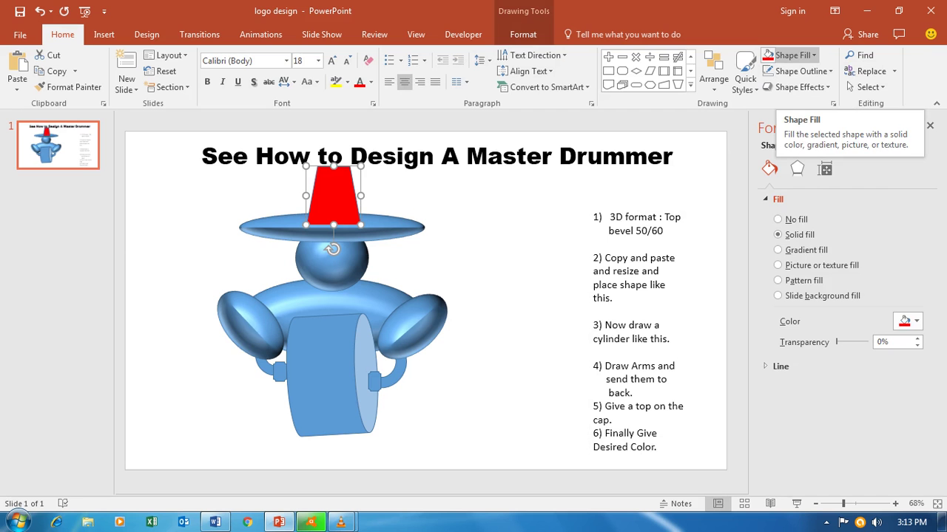
left_click(793, 56)
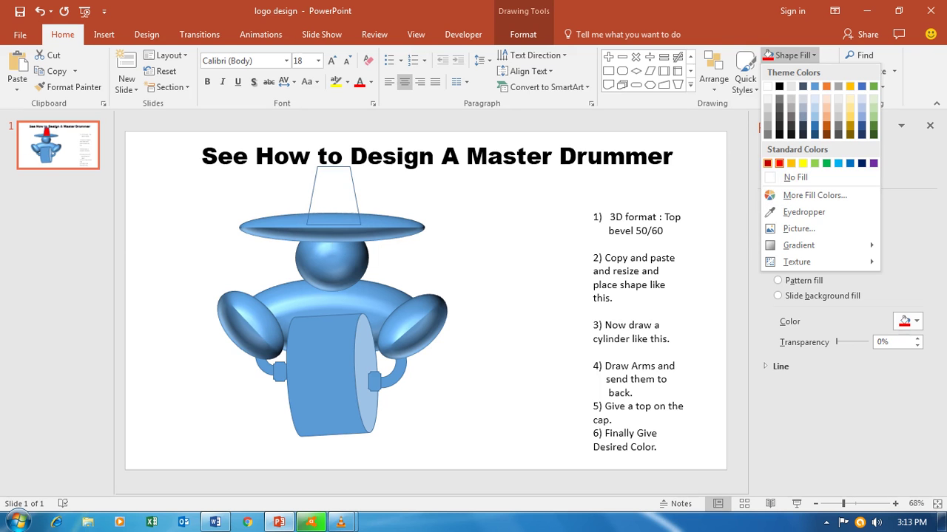
left_click(779, 163)
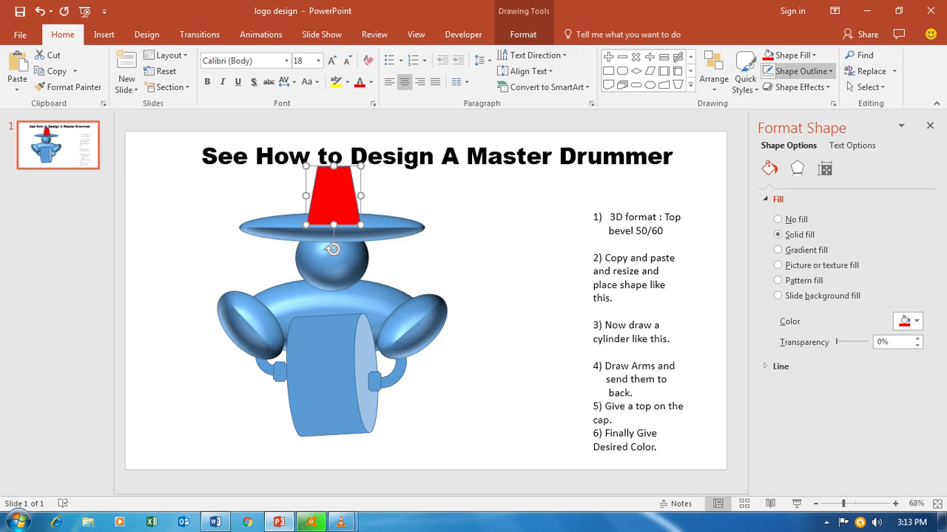
left_click(797, 71)
left_click(804, 193)
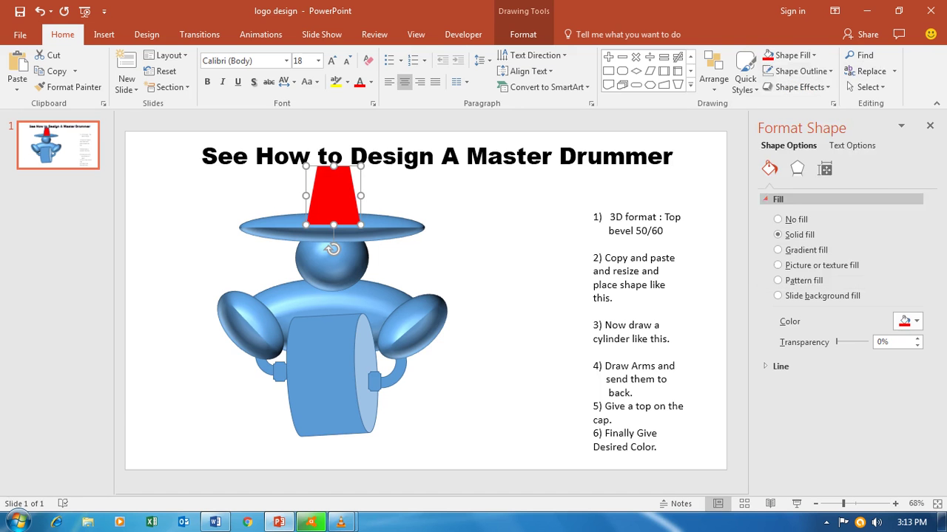
key("Escape")
Step: Fill the hat brim gold
left_click(332, 228)
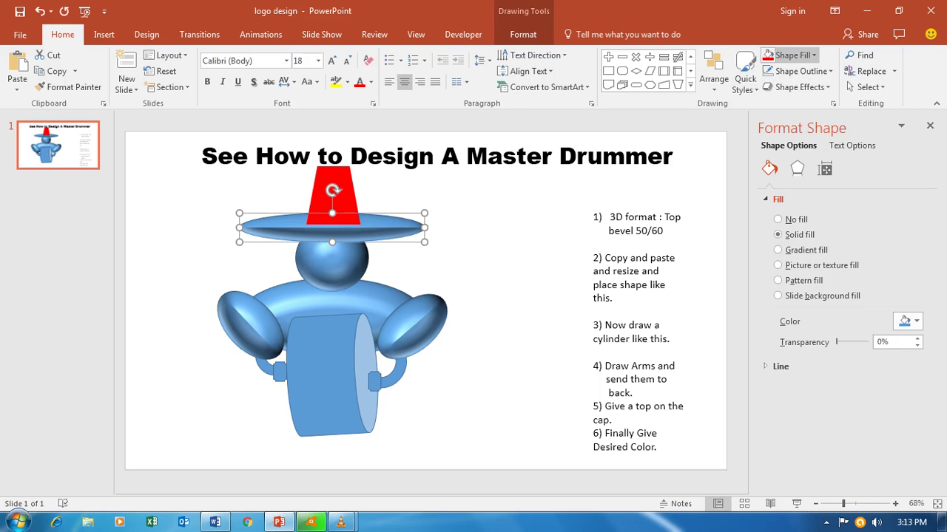
left_click(813, 55)
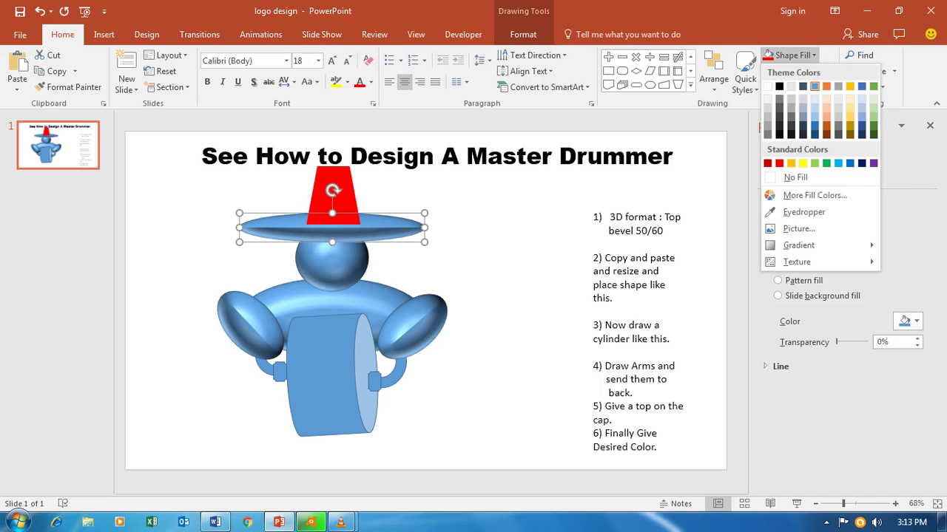
left_click(791, 163)
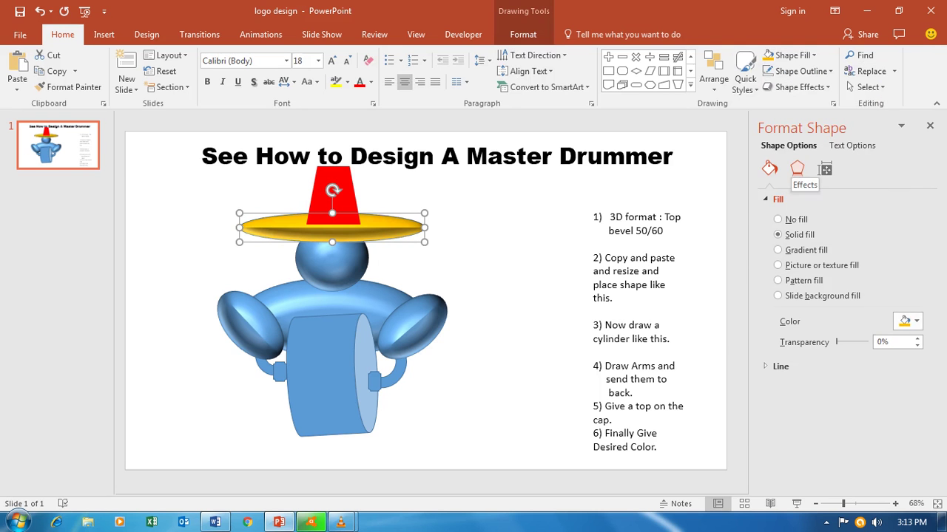
key("Escape")
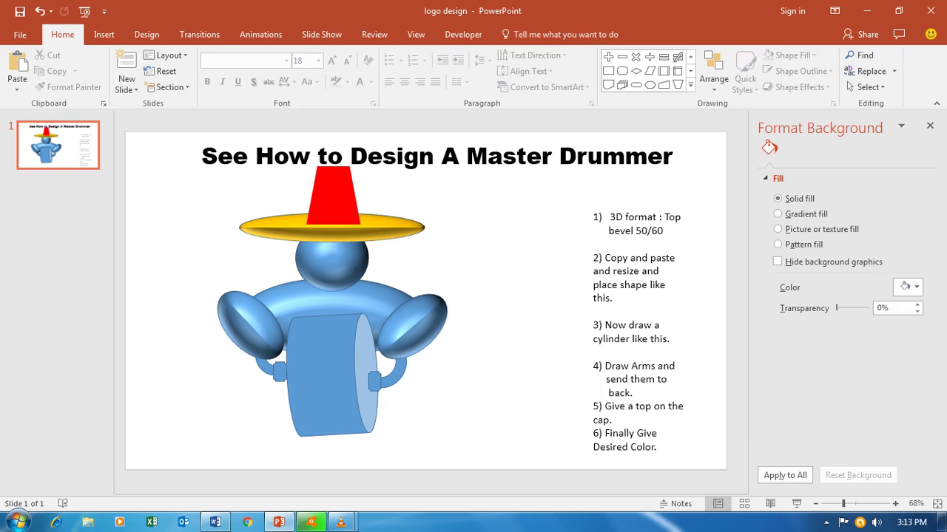
left_click(333, 295)
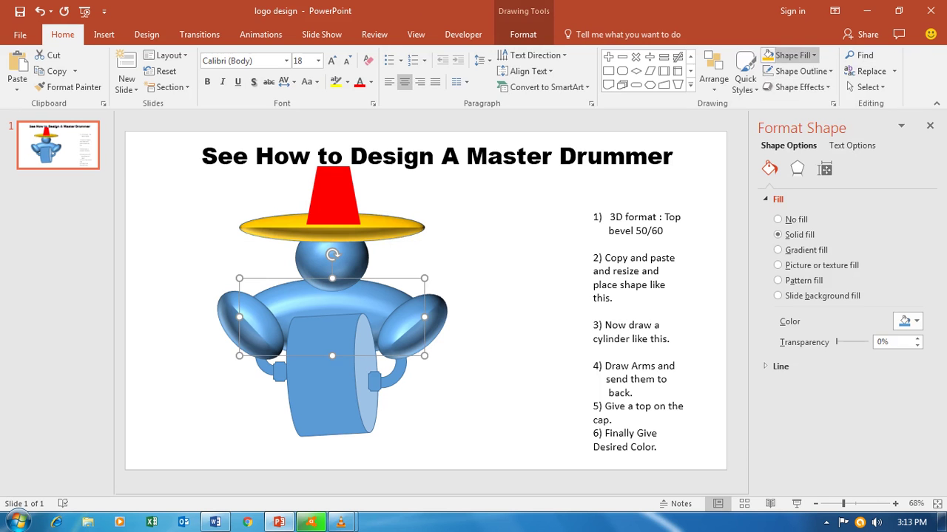
Step: Fill the drummer's arched body red from Shape Fill
left_click(790, 55)
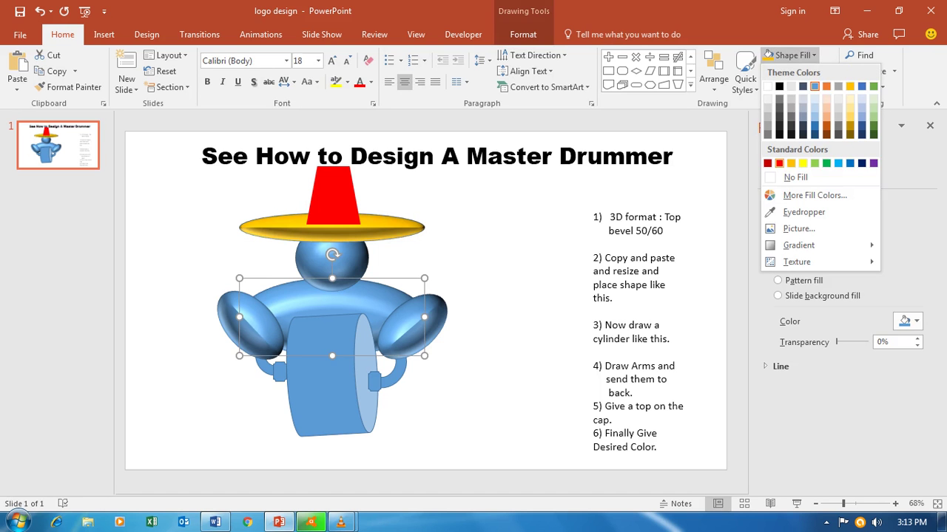
left_click(778, 164)
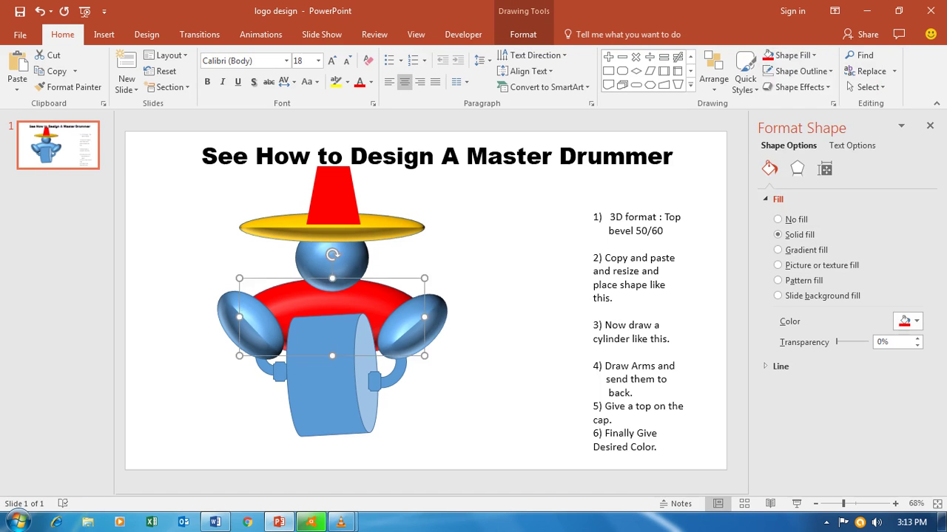
key("Escape")
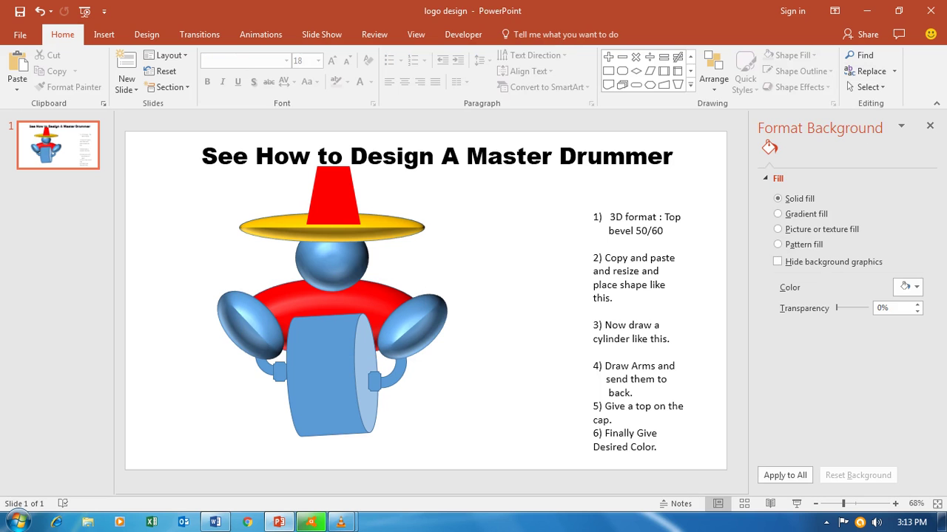
Step: Fill the side-turned drum cylinder gold
left_click(333, 370)
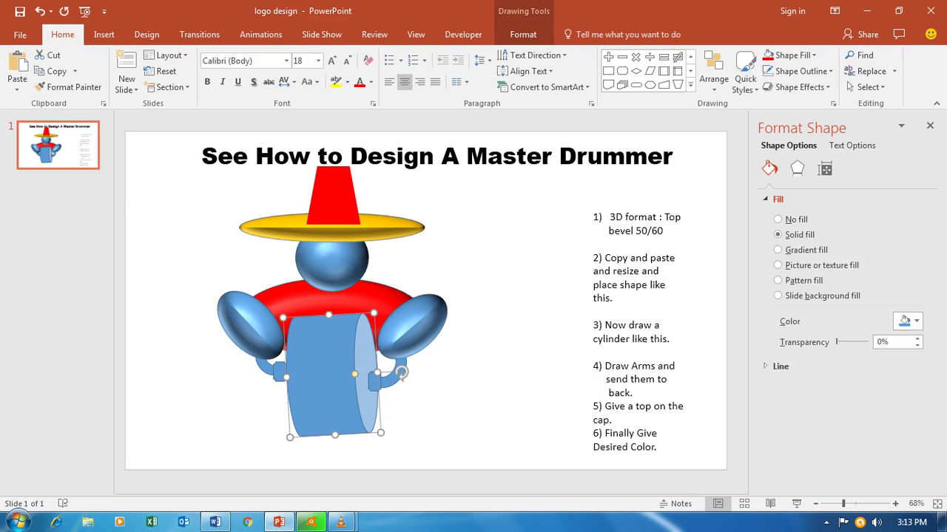
left_click(803, 55)
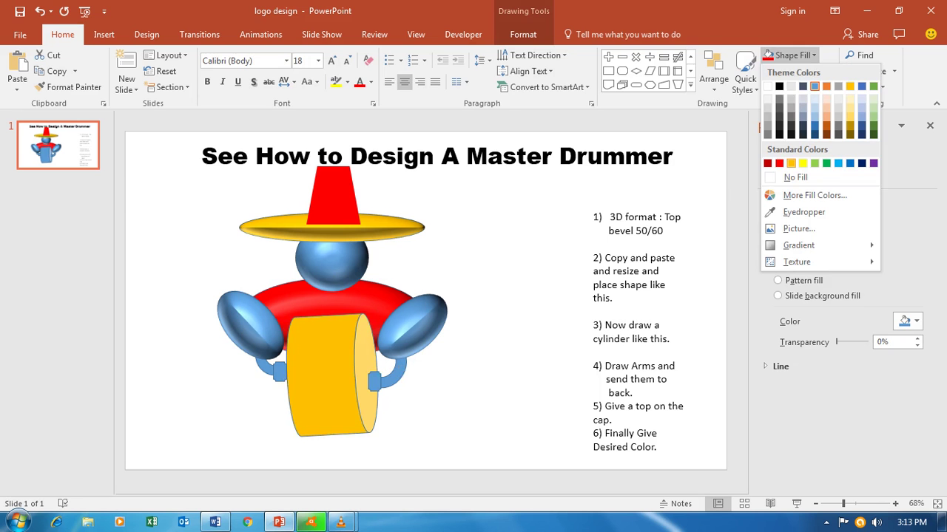
left_click(790, 163)
key("Escape")
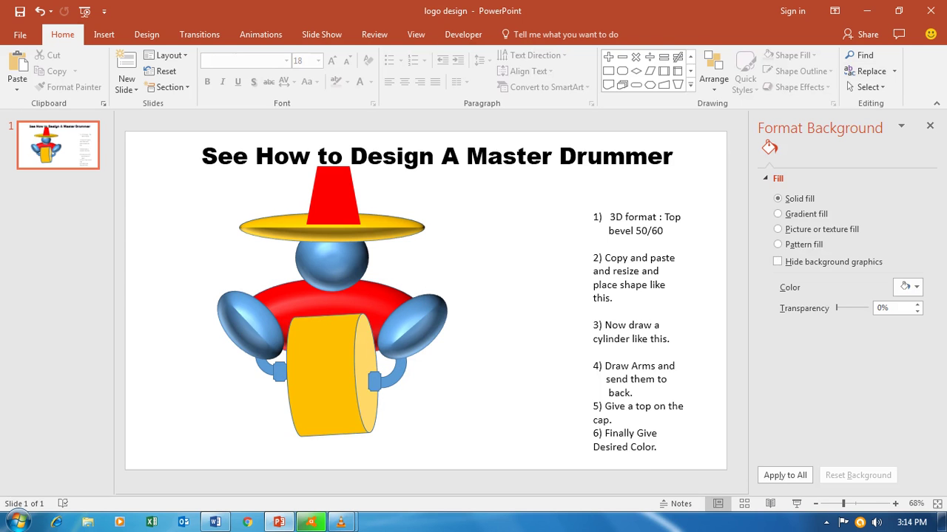
left_click(657, 447)
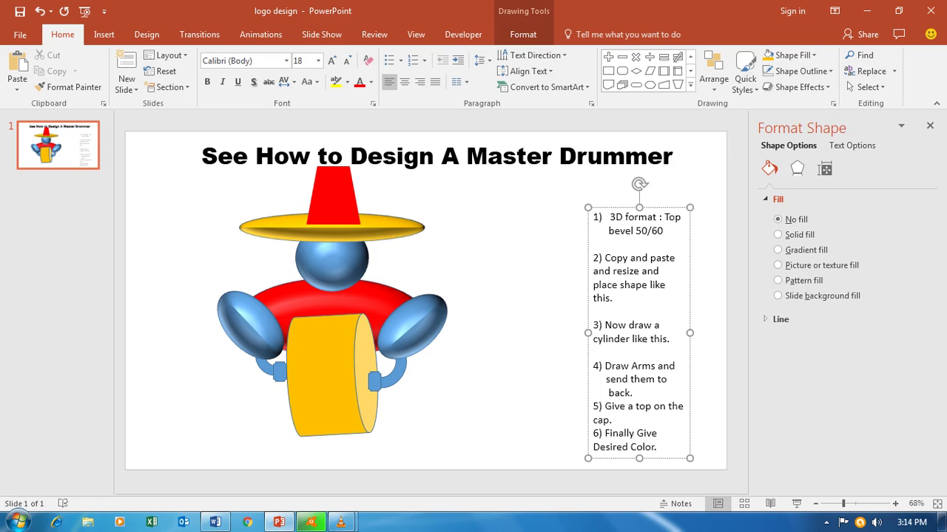
Step: Append 'and neck tie' to step 5 so it reads 'Give a top on the cap and neck tie.'
key("Up")
key("Up")
type("and neck tie.")
key("Escape")
key("Escape")
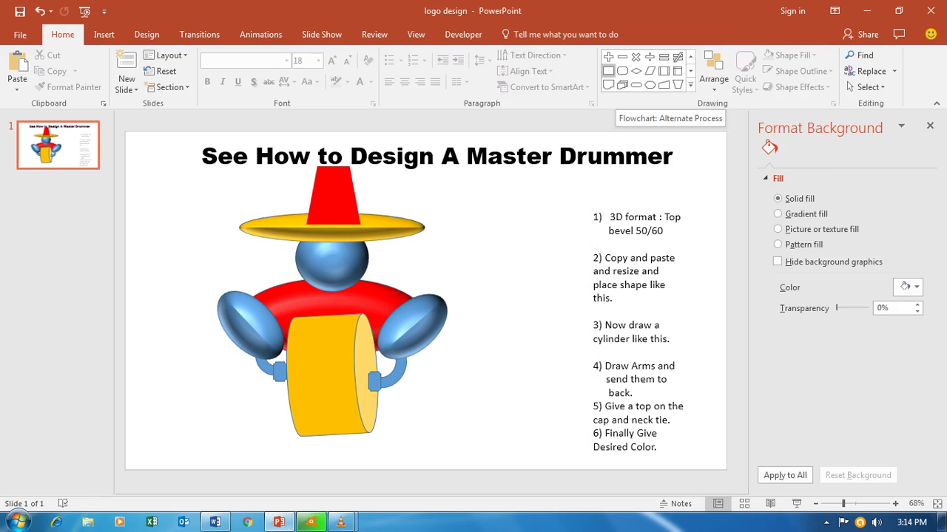
left_click(608, 71)
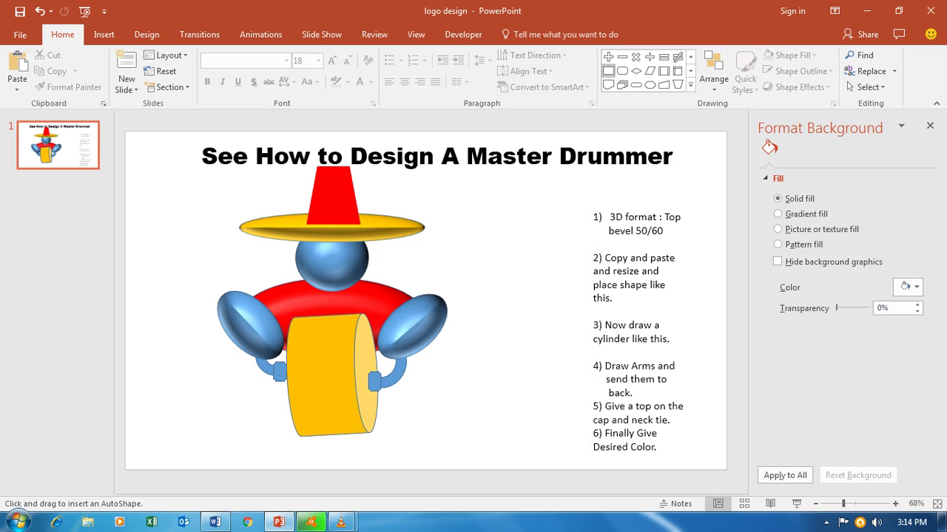
Step: Draw a thin collar strip below the head and a narrow diamond rotated upright
left_click_drag(302, 292, 360, 295)
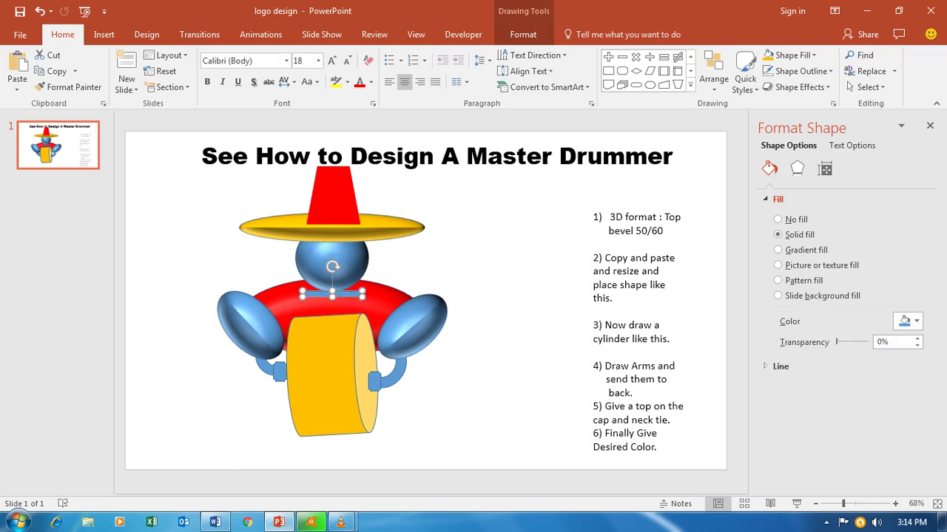
key("Escape")
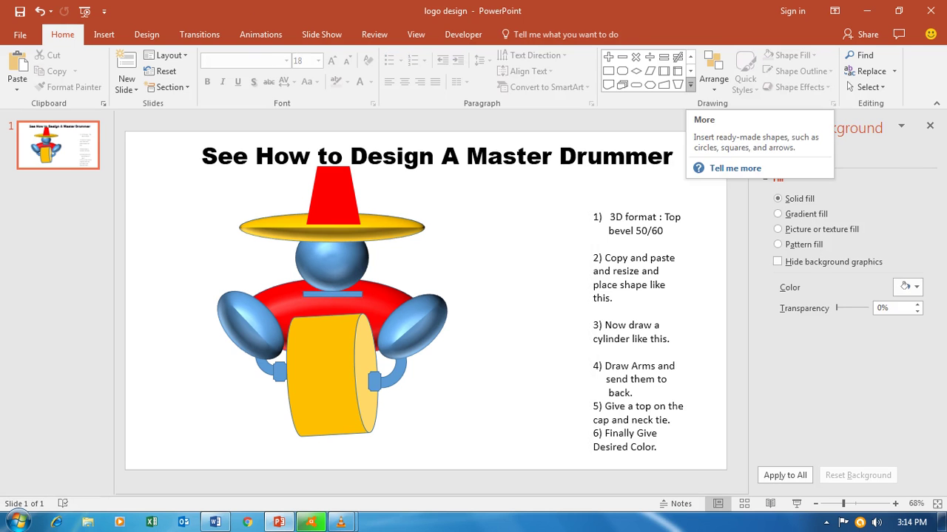
left_click(636, 71)
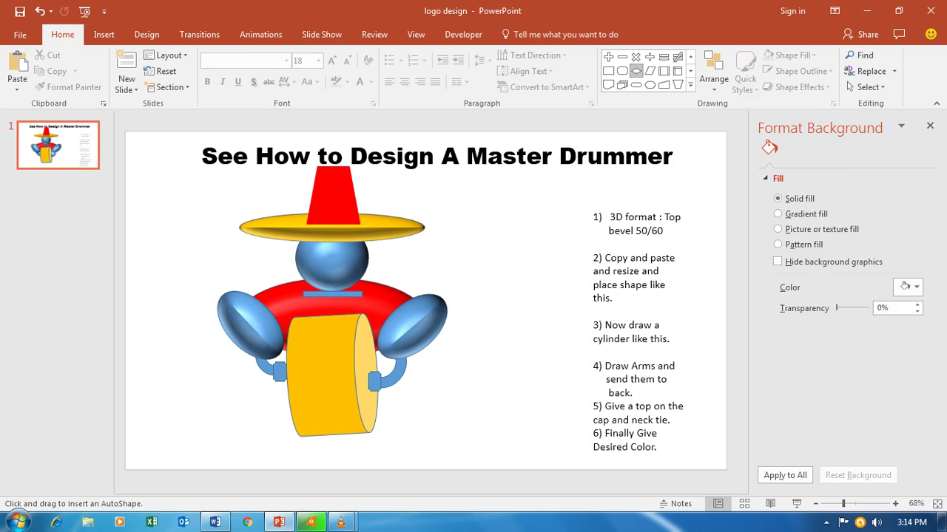
left_click_drag(513, 225, 559, 236)
left_click_drag(559, 236, 578, 233)
mouse_move(545, 200)
left_mouse_down()
mouse_move(574, 229)
mouse_move(380, 291)
mouse_move(469, 282)
left_mouse_up()
key("Escape")
Step: Move the upright diamond under the drummer's neck so it hangs as a tie
key("Escape")
key("shift+Tab")
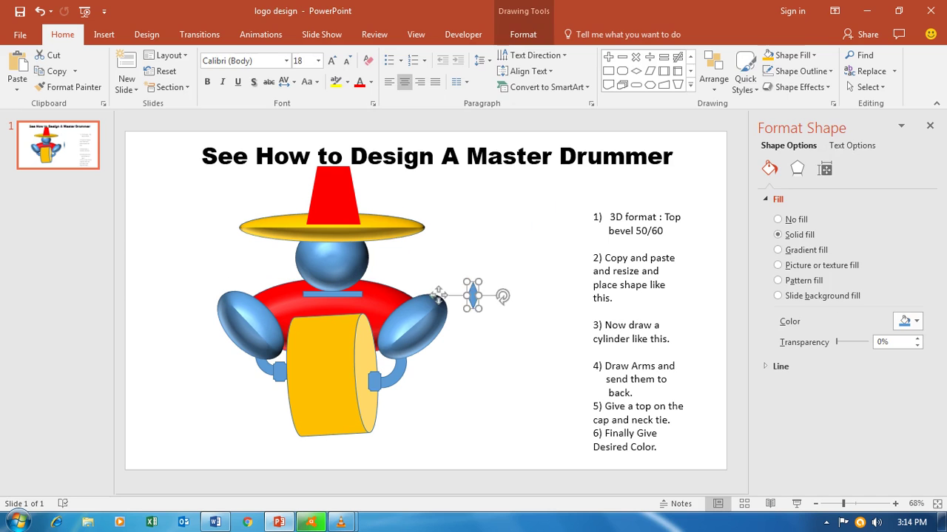
key("Escape")
key("shift+Tab")
mouse_move(472, 296)
left_mouse_down()
mouse_move(330, 306)
mouse_move(331, 356)
left_mouse_up()
left_click(329, 306)
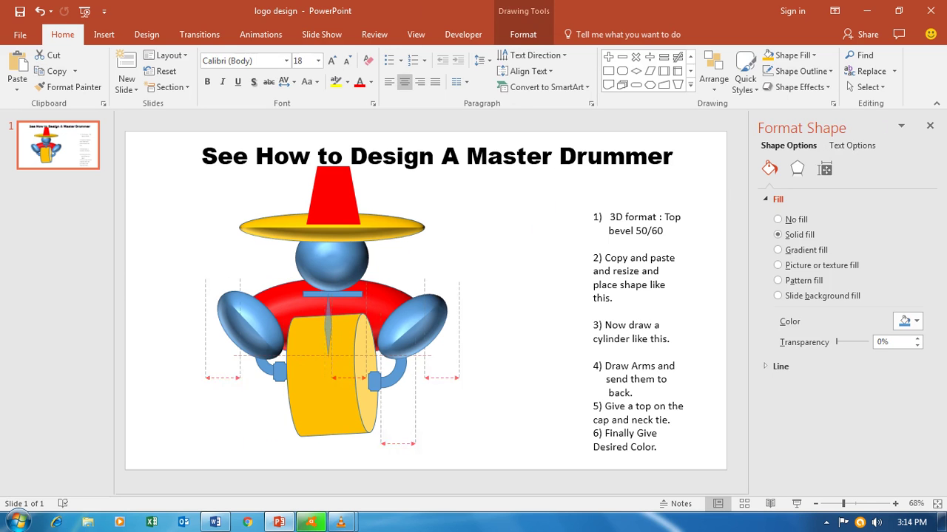
key("Escape")
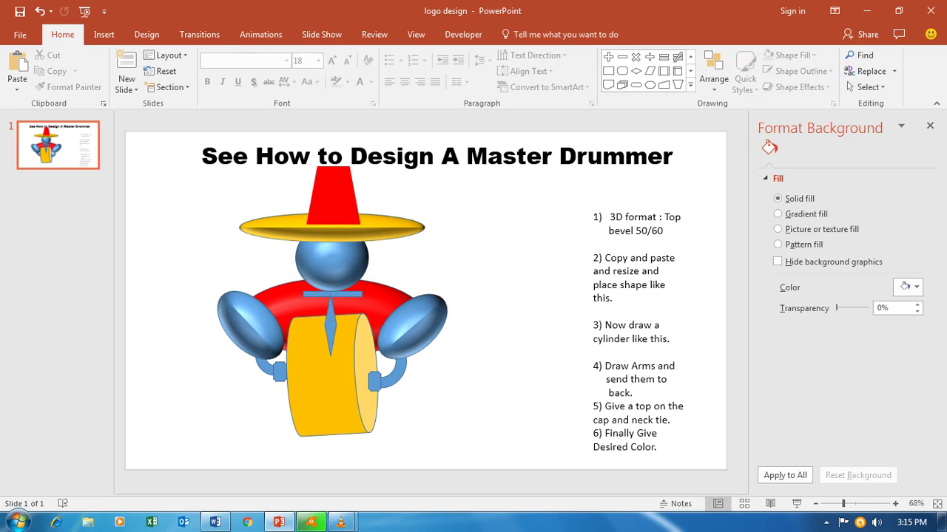
Step: Send the diamond tie to the back behind the other shapes
left_click(331, 325)
right_click(330, 310)
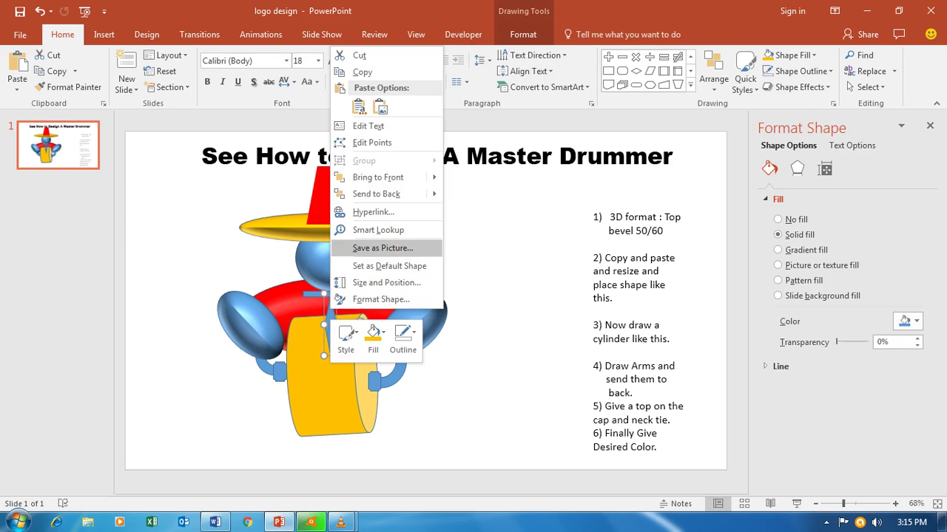
mouse_move(377, 194)
left_click(485, 196)
key("Escape")
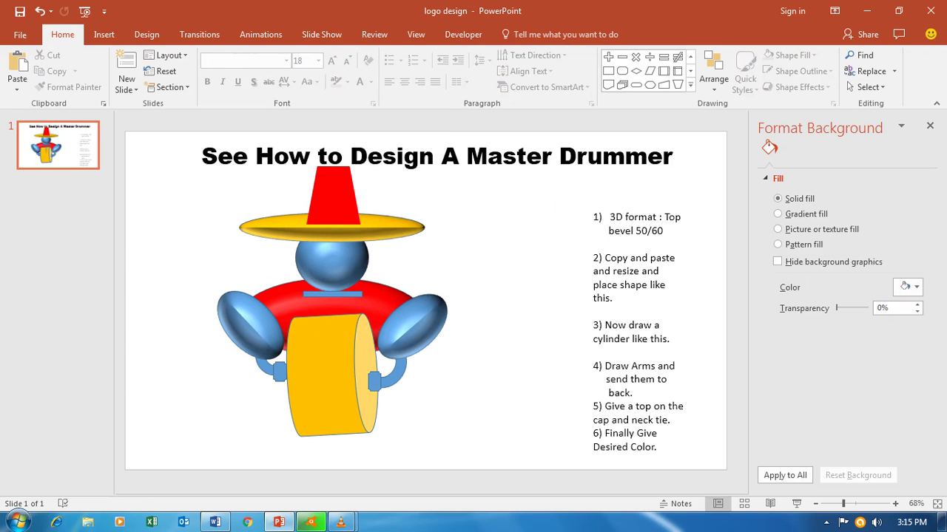
key("Tab")
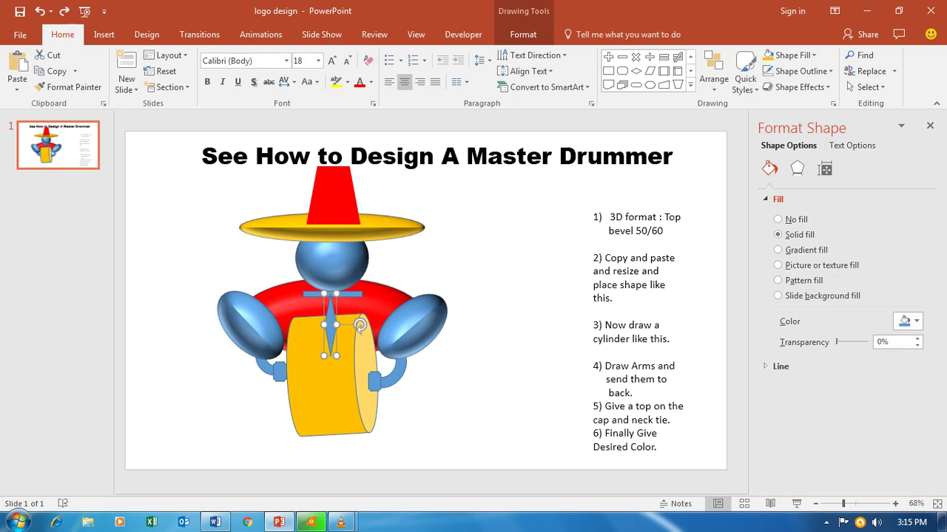
key("Tab")
key("Tab")
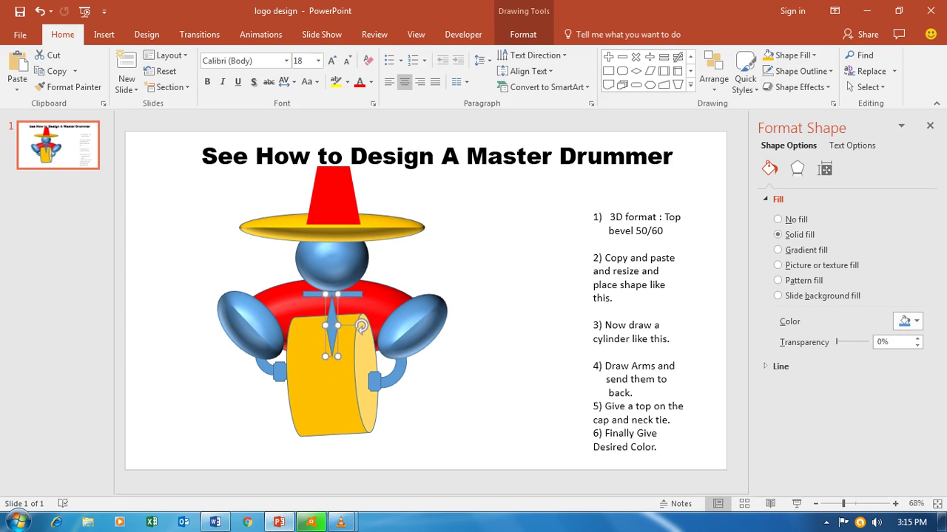
Step: Bring the neck band to the front so it overlaps the tie's top
key("Escape")
key("Tab")
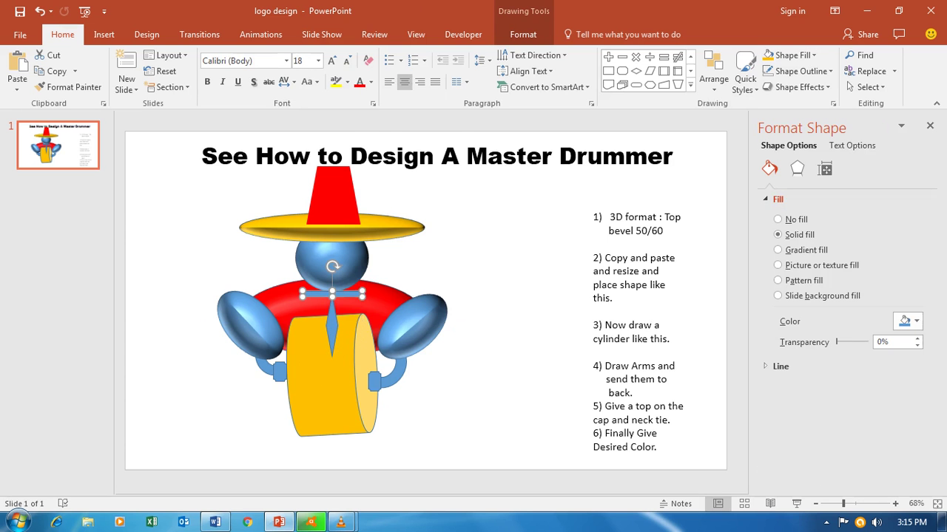
key("shift+F10")
key("Up")
key("Up")
key("Up")
key("Up")
key("Right")
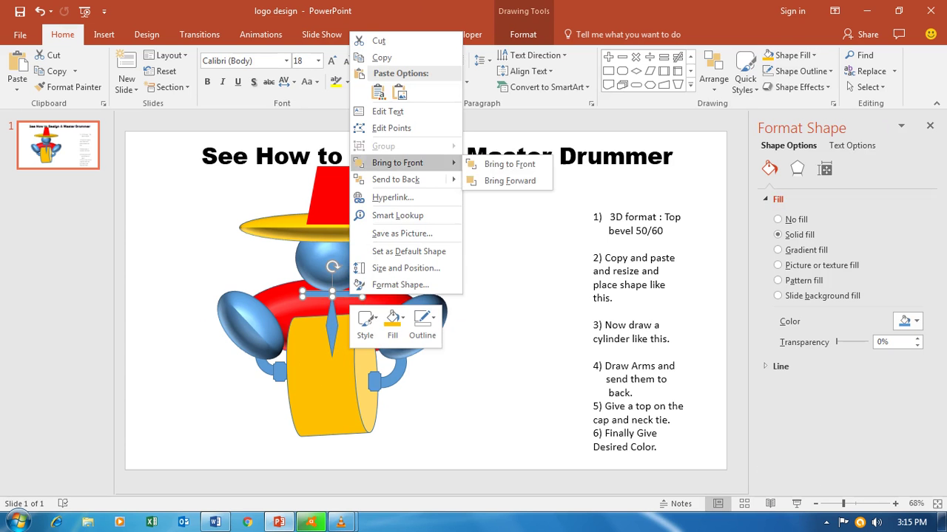
key("Return")
key("Escape")
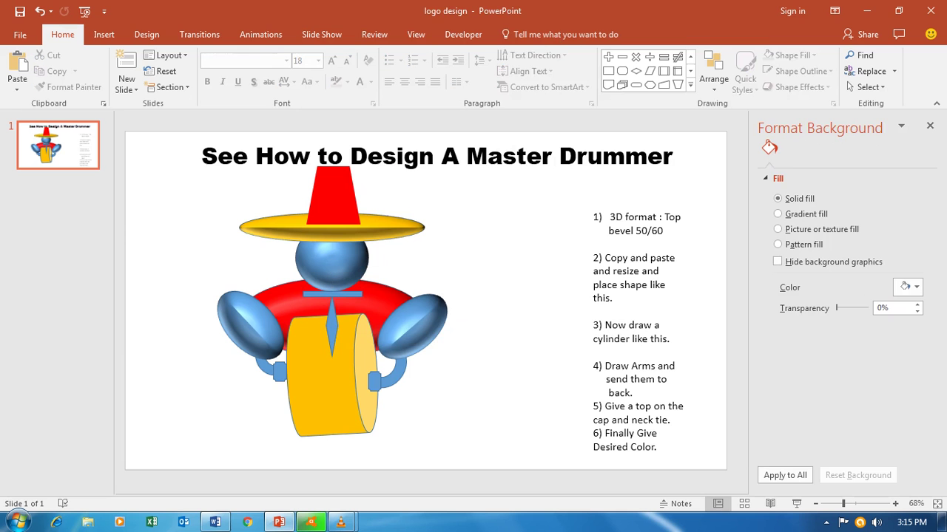
Step: Nudge the tie slightly left and reselect it
key("Tab")
key("Left")
key("Left")
key("Left")
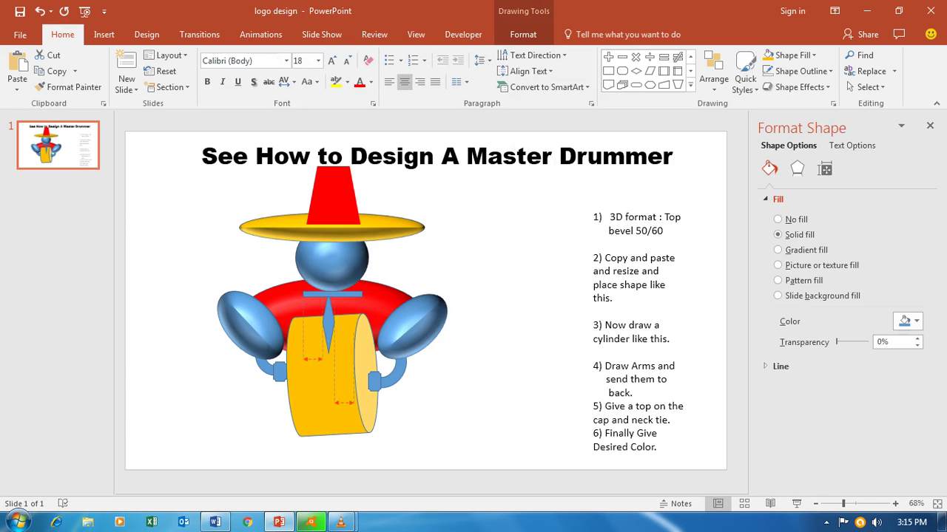
key("Escape")
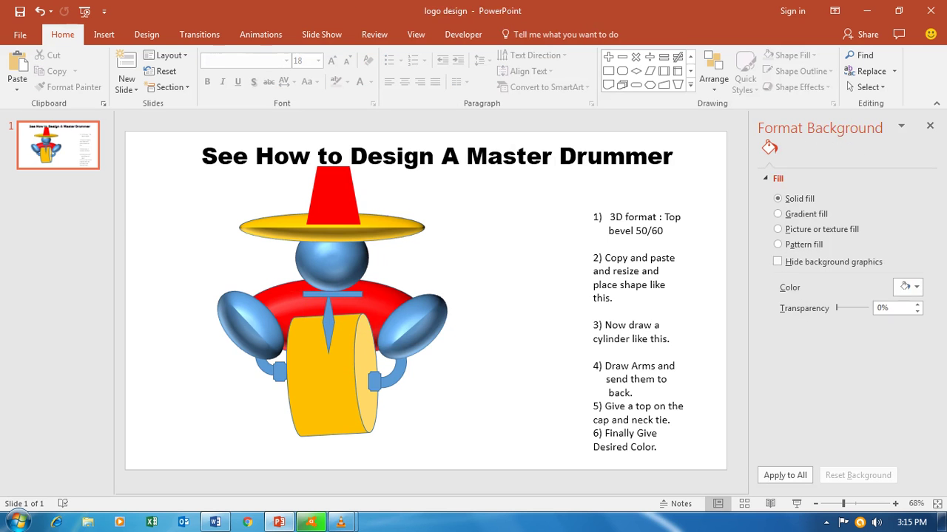
key("Tab")
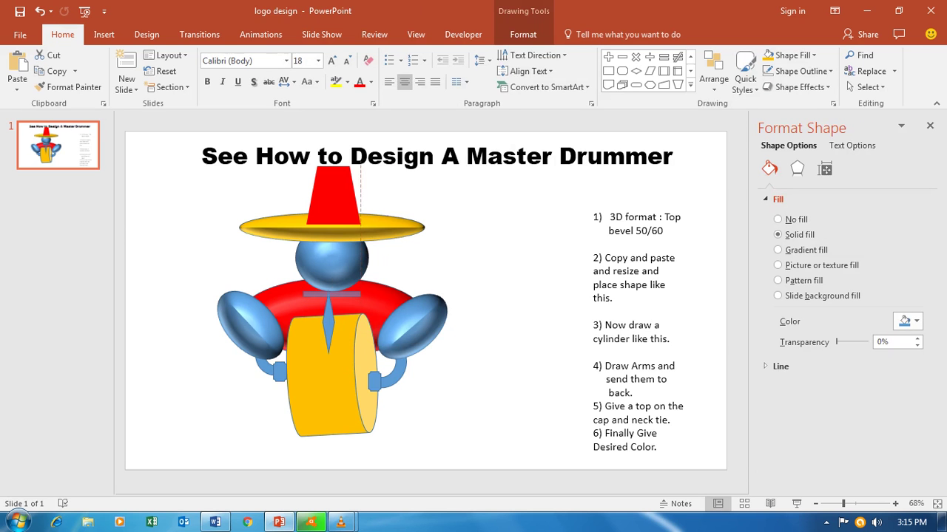
key("Escape")
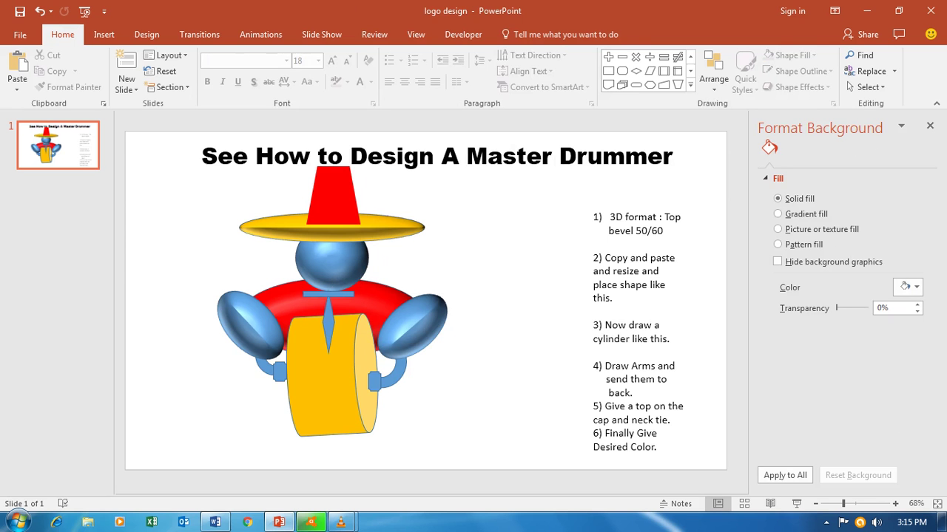
key("Tab")
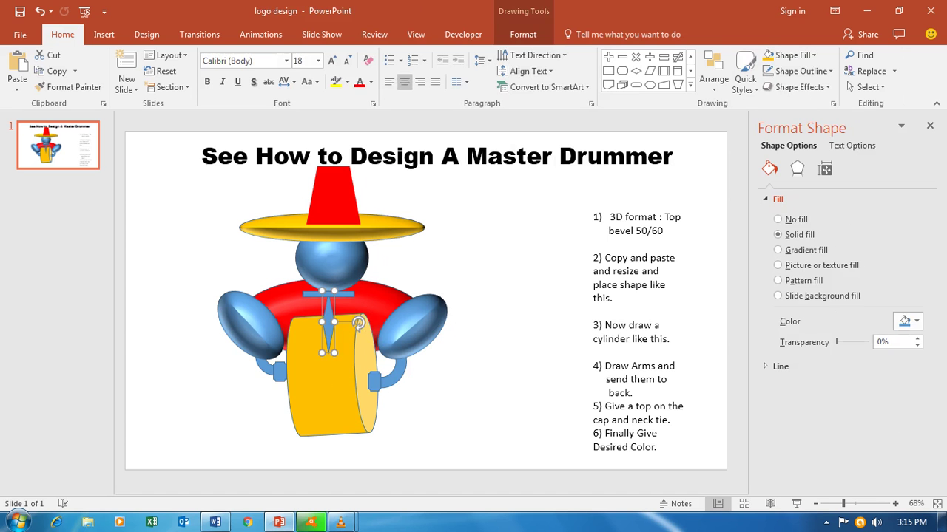
key("Escape")
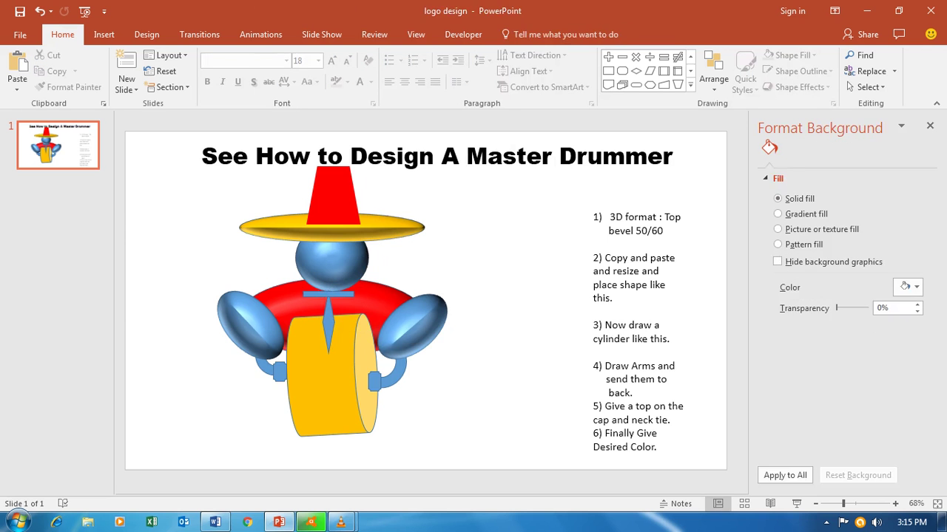
key("Tab")
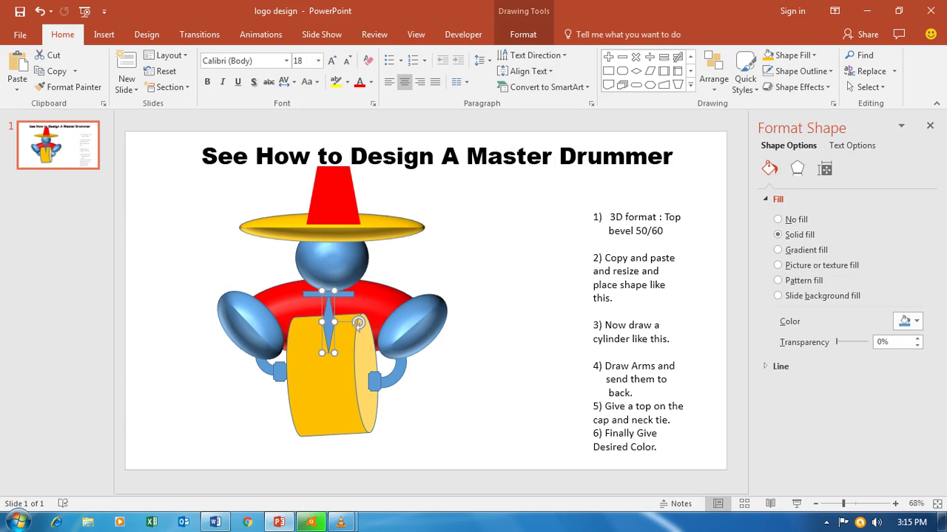
Step: Fill the tie blue and make the neck band dark navy with no outline
left_click(813, 55)
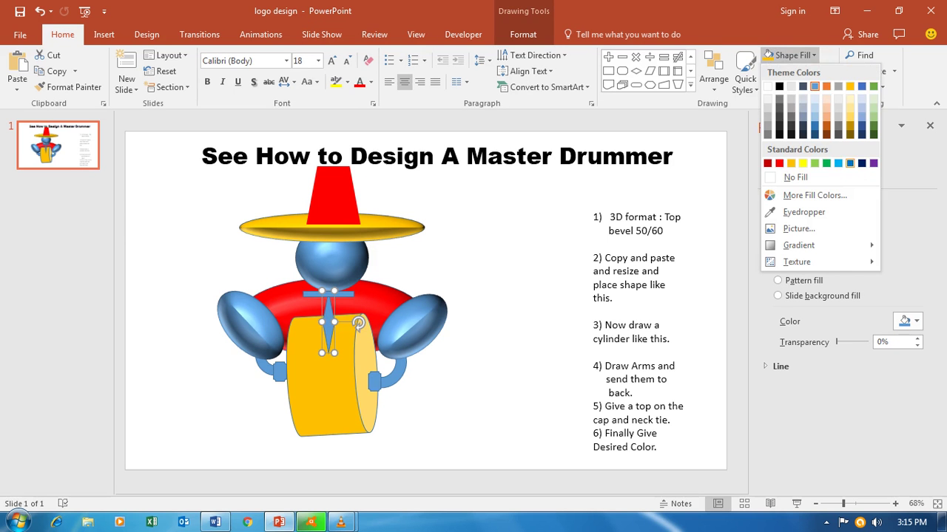
left_click(850, 162)
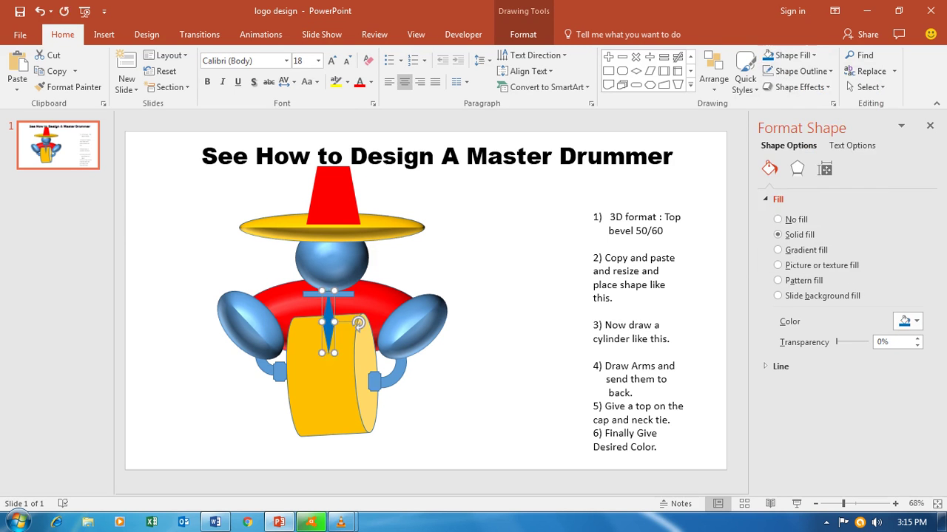
key("Escape")
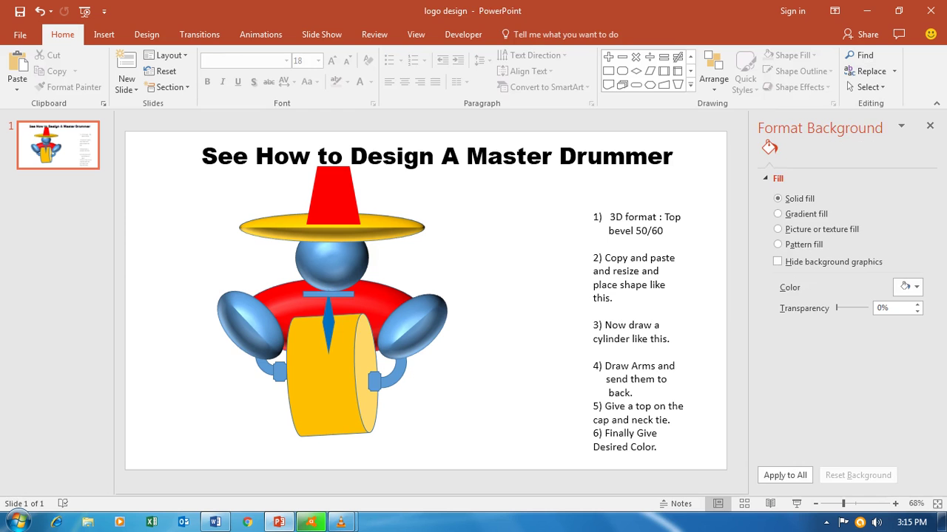
left_click(329, 293)
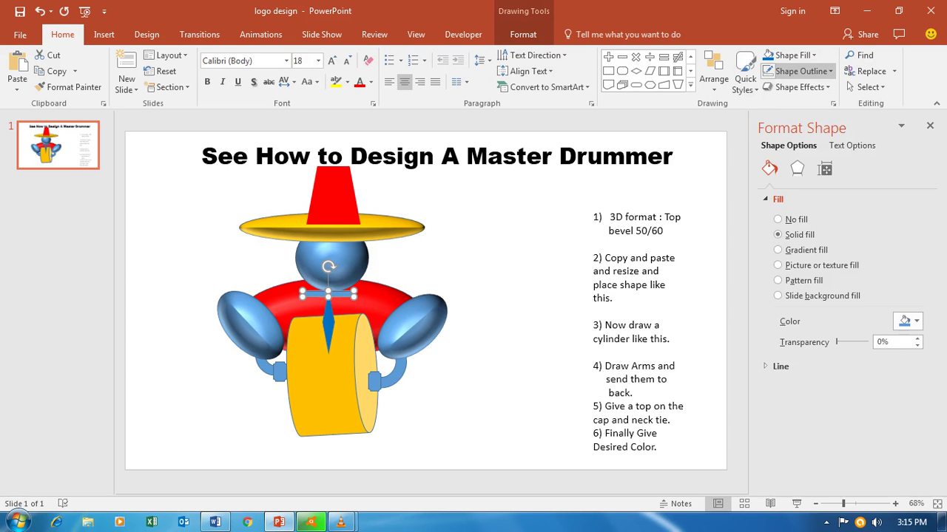
left_click(791, 56)
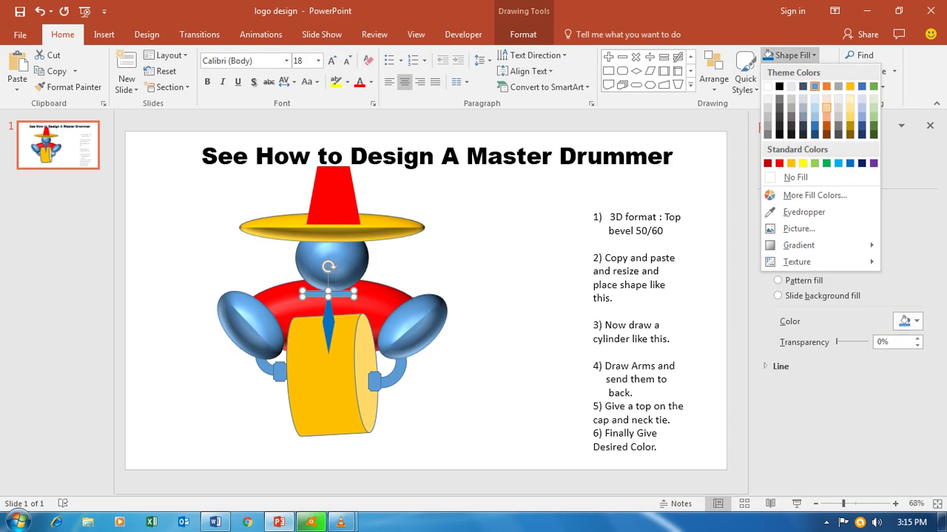
left_click(861, 162)
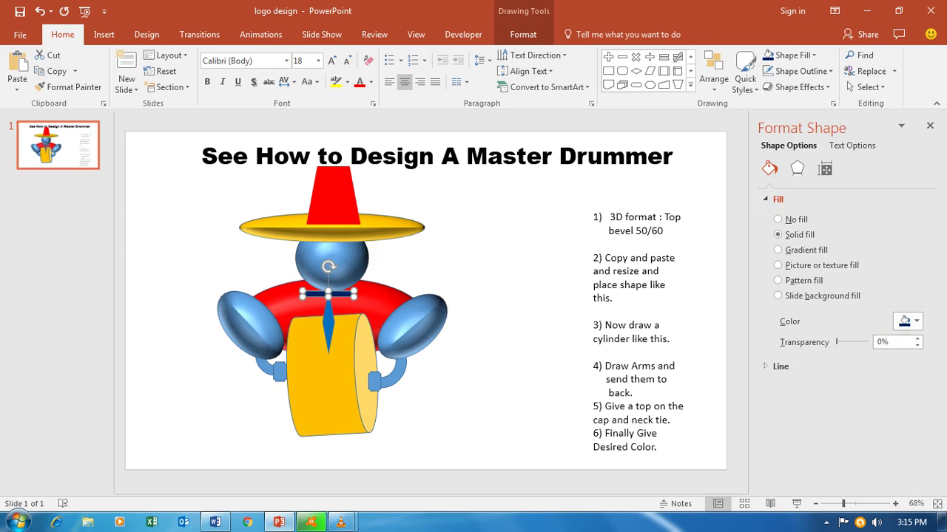
left_click(799, 71)
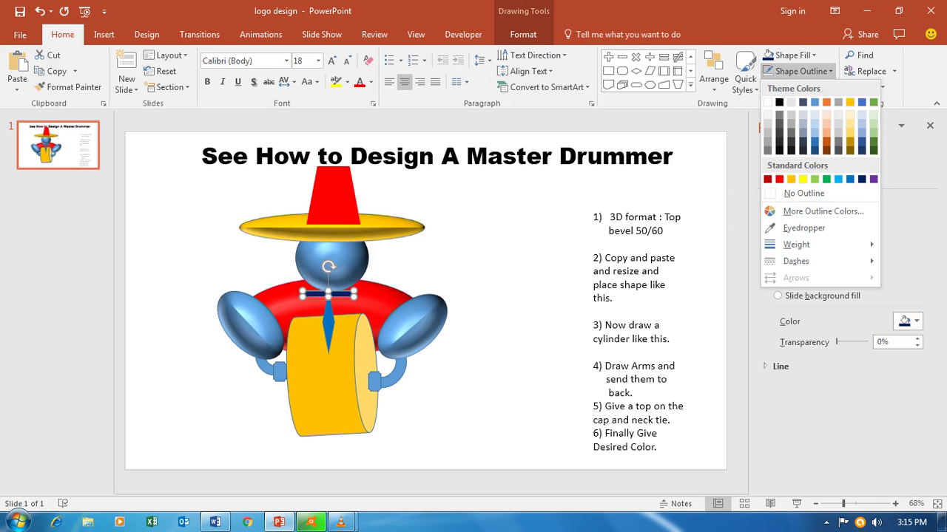
left_click(795, 193)
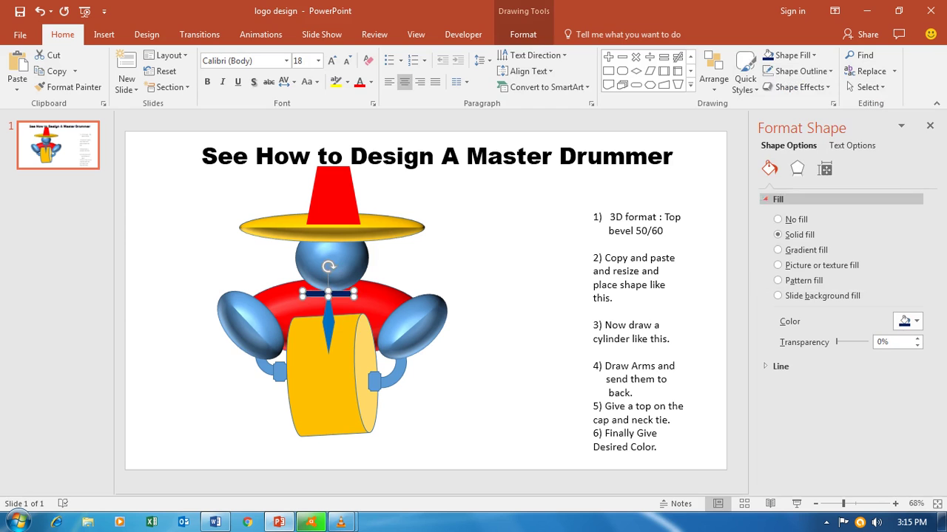
key("Escape")
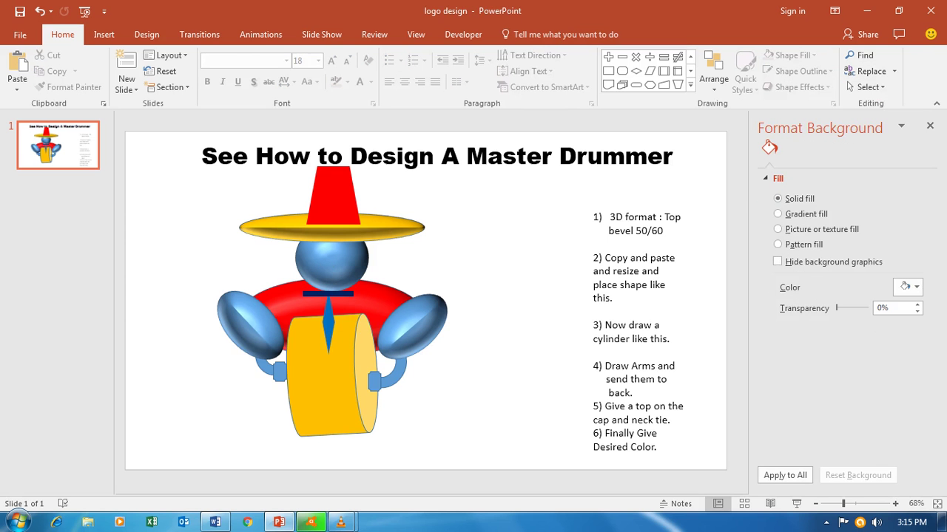
Step: Nudge the neck band down, then fill the tie dark navy with no outline
left_click(328, 293)
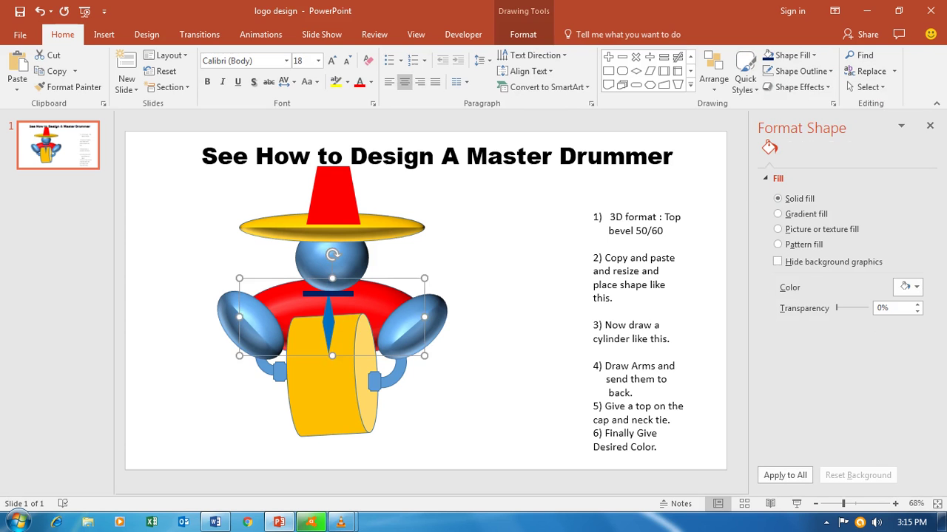
left_click_drag(328, 293, 329, 296)
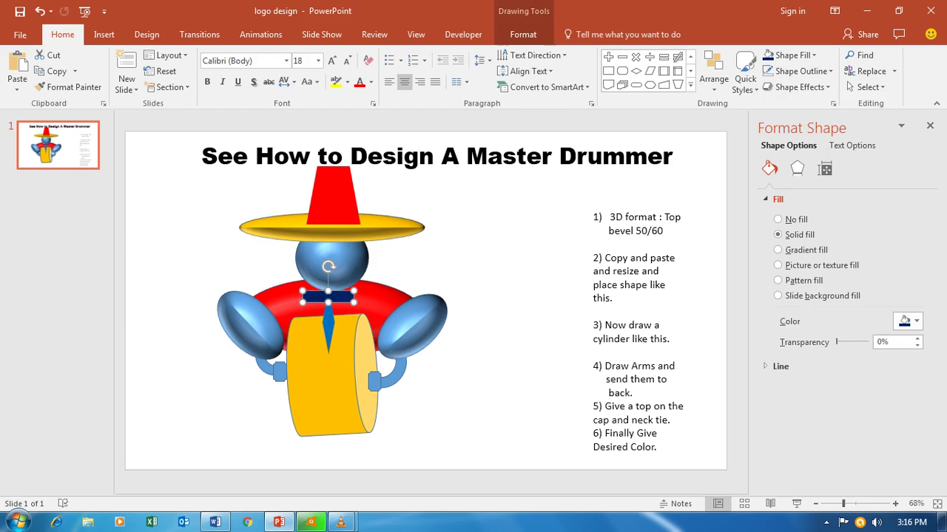
key("Escape")
left_click(327, 329)
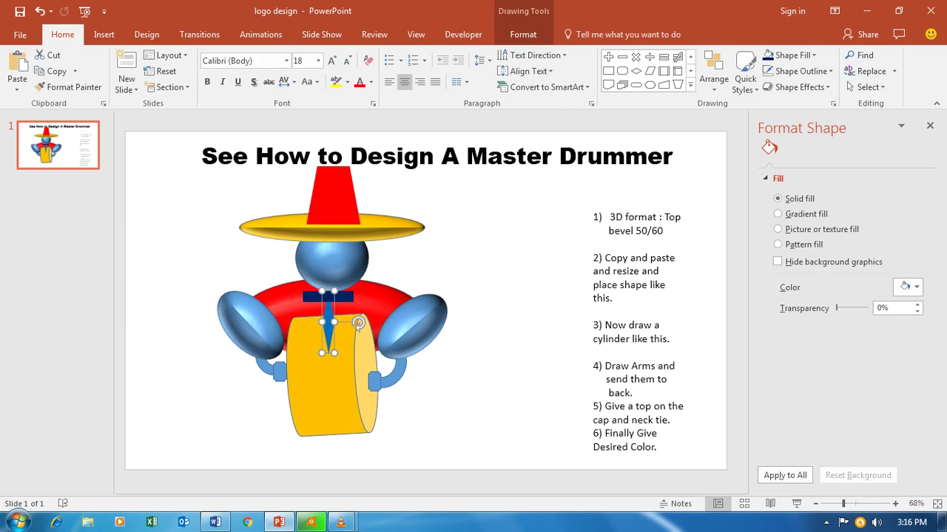
key("Escape")
left_click(328, 329)
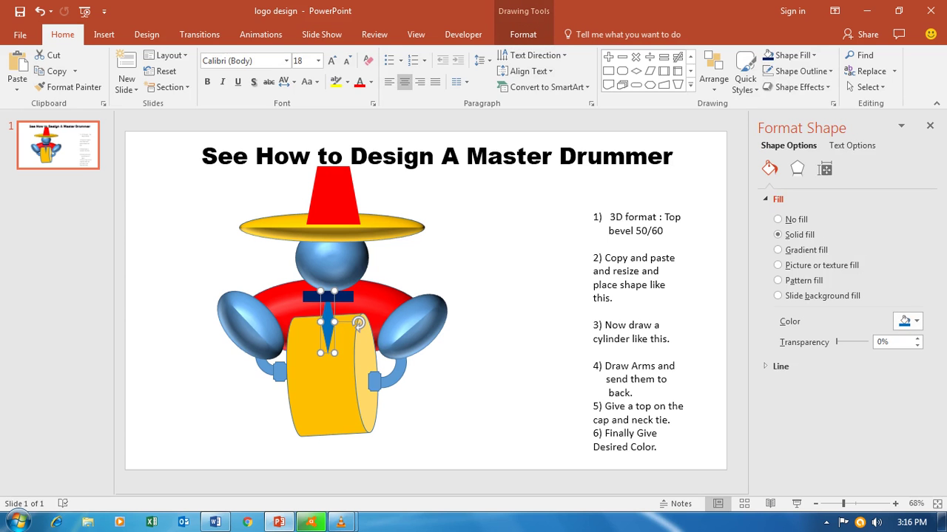
left_click(812, 55)
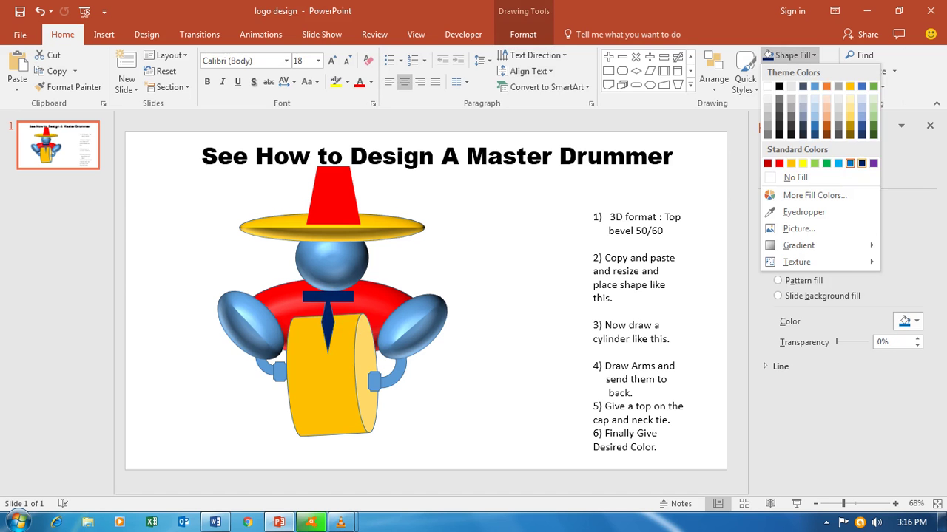
left_click(862, 163)
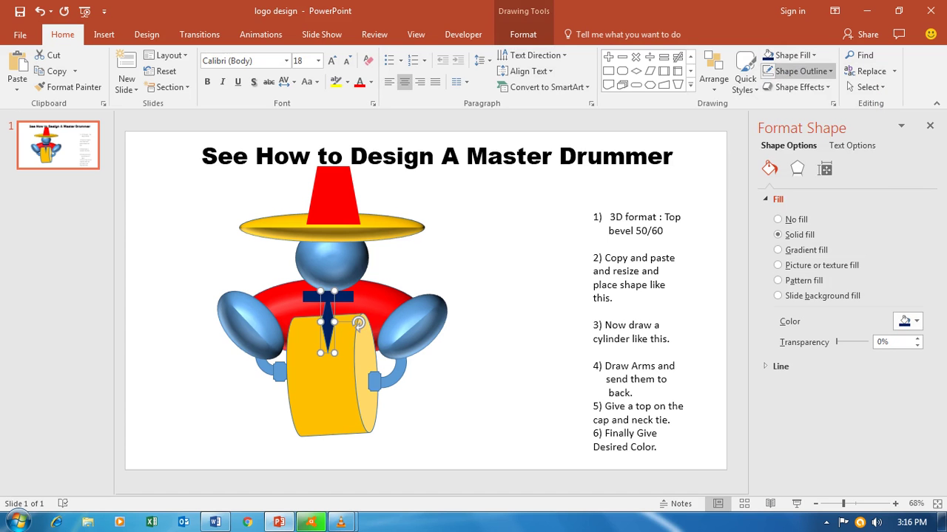
left_click(798, 71)
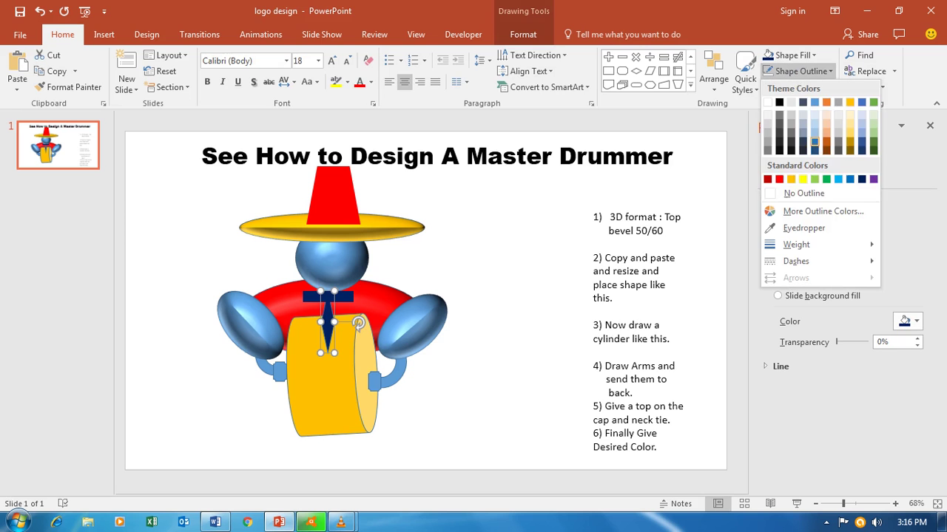
left_click(804, 193)
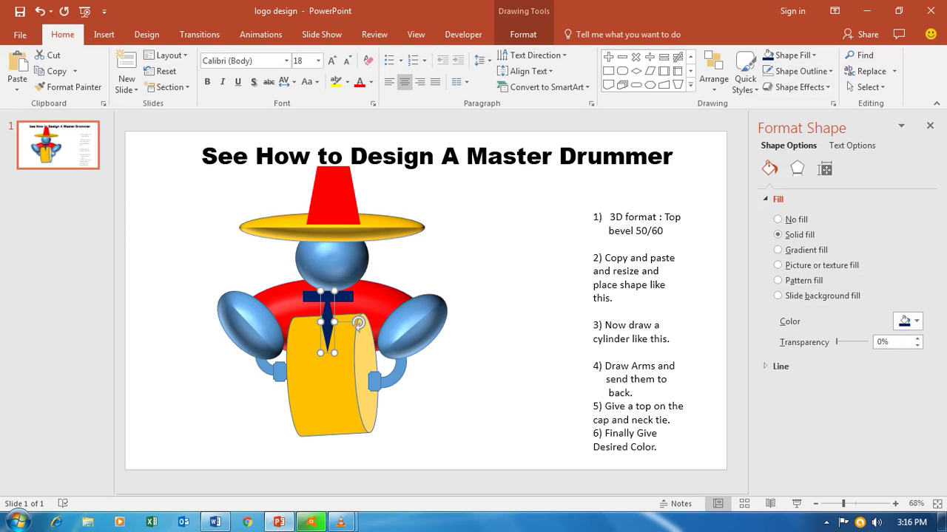
key("Escape")
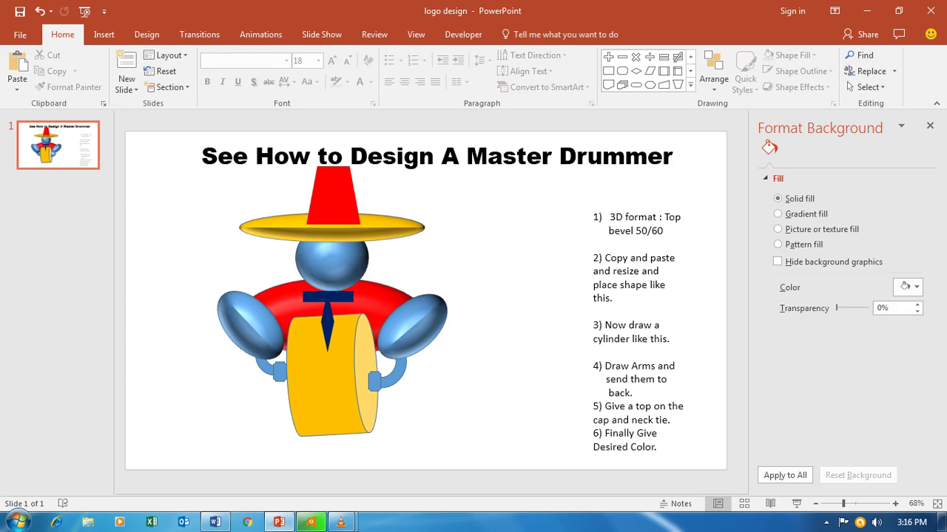
Step: Drag the neck tie's bottom handle down to lengthen it slightly
left_click(327, 318)
left_click_drag(335, 352, 337, 366)
key("Escape")
Step: Select the step notes, then the drummer's head and torso, and clear the selection
left_click(656, 447)
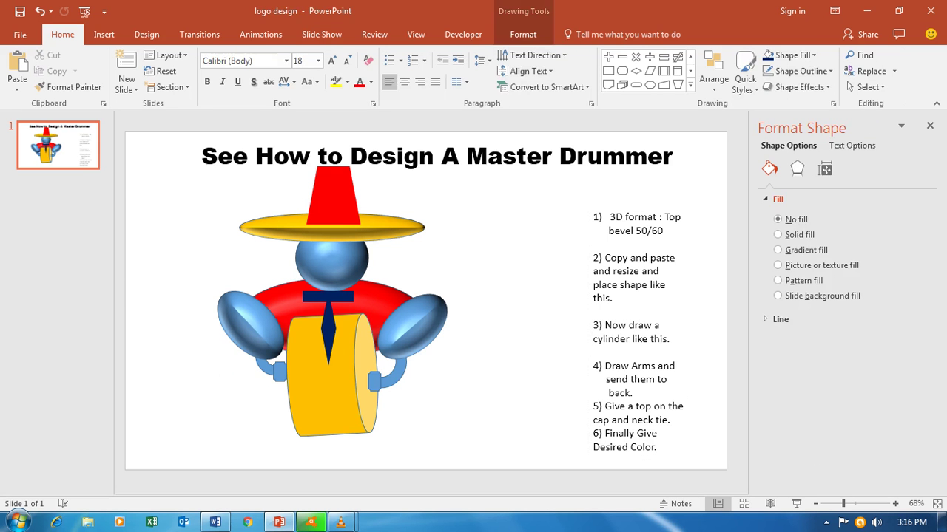
key("Escape")
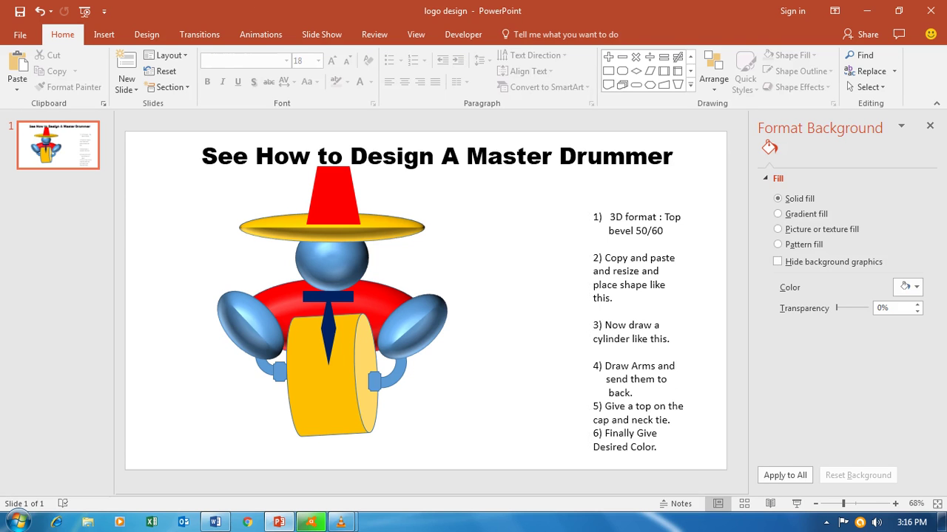
left_click(332, 251)
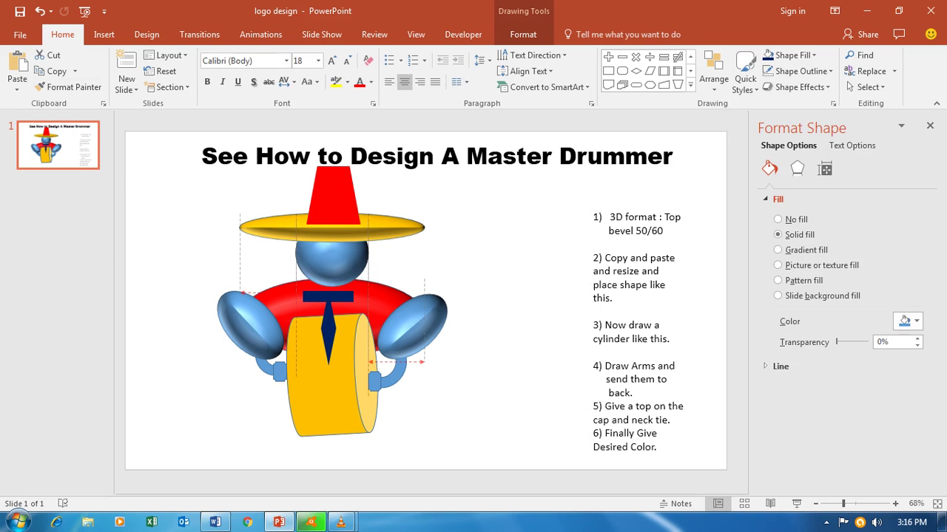
left_click(347, 285, "shift")
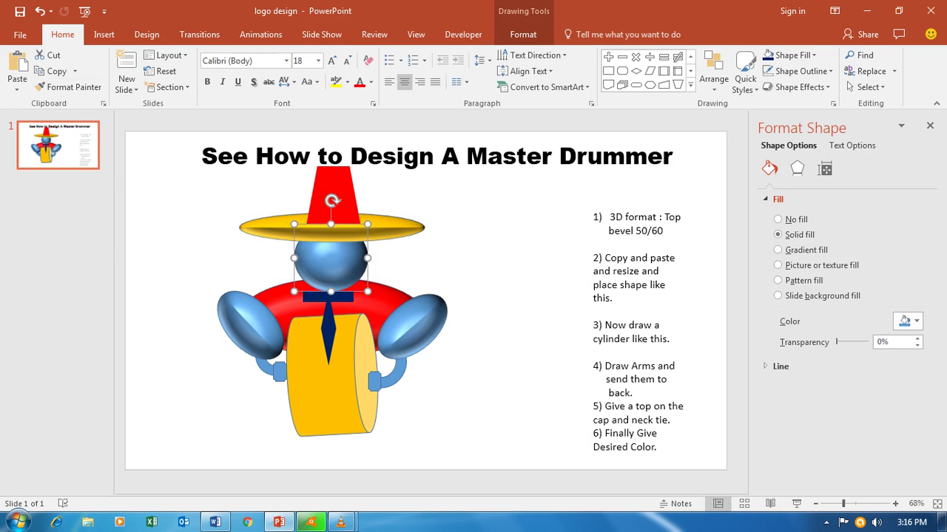
key("Escape")
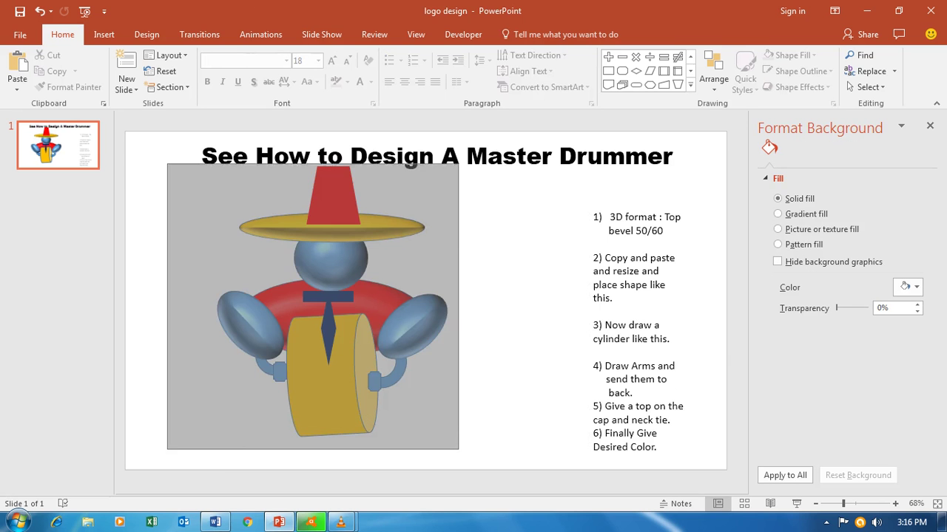
Step: Marquee-select every drummer part and group them into one object
left_click_drag(237, 419, 170, 157)
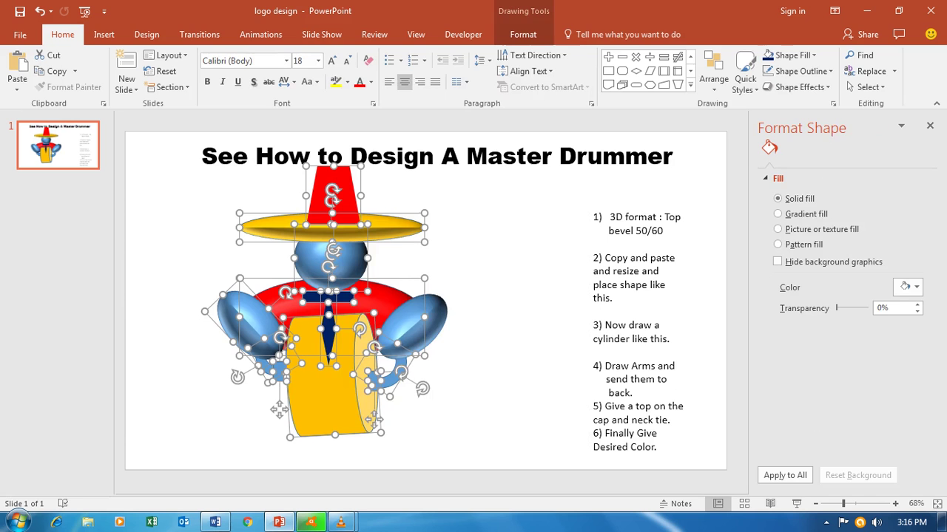
right_click(332, 427)
mouse_move(365, 314)
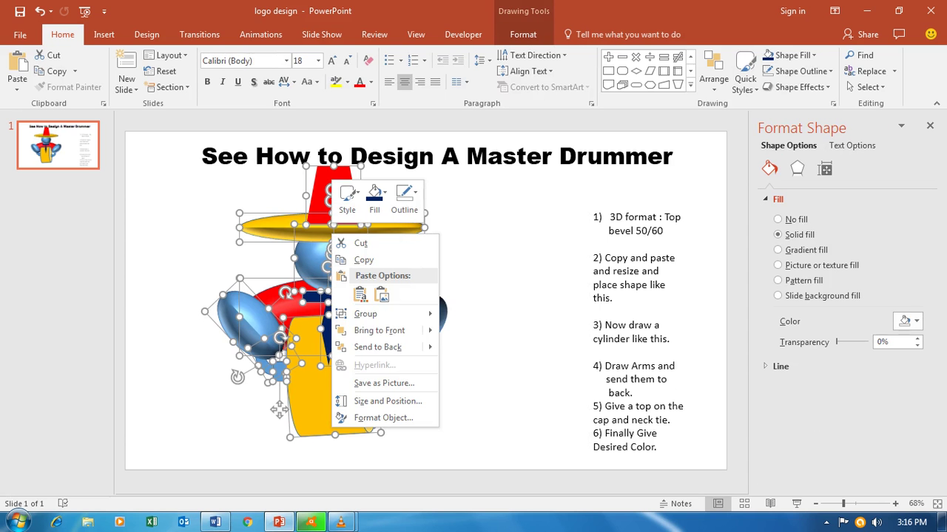
left_click(471, 315)
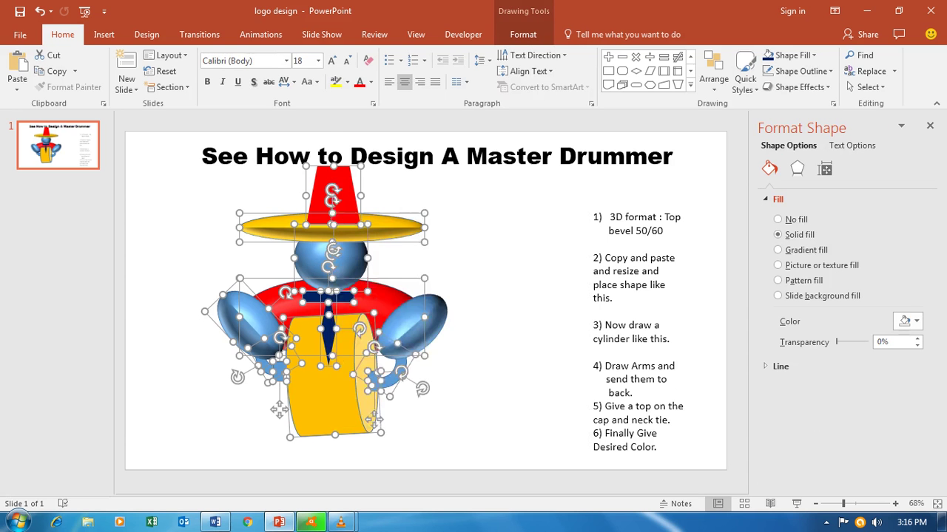
key("Escape")
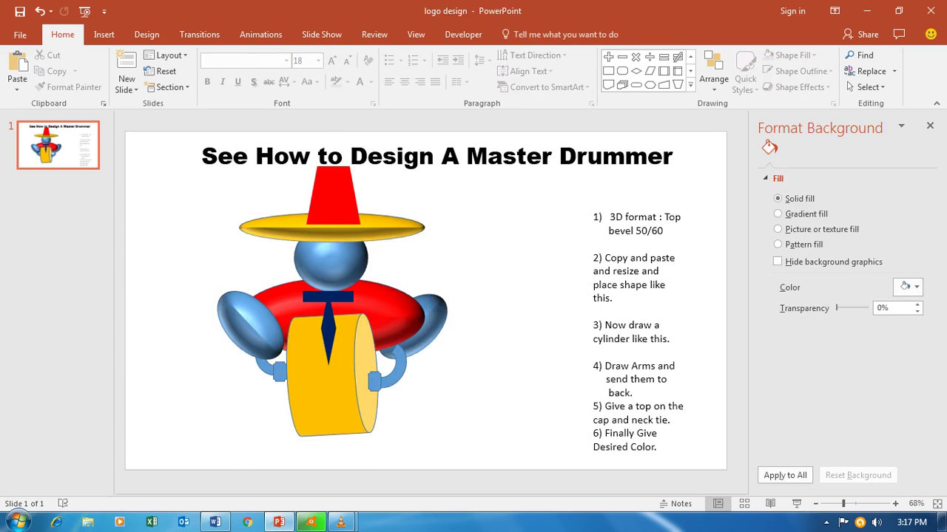
Step: After trial moves and an ungroup, regroup the drummer's parts and select the group
left_click_drag(333, 333, 345, 355)
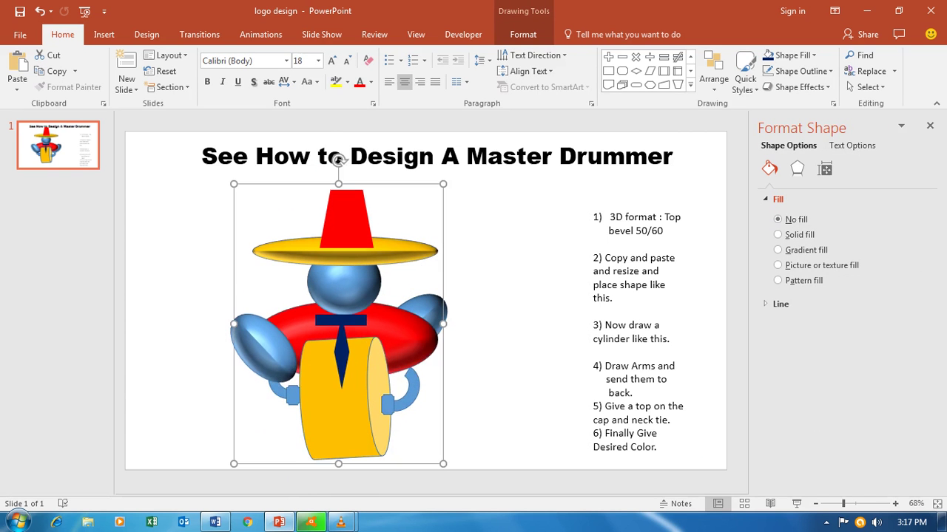
left_click_drag(443, 184, 430, 201)
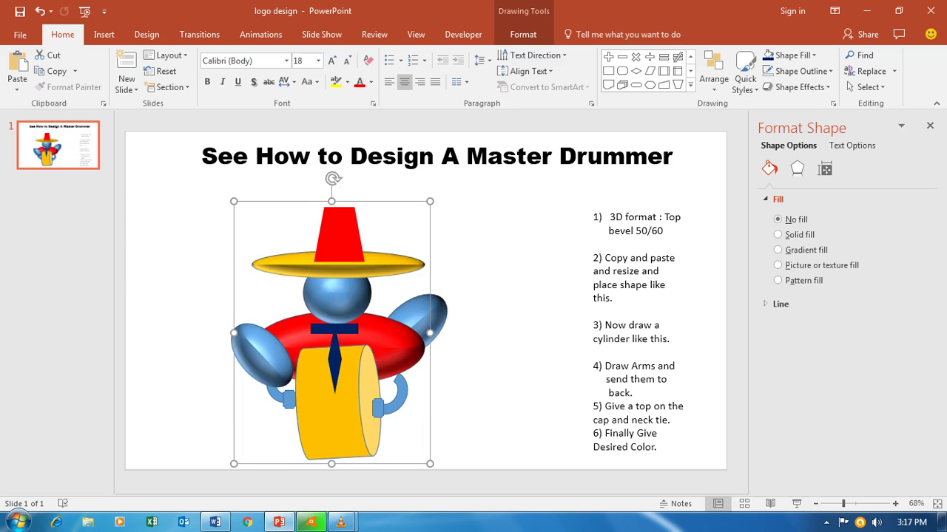
key("ctrl+z")
left_click_drag(338, 159, 325, 137)
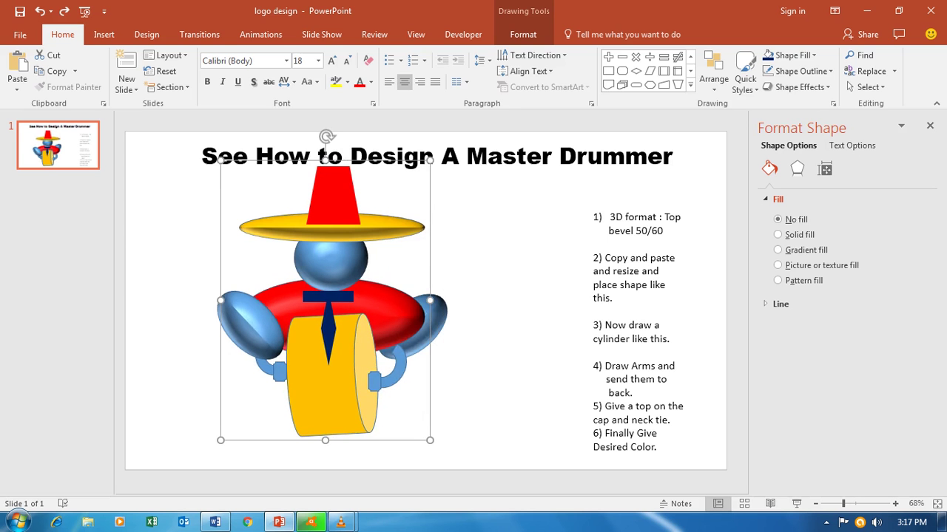
key("ctrl+shift+g")
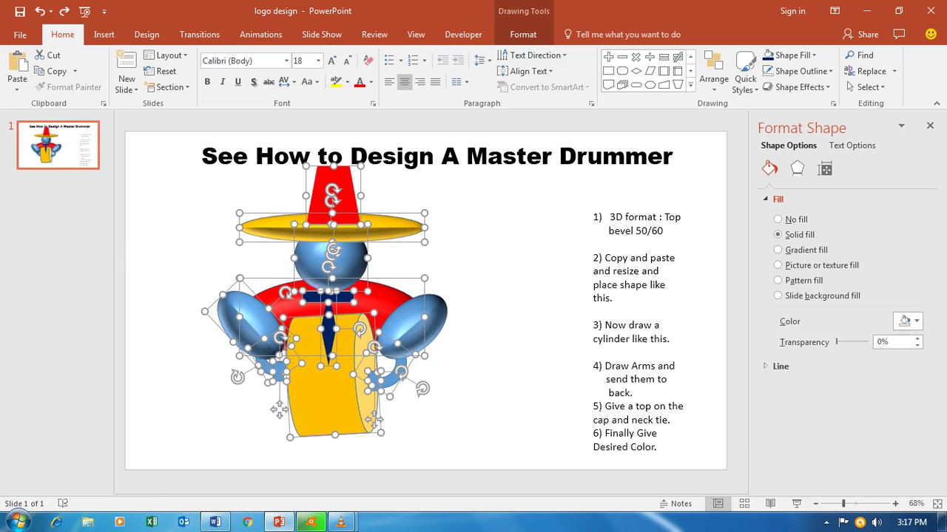
right_click(434, 316)
mouse_move(481, 202)
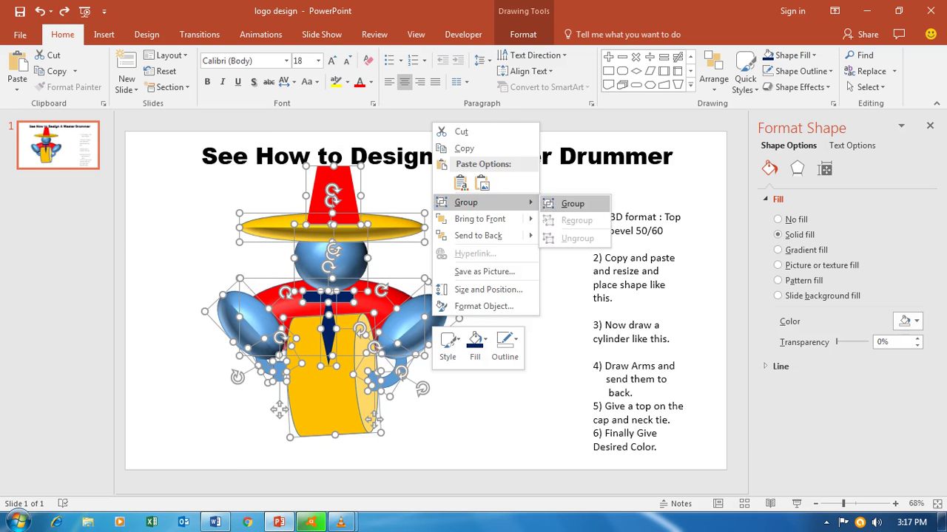
left_click(572, 204)
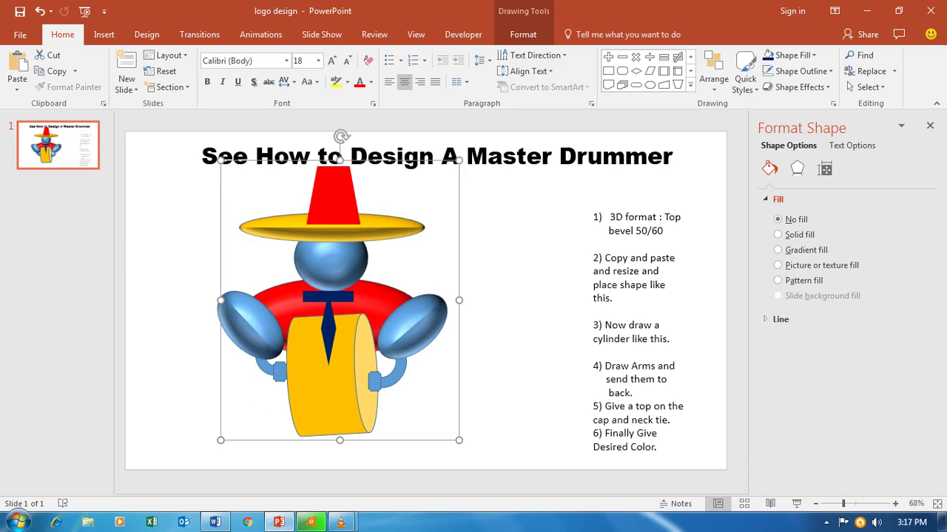
left_click(518, 370)
left_click(332, 333)
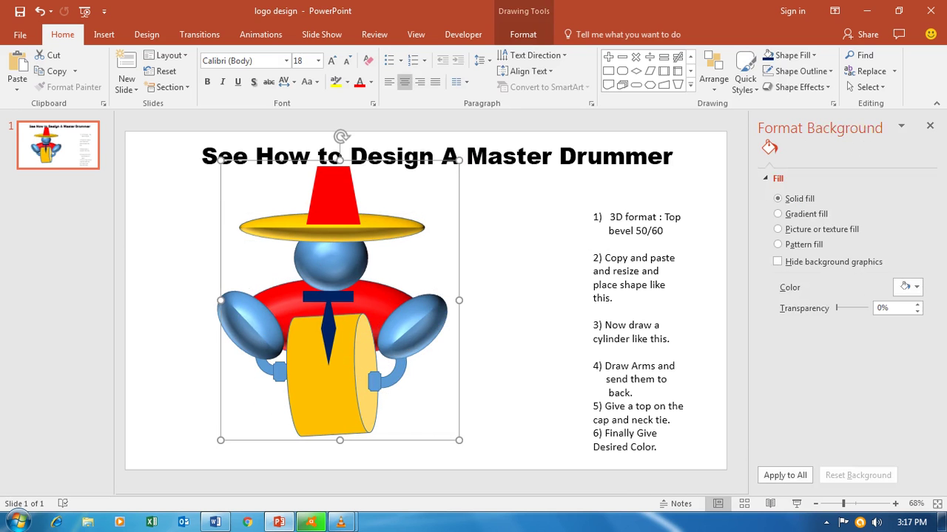
Step: Shrink the drummer group by a corner handle and move it right toward the slide centre
left_click_drag(459, 159, 435, 188)
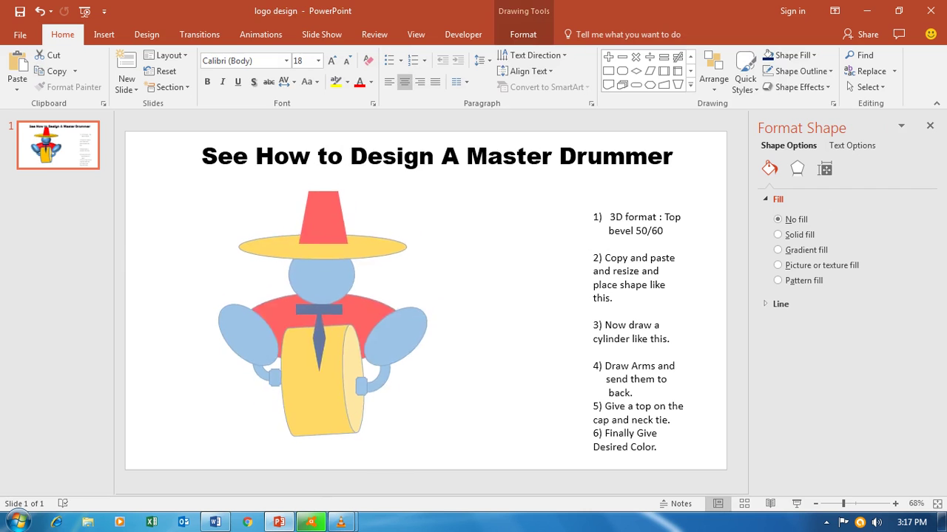
key("Escape")
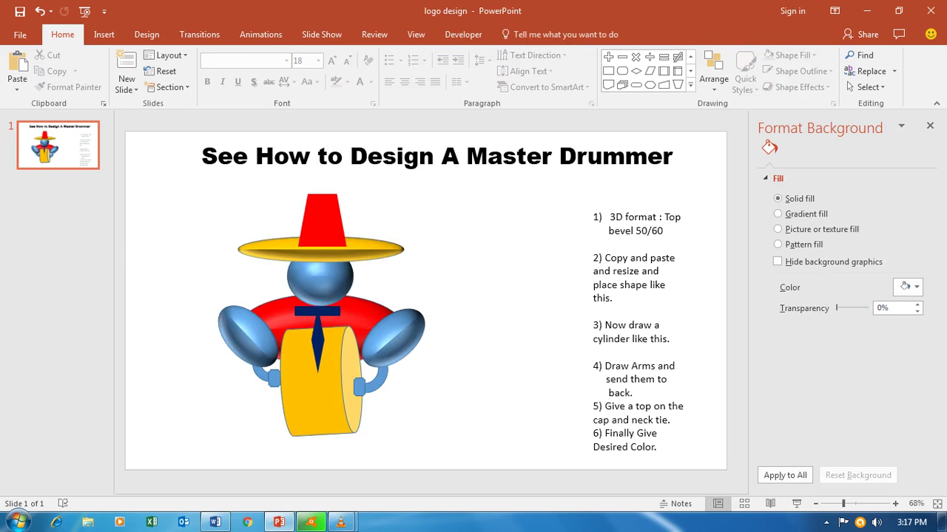
left_click_drag(321, 333, 412, 333)
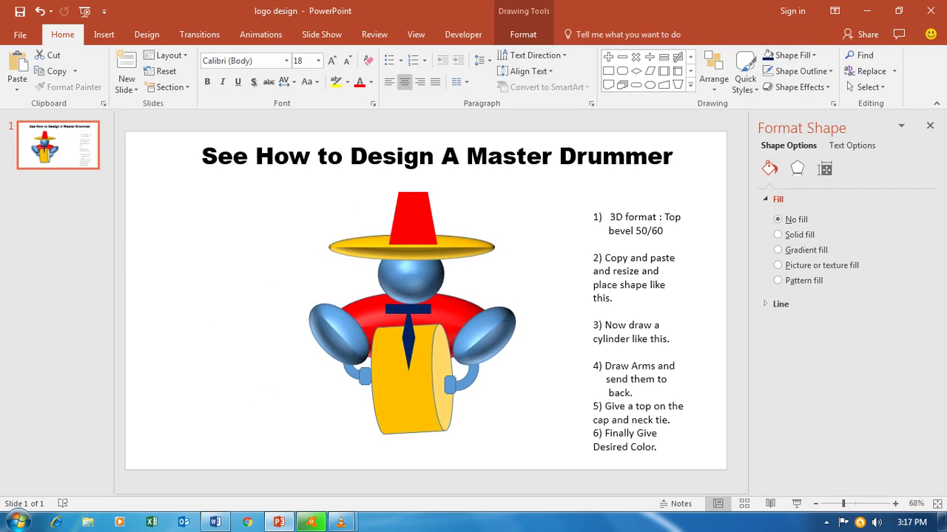
key("Escape")
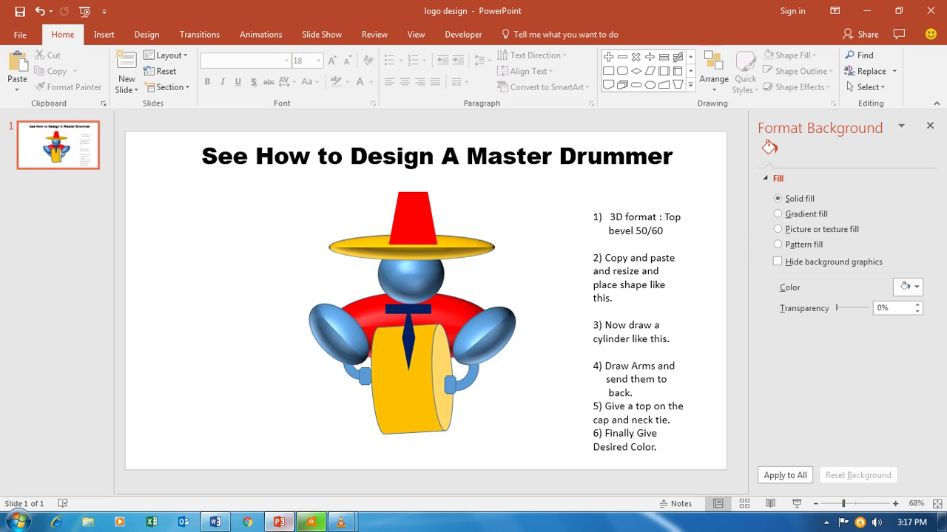
left_click(340, 523)
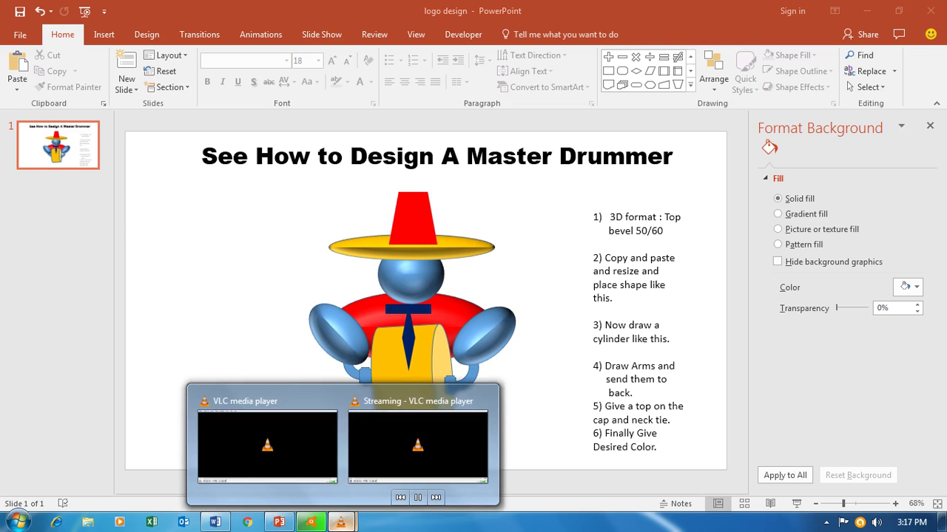